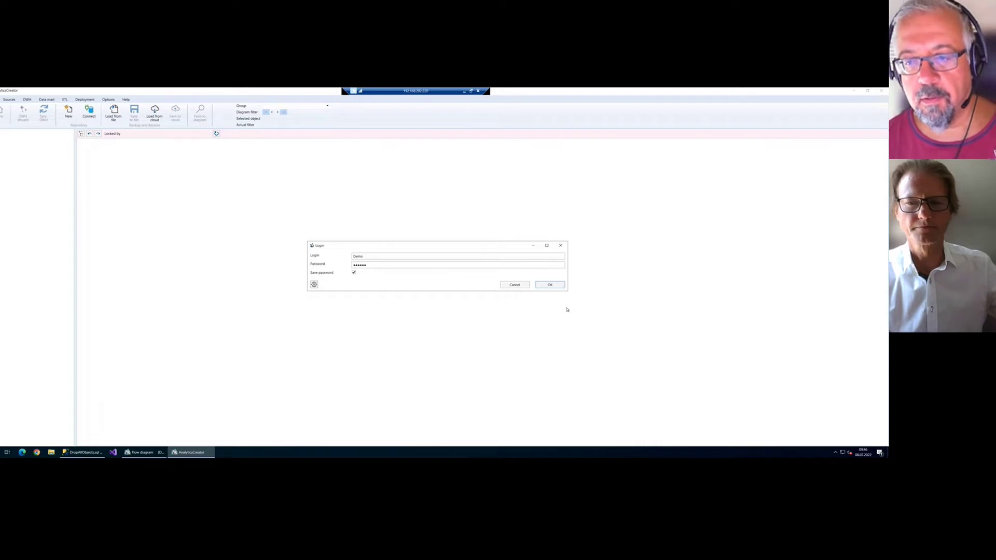
# - Log in with the saved credentials and finish creating the repository
pyautogui.click(559, 289)
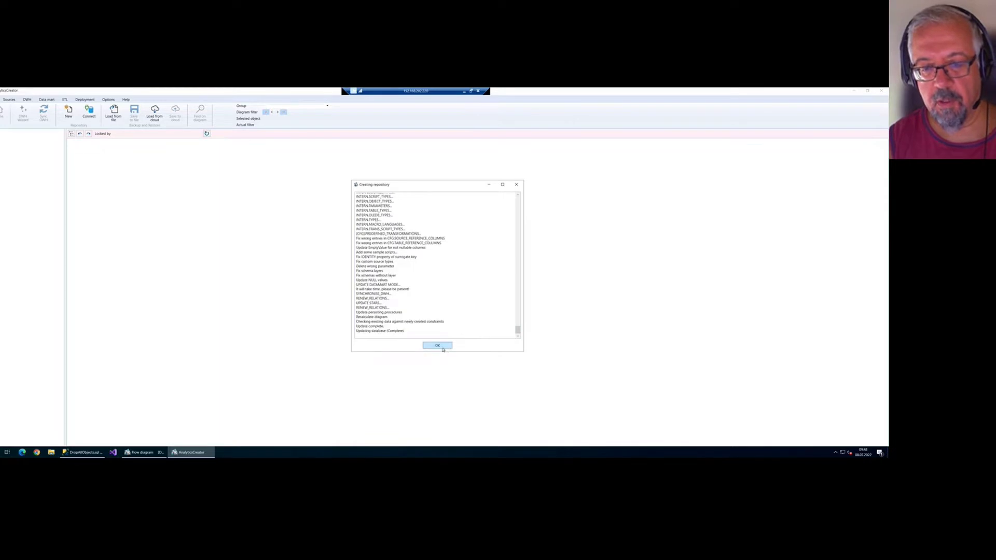
pyautogui.click(437, 346)
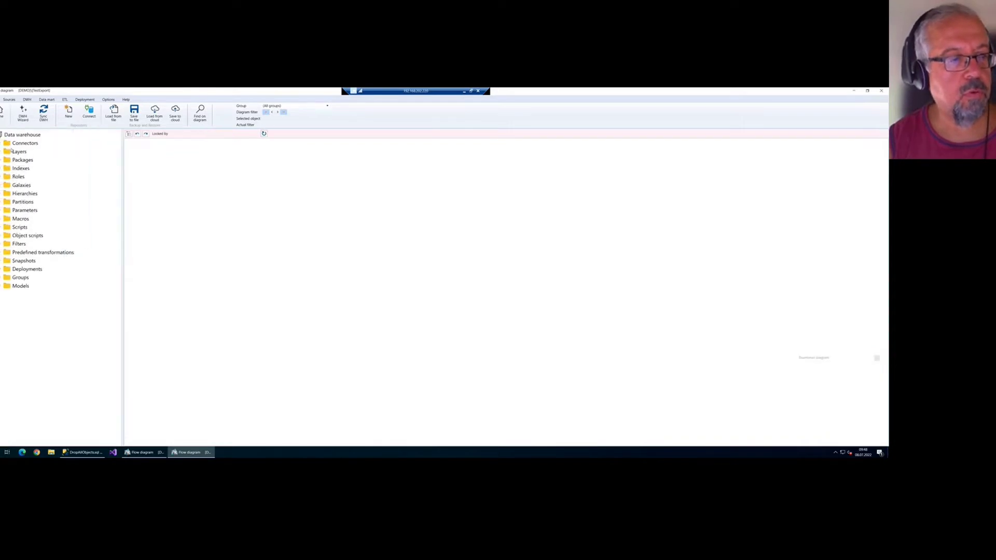
# - Switch to SQL Server Management Studio and copy the name of the AdventureWorks2019 database on the DEMO server
pyautogui.click(100, 451)
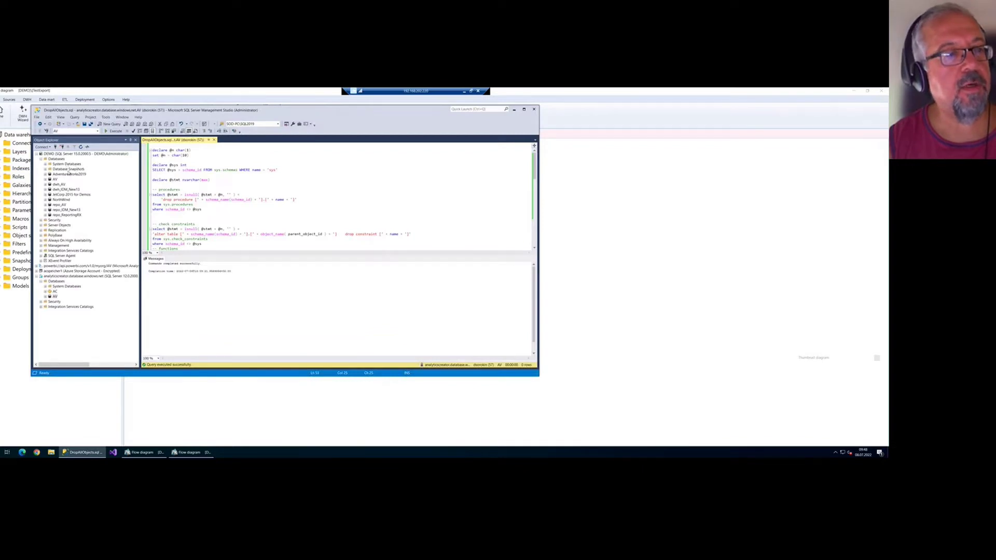
pyautogui.click(77, 174)
pyautogui.press('F2')
pyautogui.hotkey('ctrl', 'c')
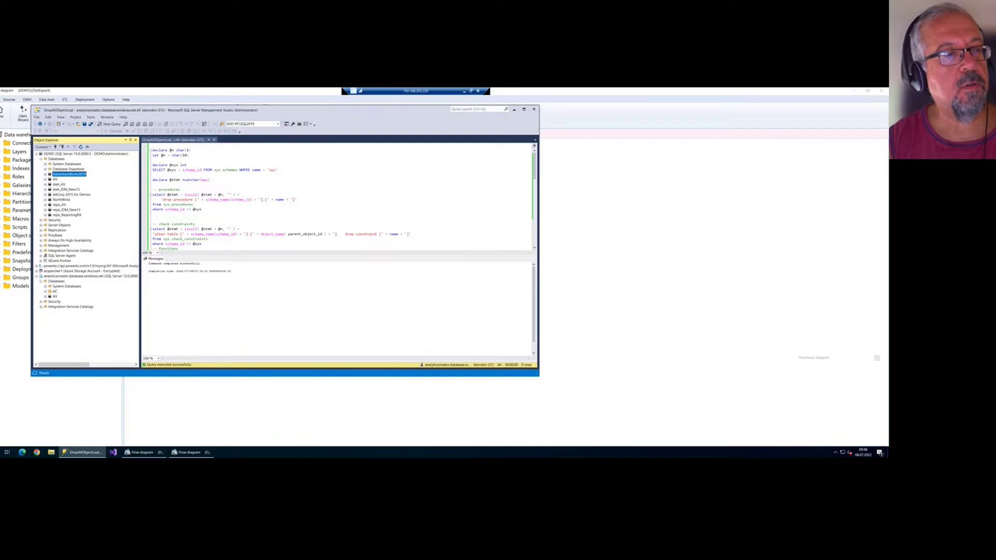
# - Switch back to AnalyticsCreator and add a new connector named AV
pyautogui.click(189, 452)
pyautogui.rightClick(25, 143)
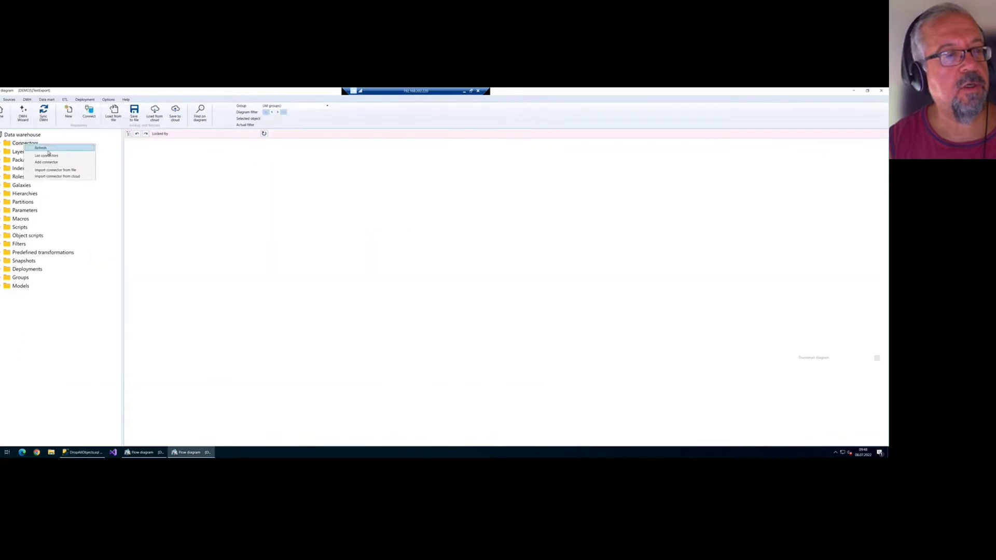
pyautogui.click(77, 161)
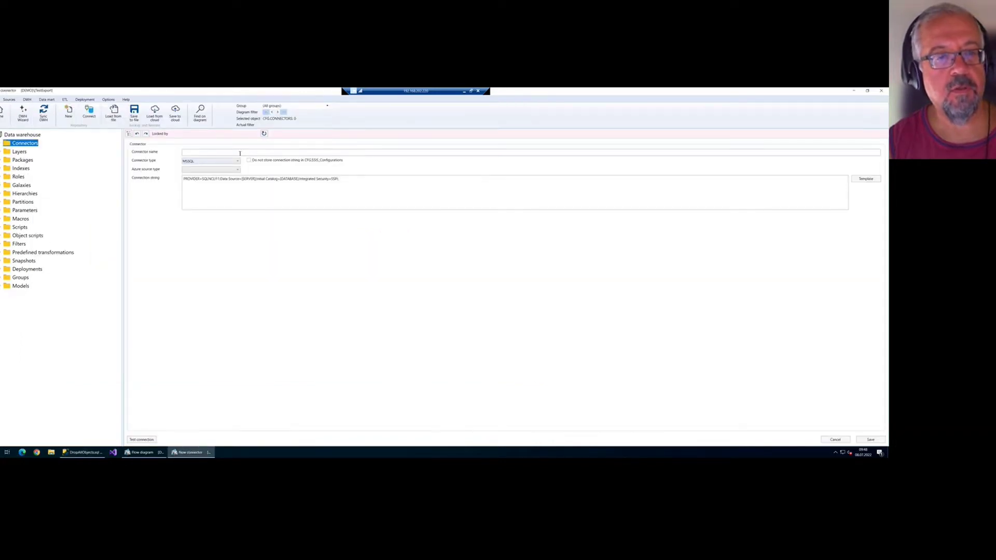
pyautogui.click(240, 153)
pyautogui.write('AW')
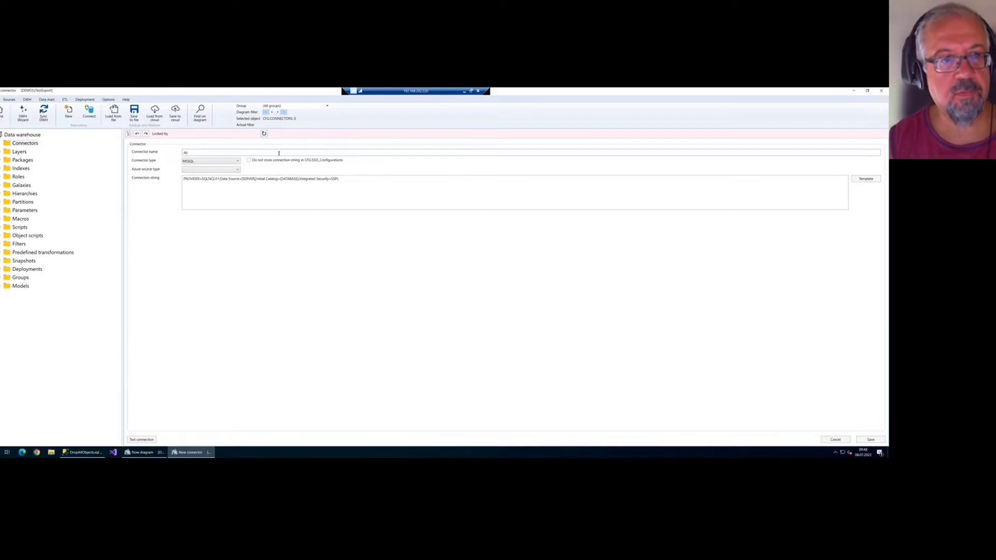
# - Set the data source to DEMO and the initial catalog to AdventureWorks2019 in the connection string
pyautogui.doubleClick(251, 180)
pyautogui.press('Delete')
pyautogui.write('DEMO')
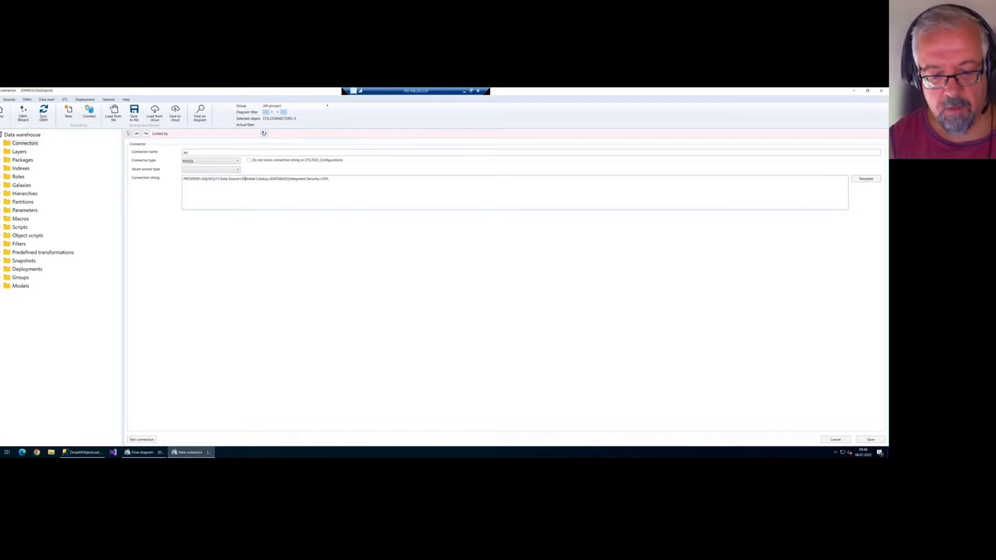
pyautogui.write('O')
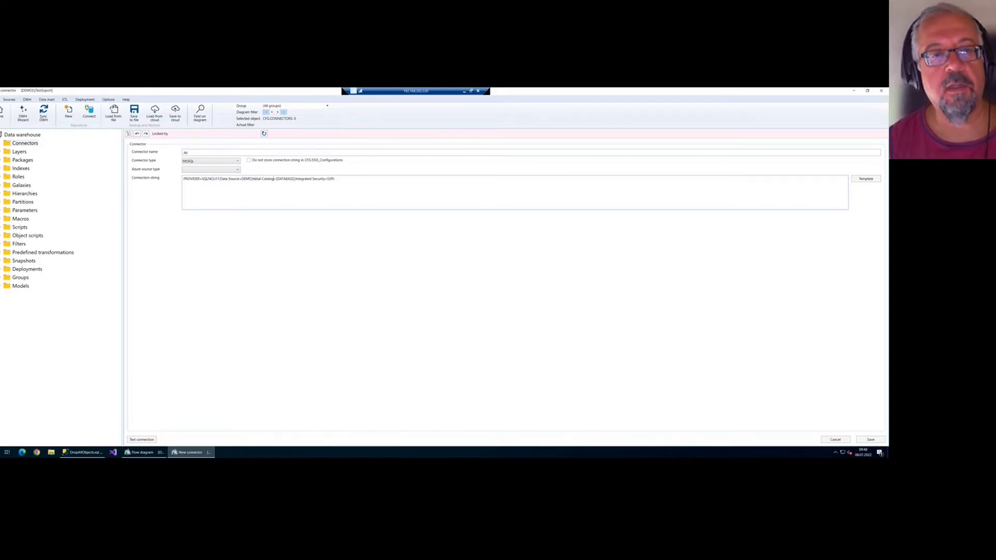
pyautogui.doubleClick(278, 179)
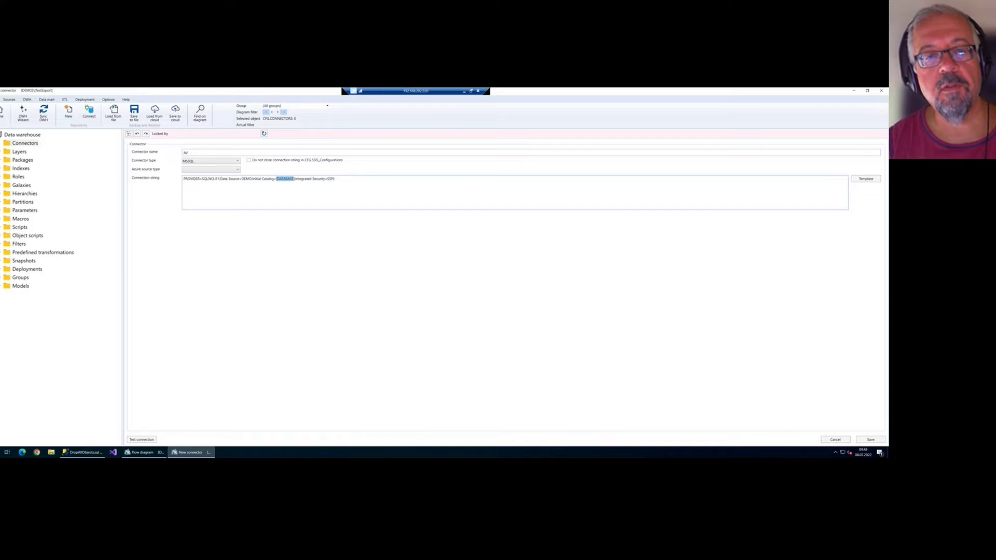
pyautogui.hotkey('ctrl', 'v')
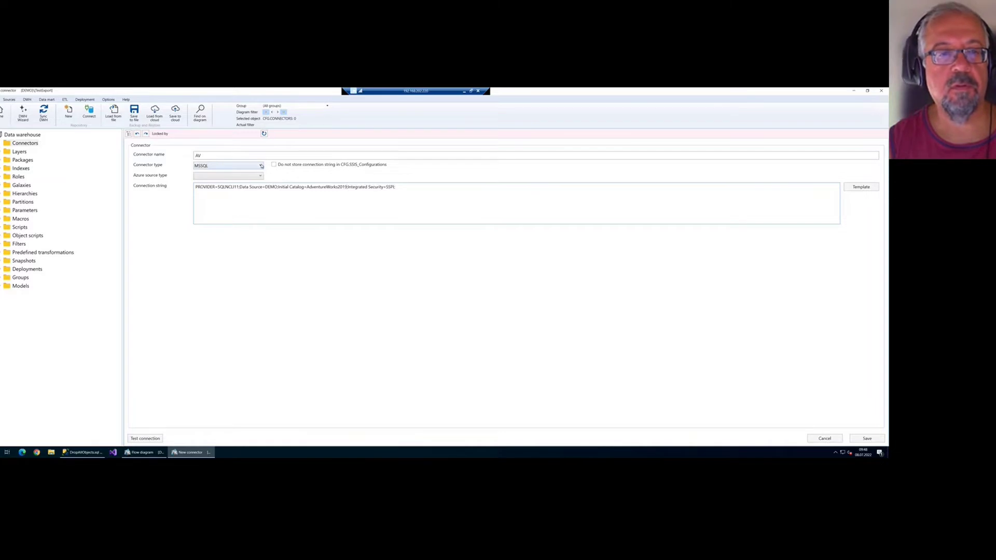
# - Check the available connector types, keep MSSQL, and save the connector
pyautogui.click(261, 166)
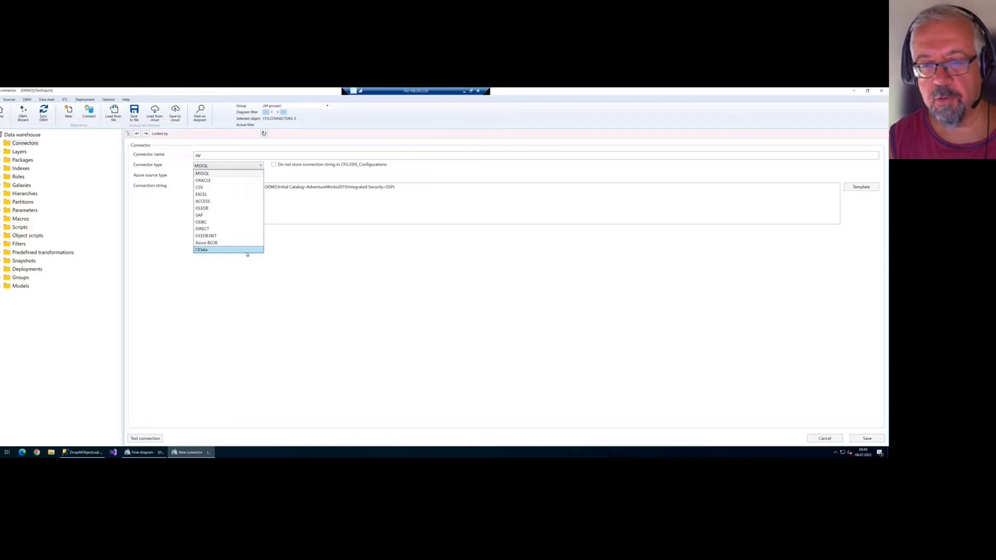
pyautogui.click(375, 267)
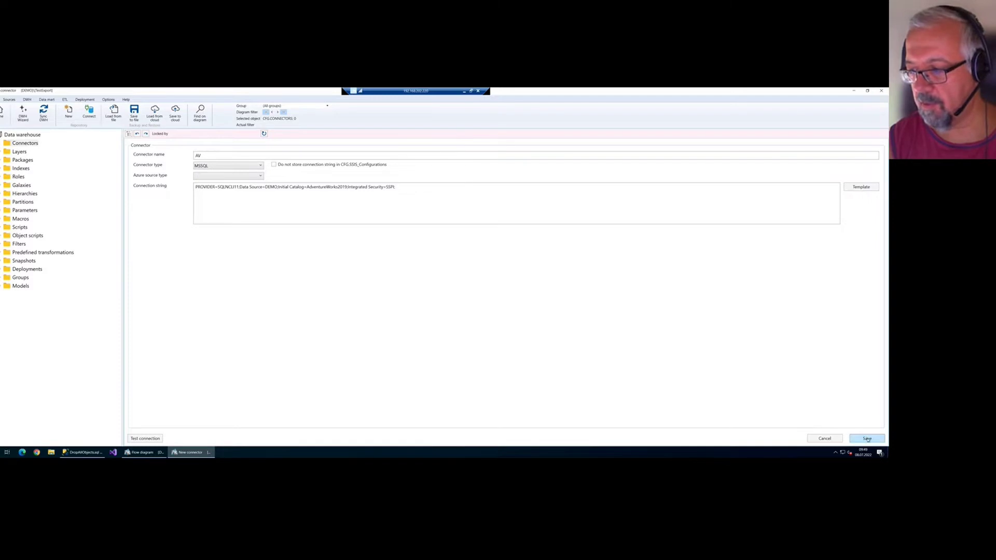
pyautogui.press('Return')
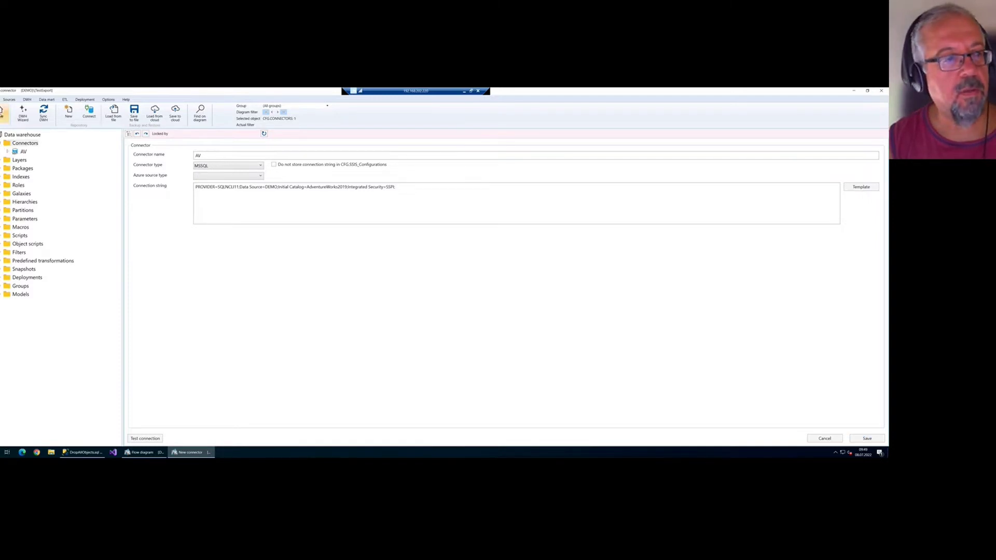
# - Start the DWH Wizard for the AV connector and add the HumanResources tables from Department through Shift to the import list
pyautogui.click(21, 151)
pyautogui.rightClick(23, 152)
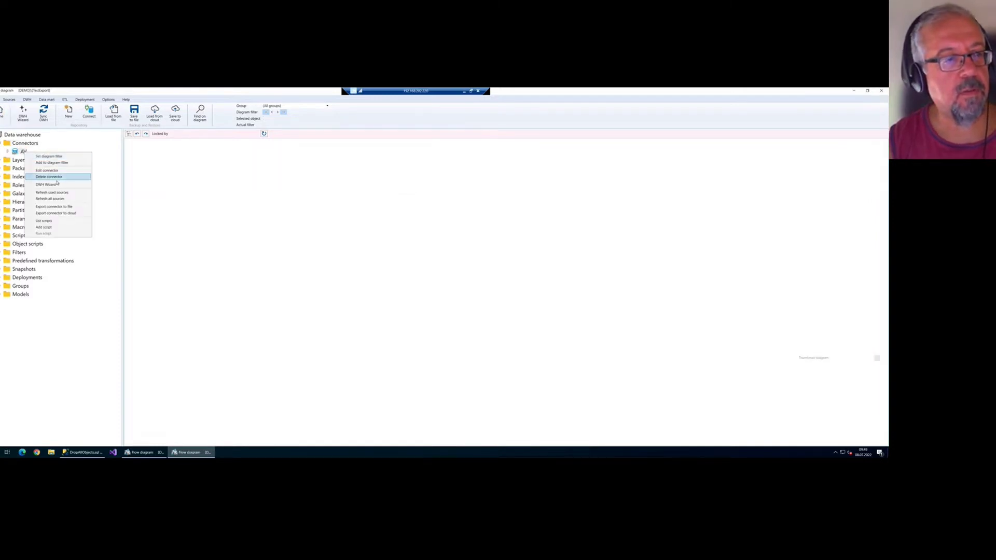
pyautogui.click(52, 184)
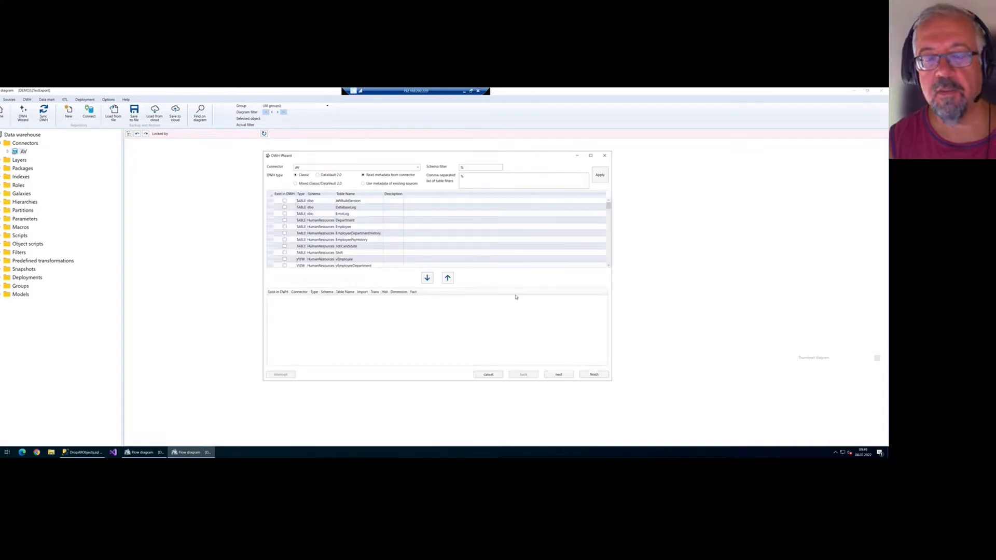
pyautogui.click(355, 221)
pyautogui.keyDown('shift'); pyautogui.click(359, 253); pyautogui.keyUp('shift')
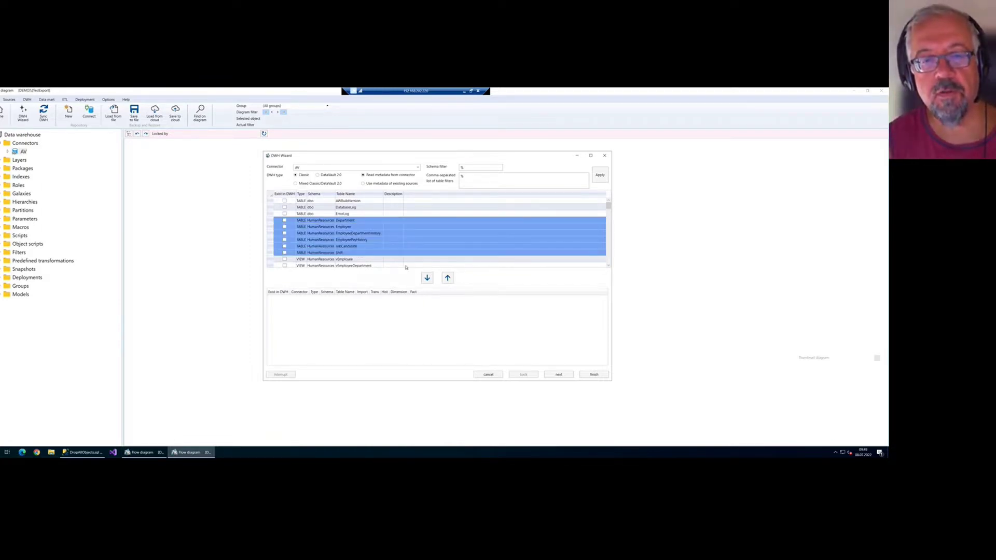
pyautogui.click(426, 278)
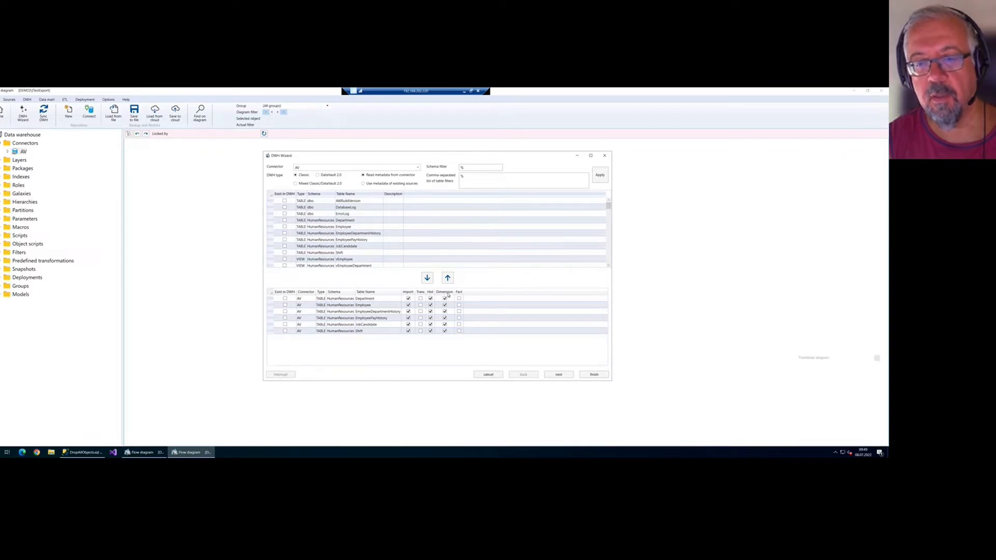
# - Mark EmployeeDepartmentHistory, EmployeePayHistory and JobCandidate as fact tables in the wizard
pyautogui.click(404, 312)
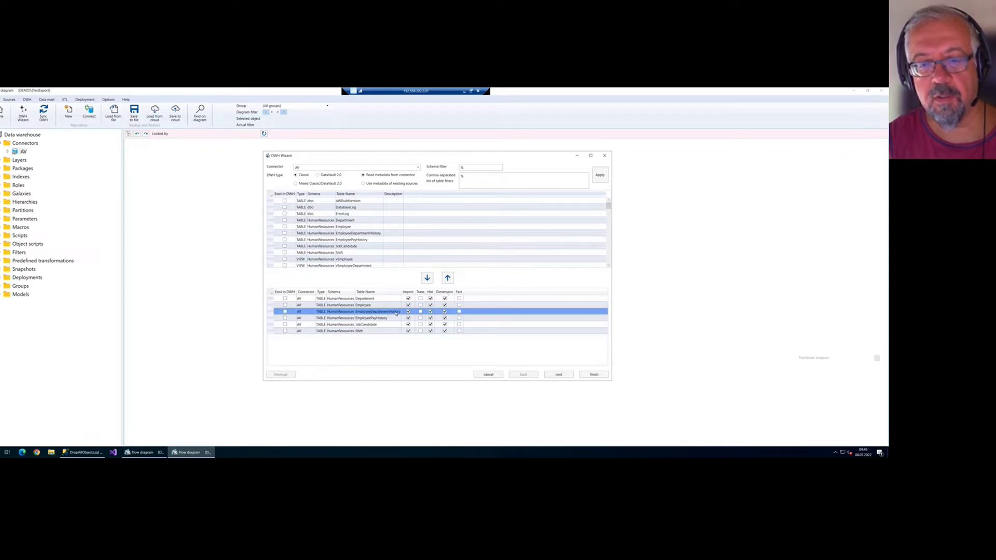
pyautogui.click(459, 312)
pyautogui.click(459, 318)
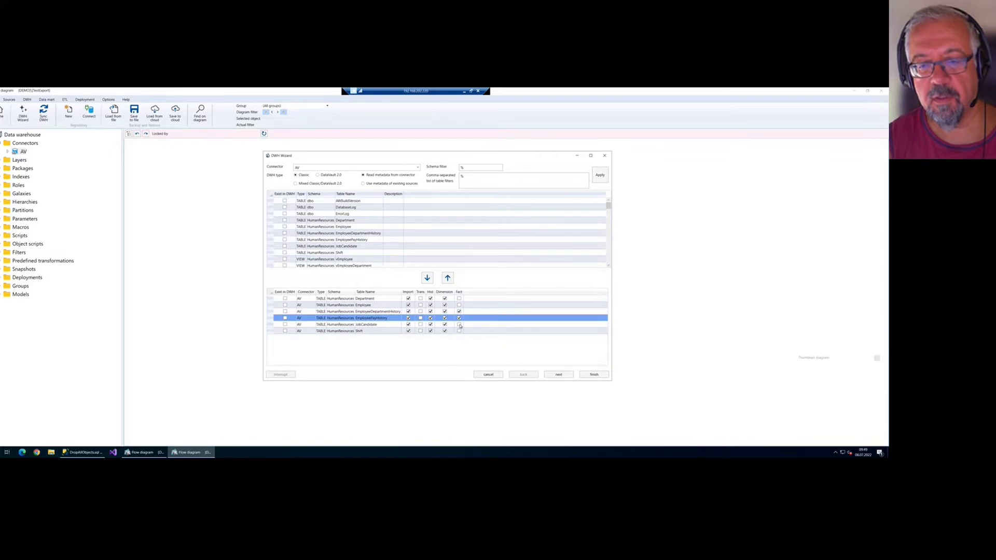
pyautogui.click(459, 324)
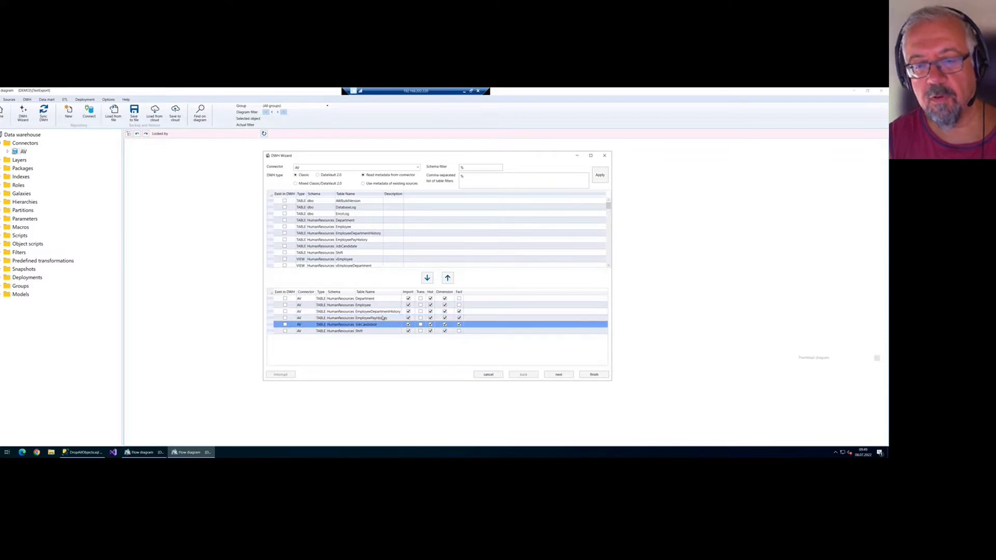
# - Generate the data warehouse with the wizard's default settings and collapse the thumbnail diagram
pyautogui.click(567, 374)
pyautogui.click(558, 374)
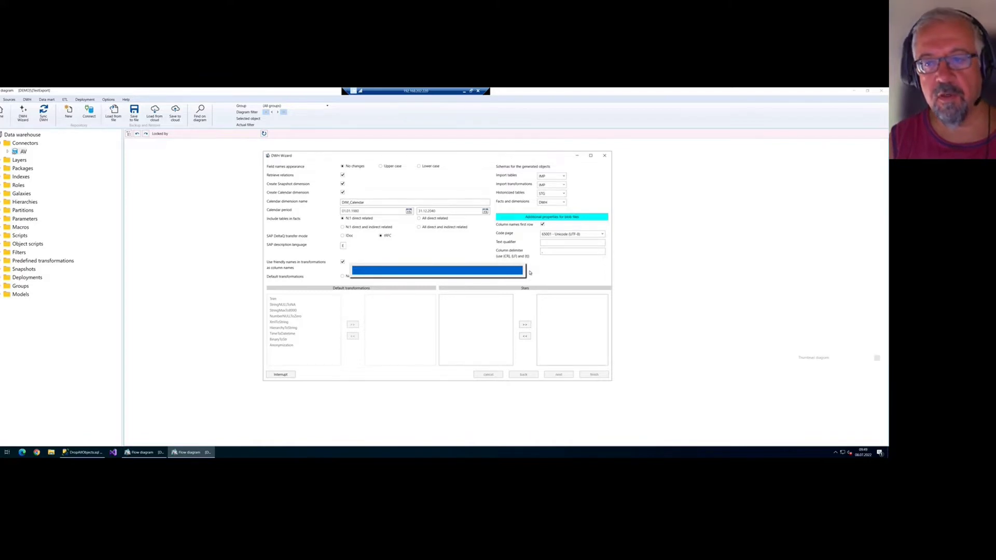
pyautogui.click(876, 358)
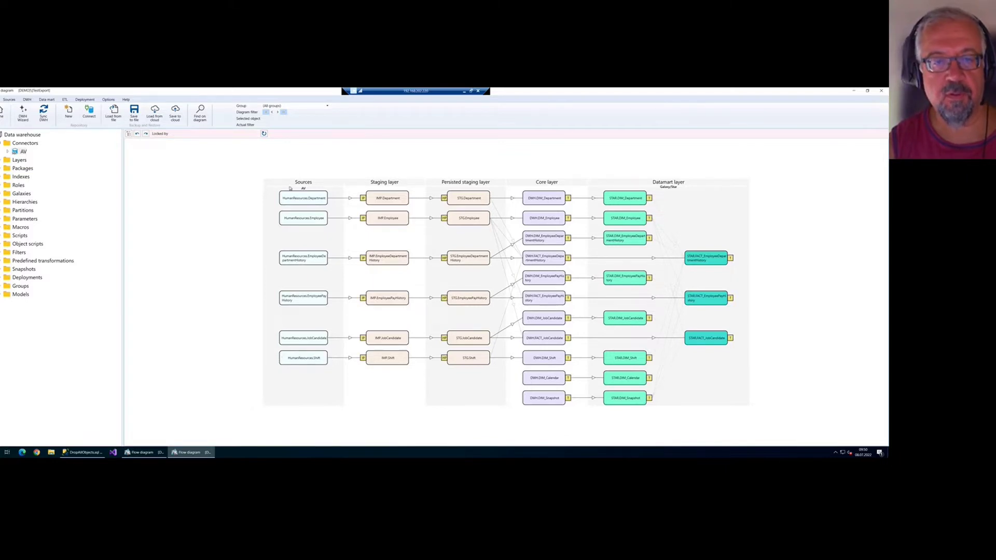
# - Examine the import package from HumanResources.Department to IMP.Department, including its fields and scripts, and return to the flow diagram
pyautogui.scroll(2, 290, 197)
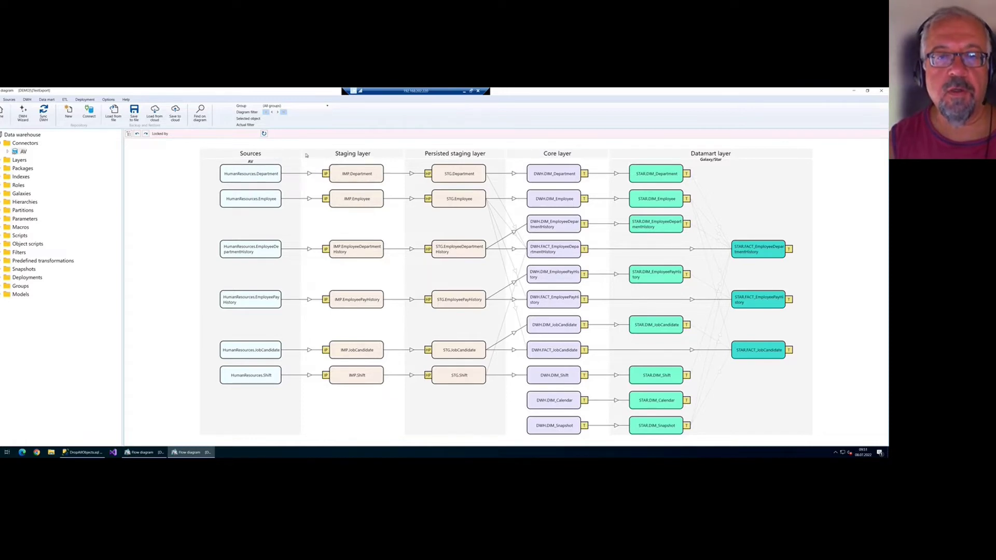
pyautogui.scroll(1, 291, 161)
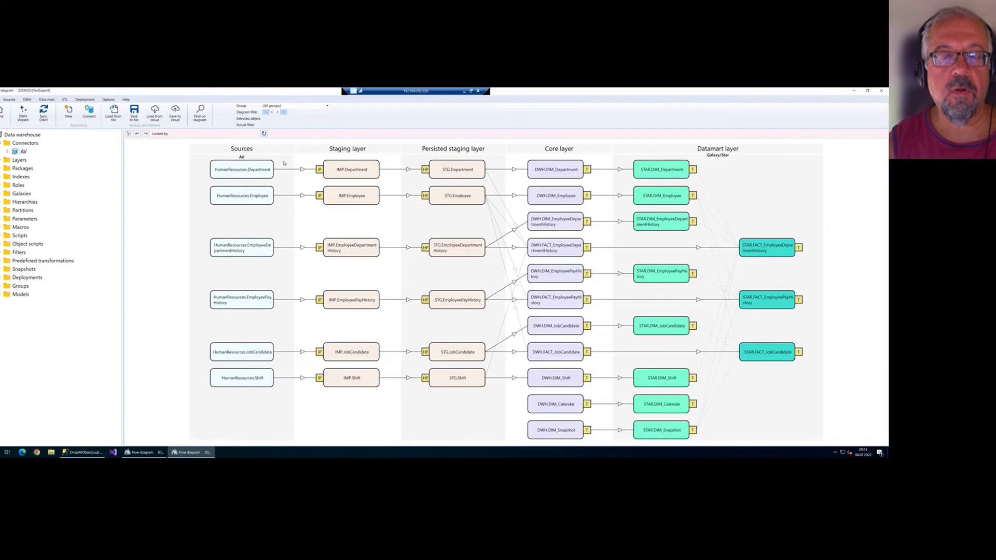
pyautogui.doubleClick(319, 169)
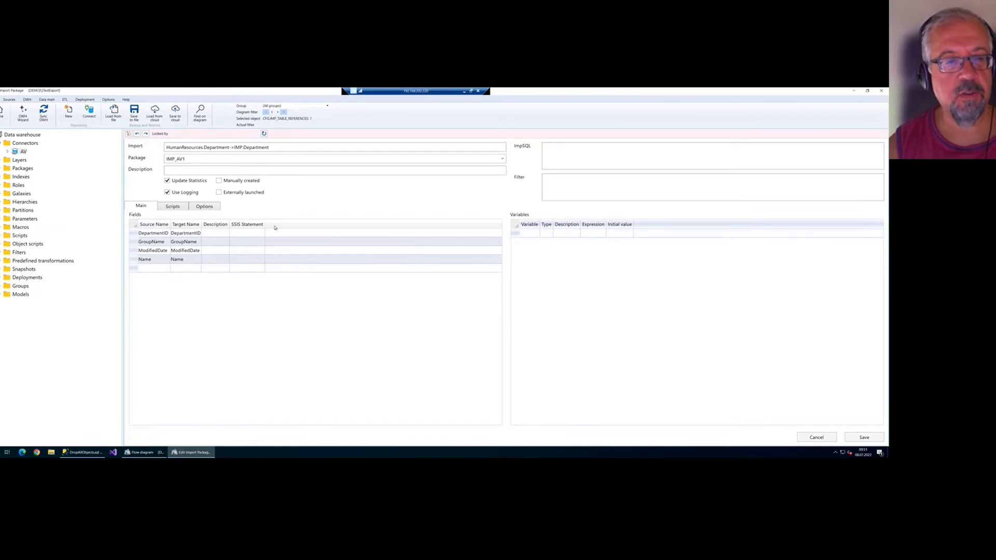
pyautogui.click(153, 242)
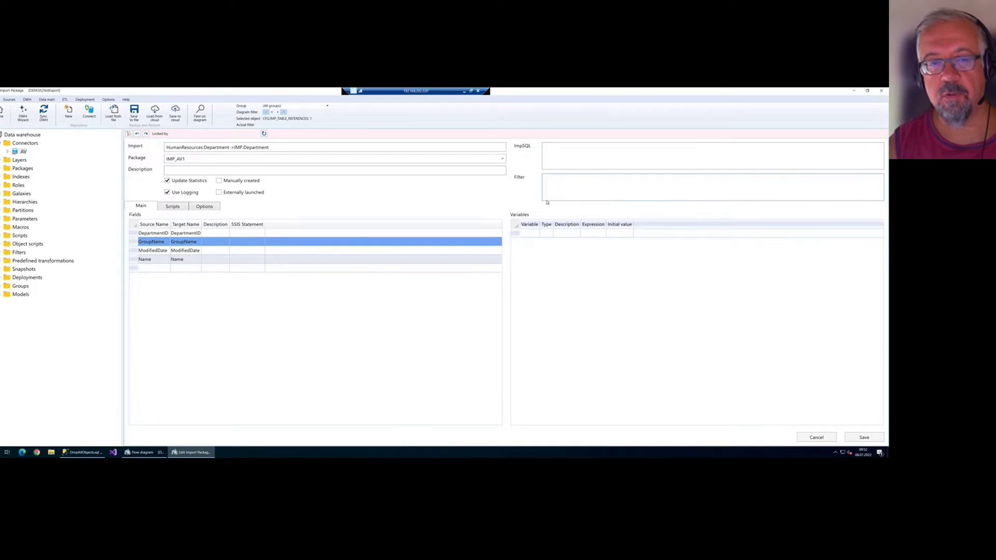
pyautogui.click(173, 206)
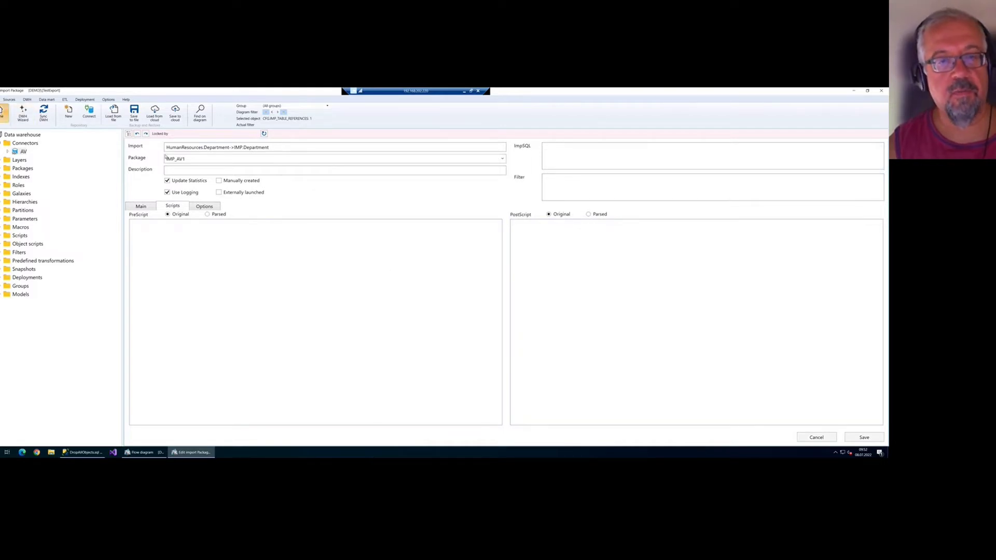
pyautogui.click(5, 111)
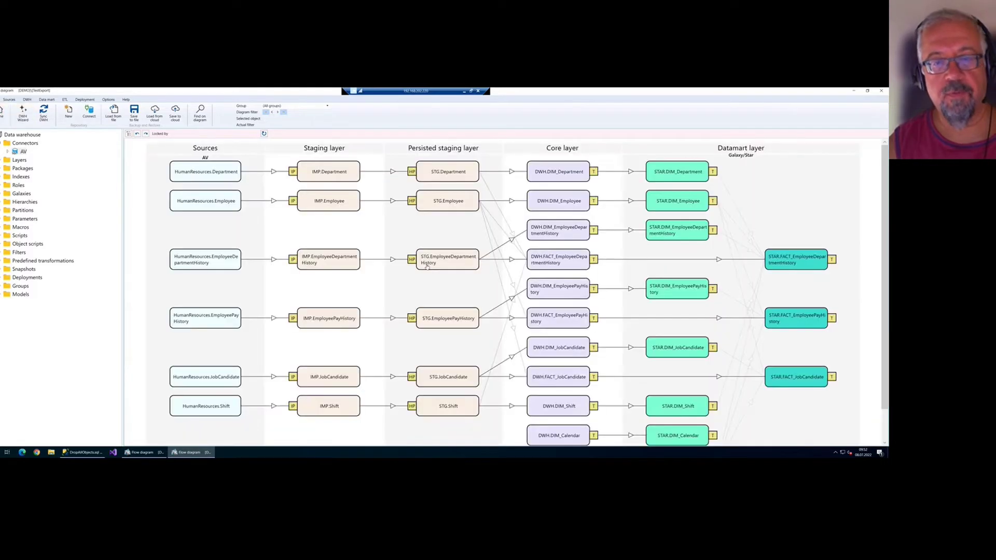
# - Open the historization package from IMP.Department to STG.Department and review the SCD type options for the GroupName column
pyautogui.doubleClick(412, 172)
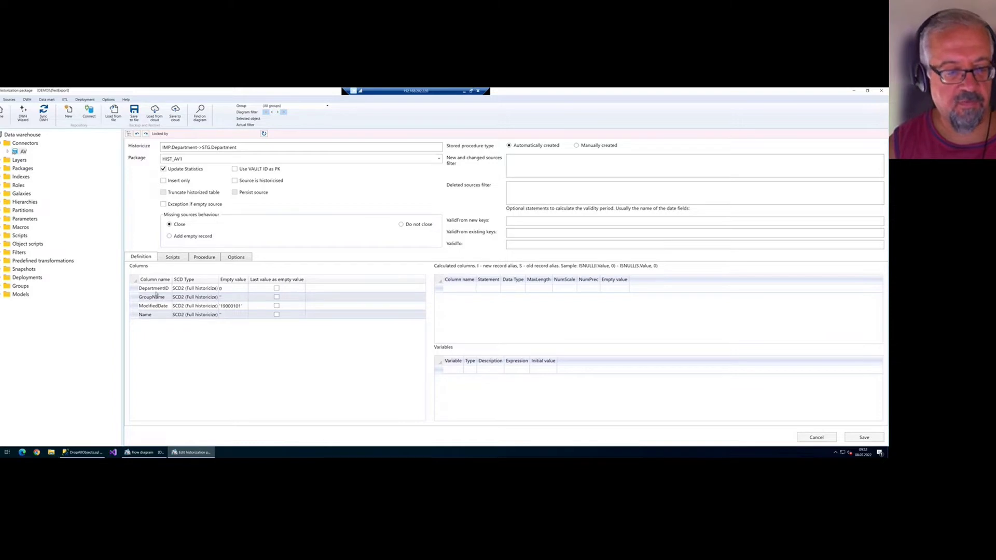
pyautogui.click(210, 297)
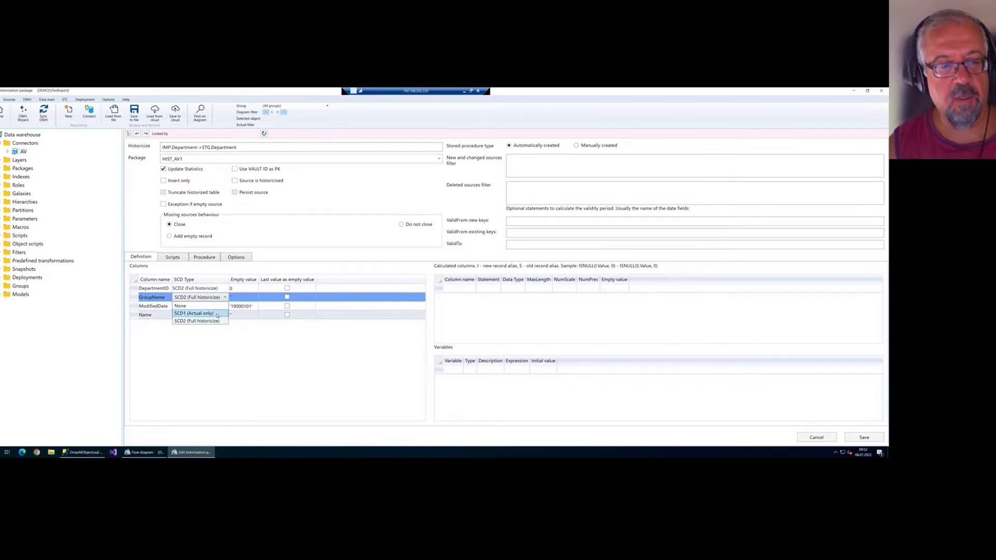
pyautogui.click(248, 349)
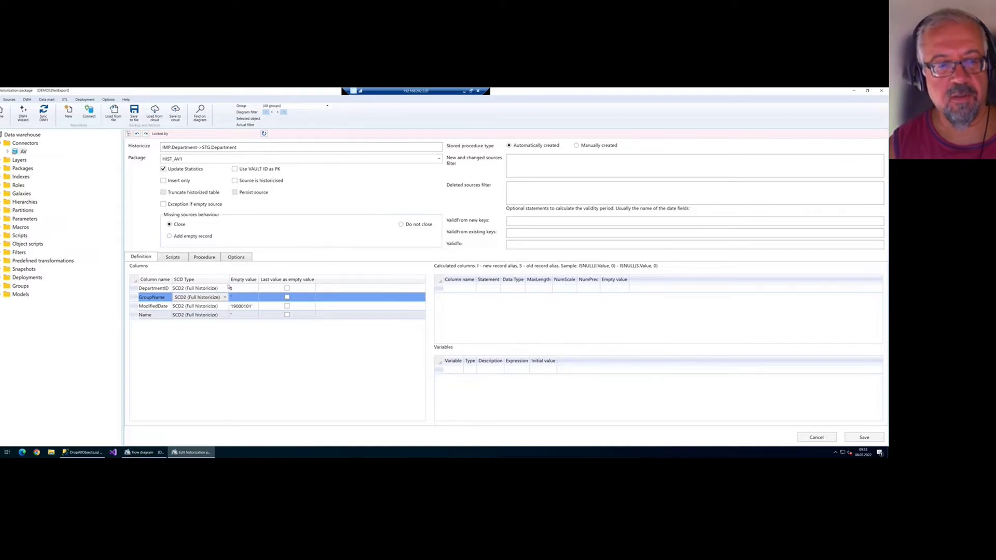
# - Read through the generated stored procedure of the Department historization package
pyautogui.click(205, 258)
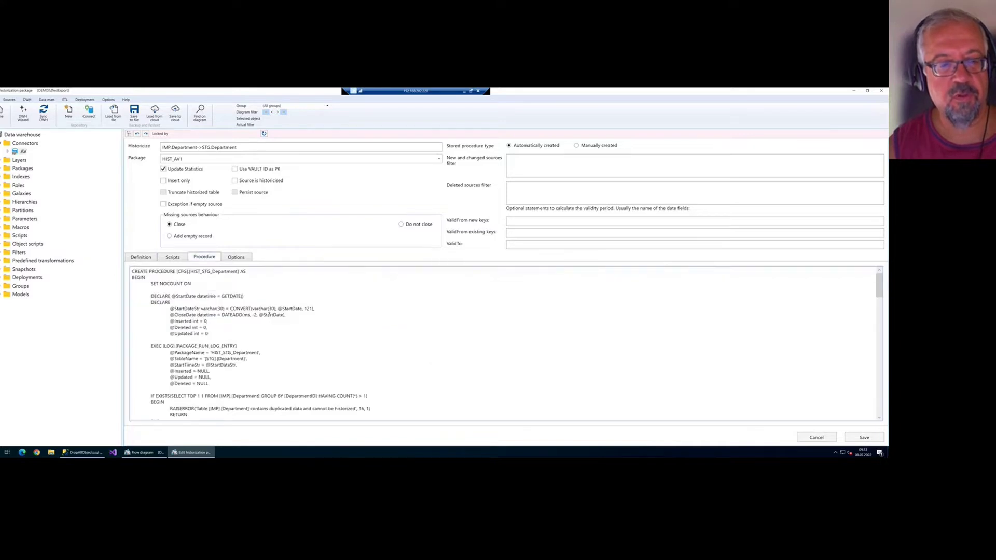
pyautogui.scroll(-8, 269, 314)
pyautogui.scroll(8, 270, 311)
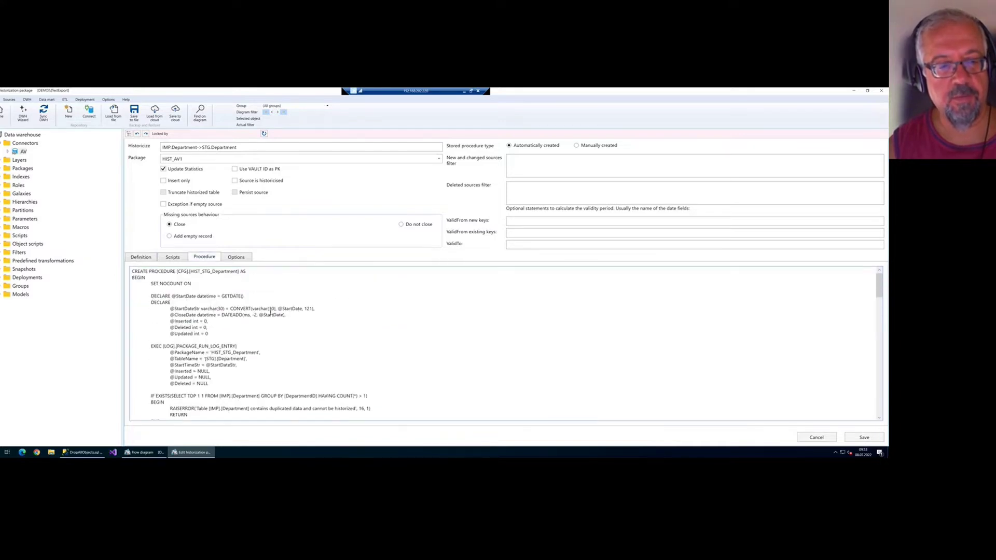
pyautogui.scroll(-8, 271, 311)
pyautogui.scroll(8, 272, 312)
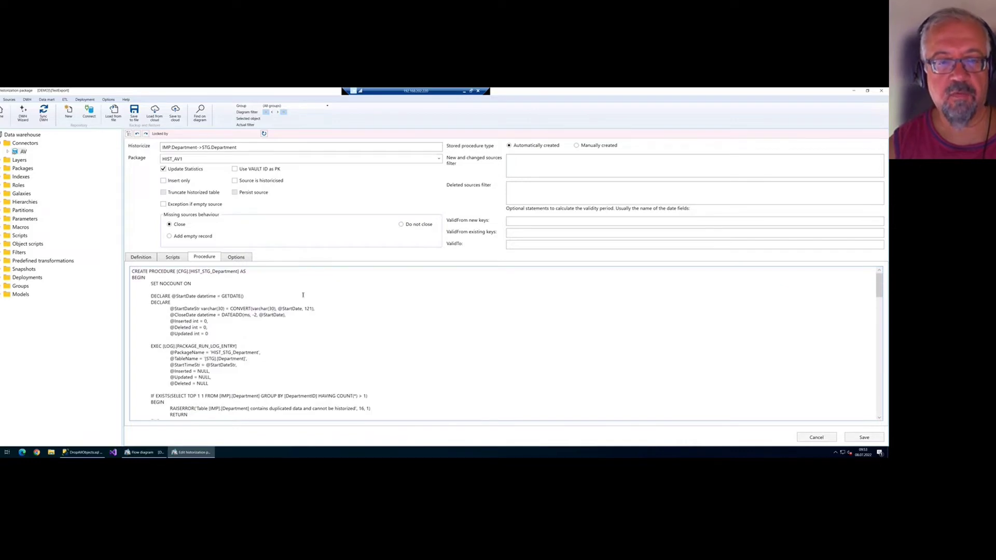
# - Compare the manual and automatic stored procedure types, review the column definitions, and close the Department historization package without saving
pyautogui.click(576, 145)
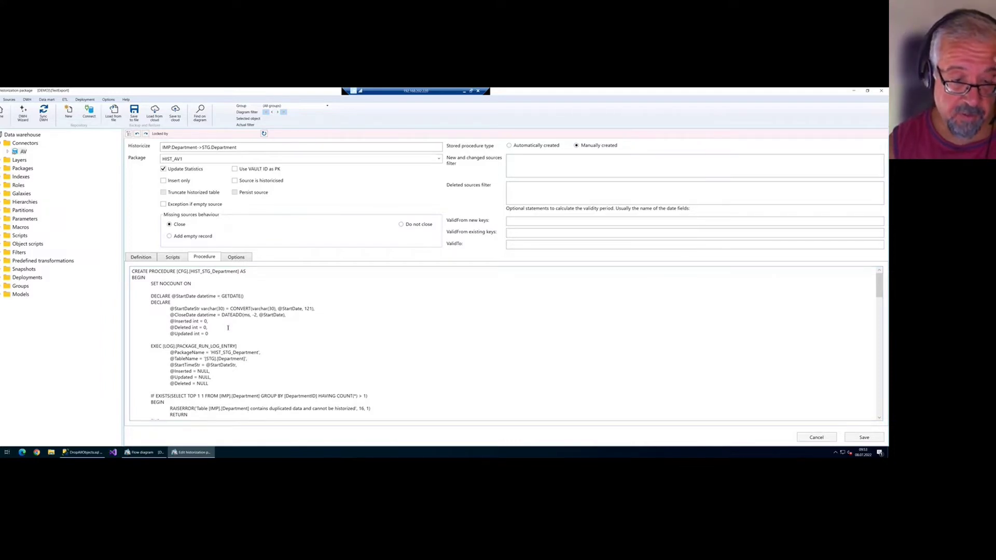
pyautogui.click(509, 146)
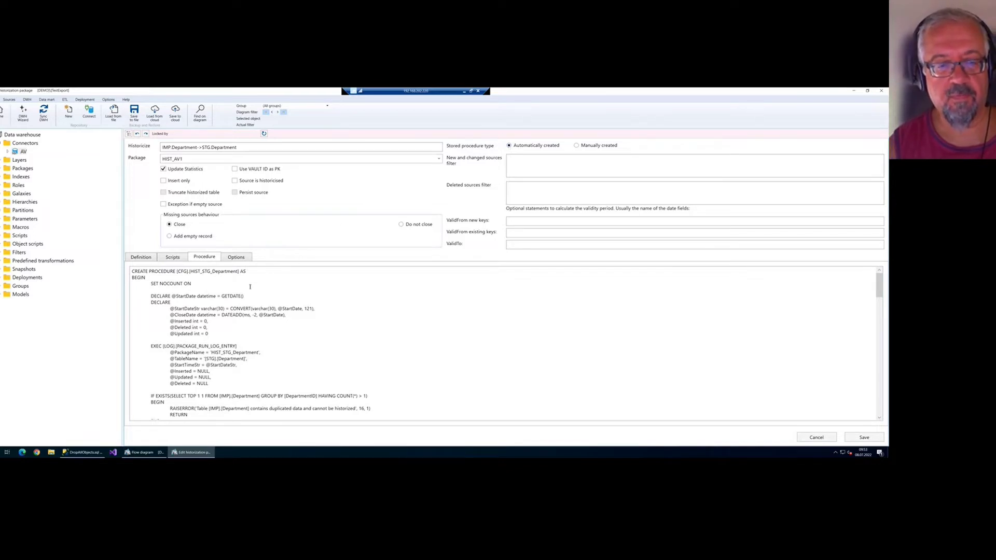
pyautogui.click(142, 258)
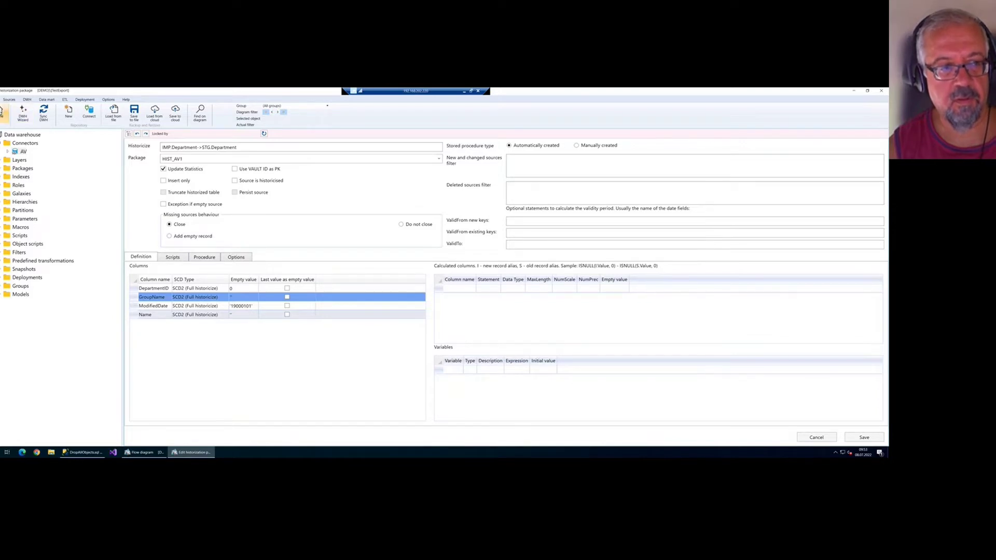
pyautogui.click(52, 159)
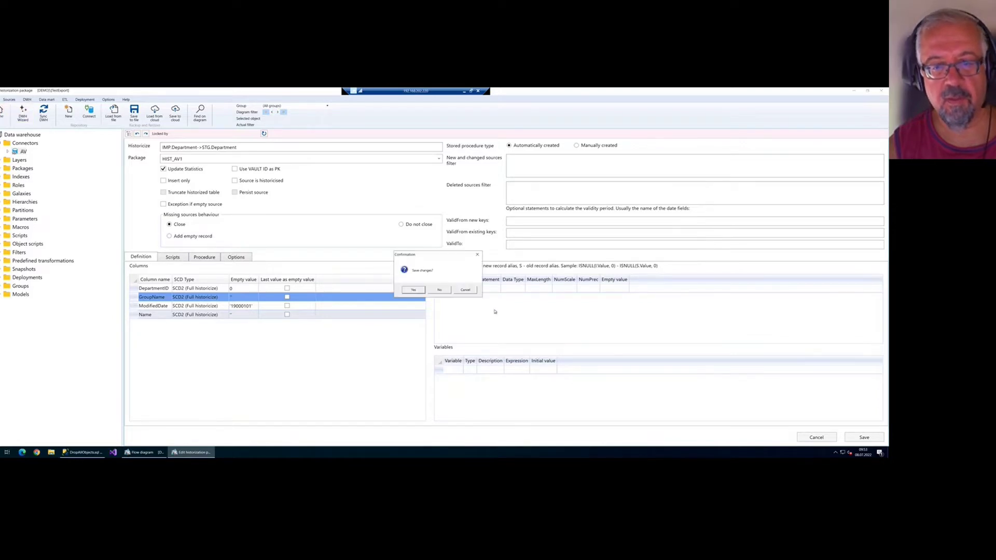
pyautogui.click(438, 290)
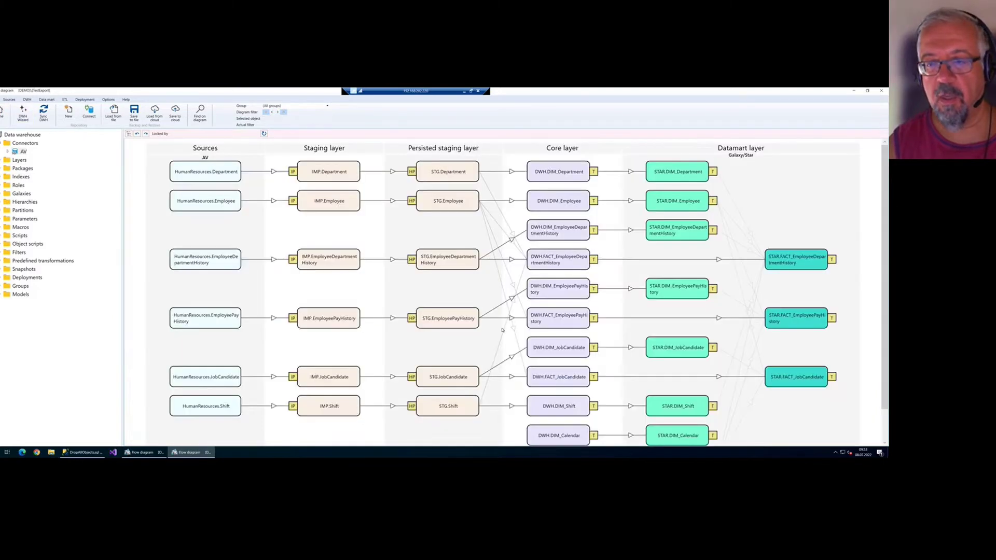
# - Open the DWH.DIM_Department transformation and examine its name, its generated view SQL and its definition
pyautogui.doubleClick(569, 177)
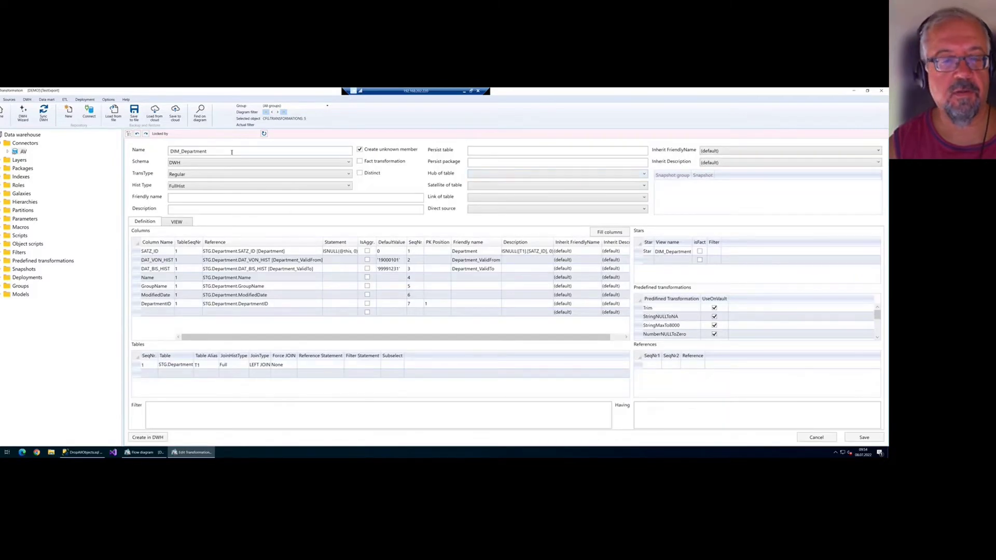
pyautogui.doubleClick(174, 150)
pyautogui.click(227, 152)
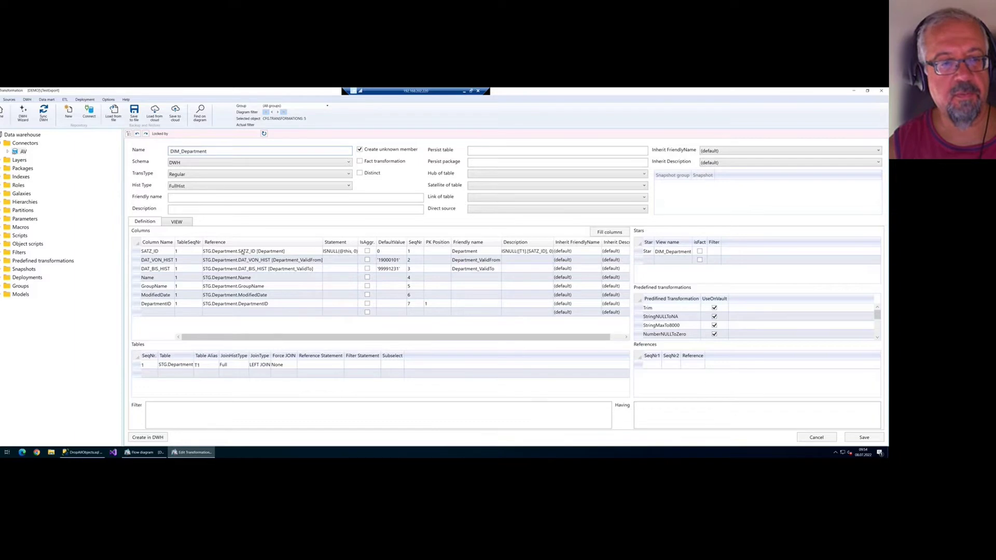
pyautogui.click(177, 222)
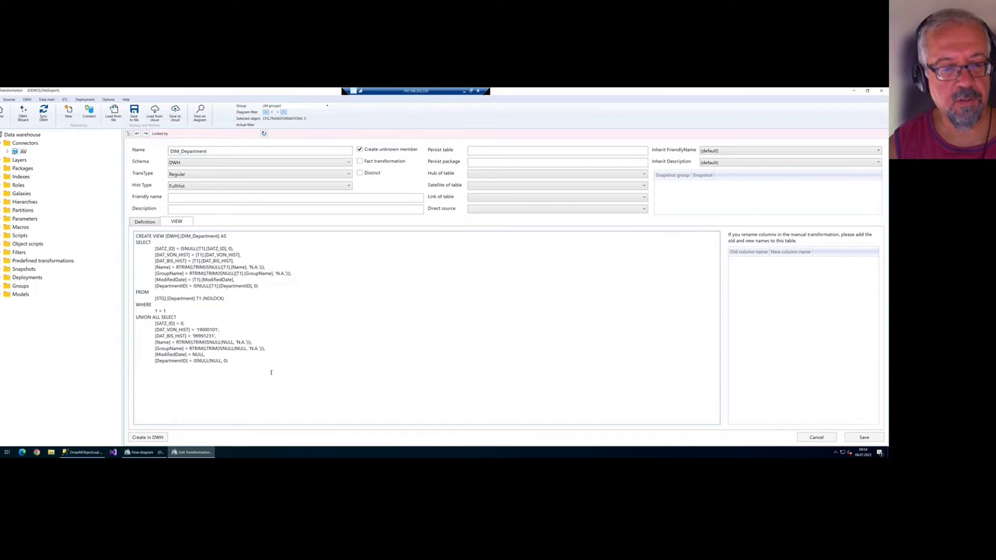
pyautogui.click(145, 223)
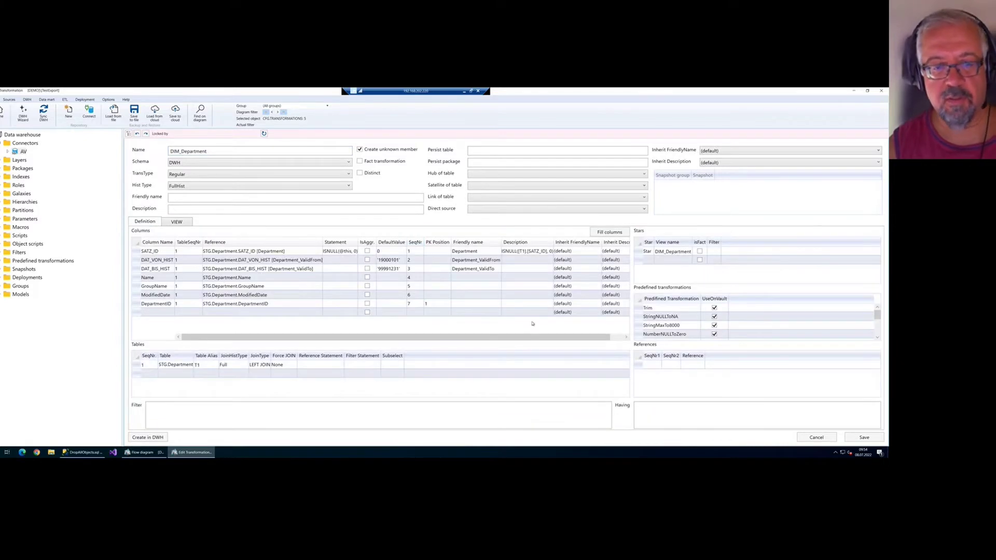
# - Review the source table and column references of DIM_Department, and return to the flow diagram without saving
pyautogui.click(143, 366)
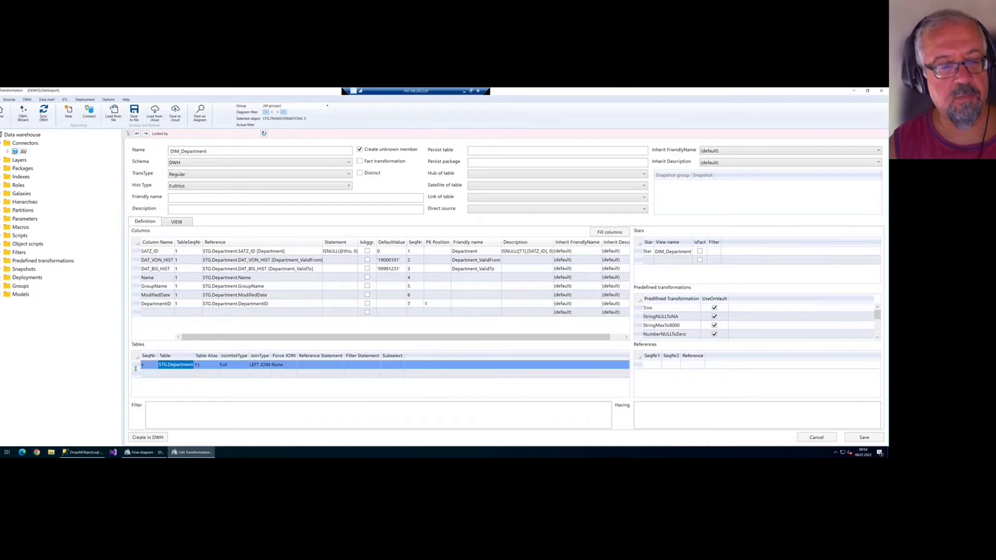
pyautogui.moveTo(280, 252); pyautogui.dragTo(279, 305)
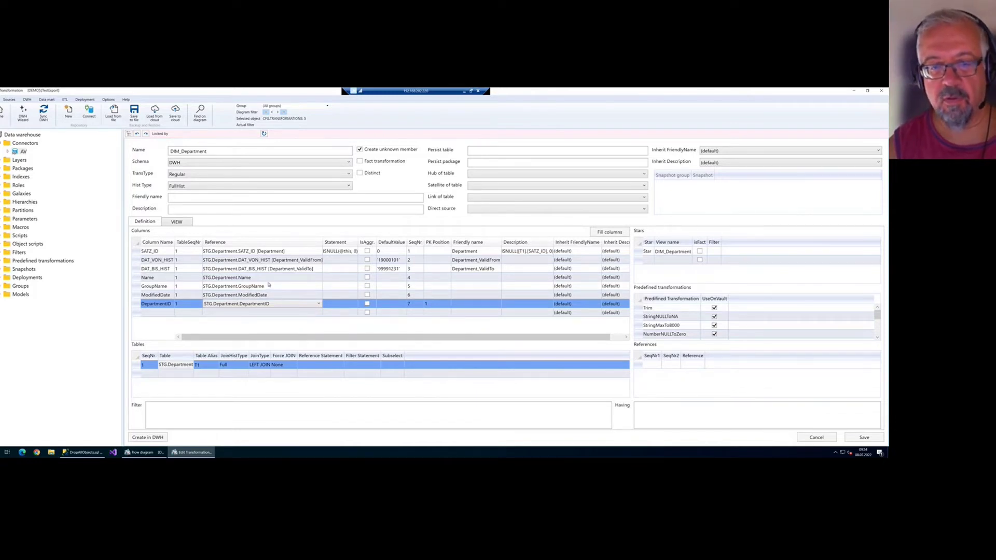
pyautogui.click(63, 113)
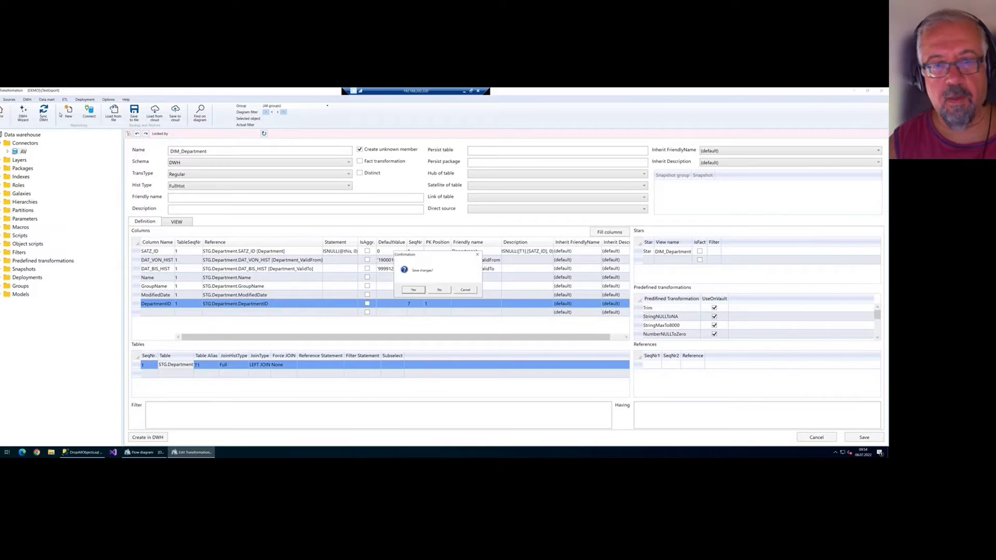
pyautogui.click(439, 290)
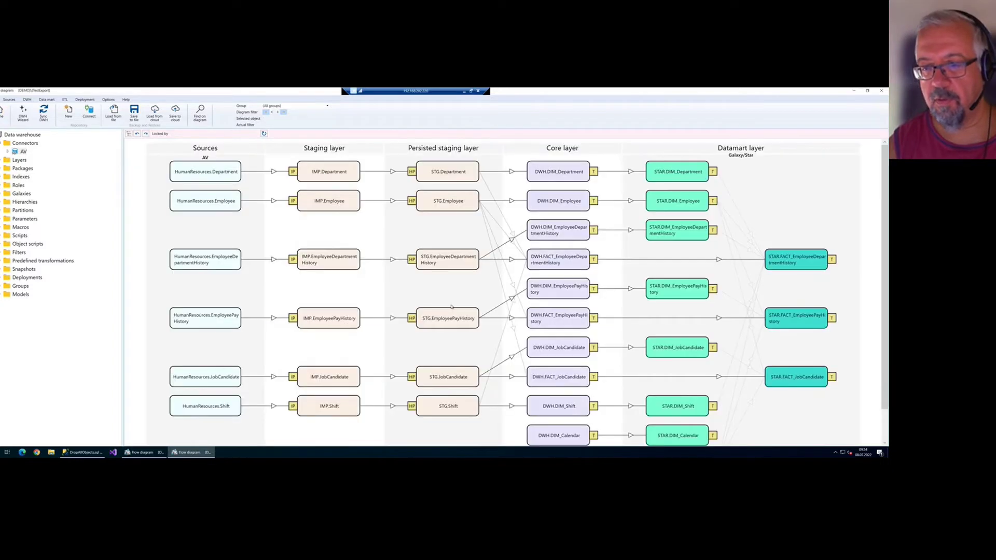
# - Filter the flow diagram to DWH.FACT_EmployeeDepartmentHistory and its related objects
pyautogui.click(569, 259)
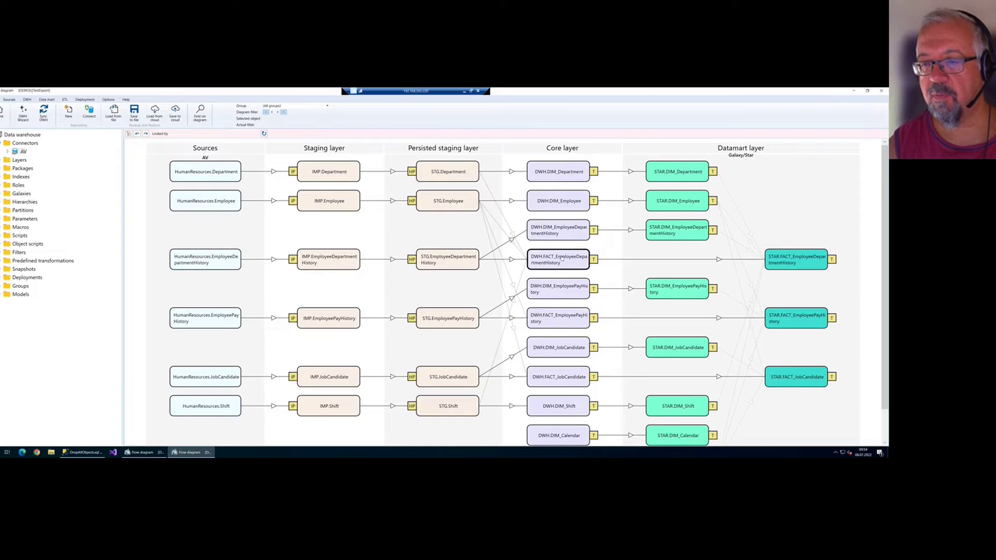
pyautogui.rightClick(564, 263)
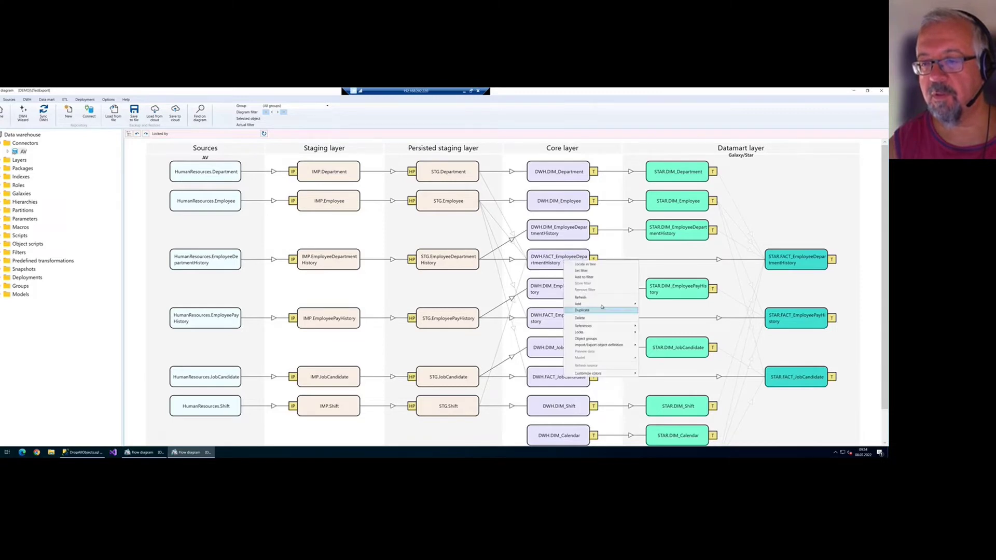
pyautogui.click(591, 271)
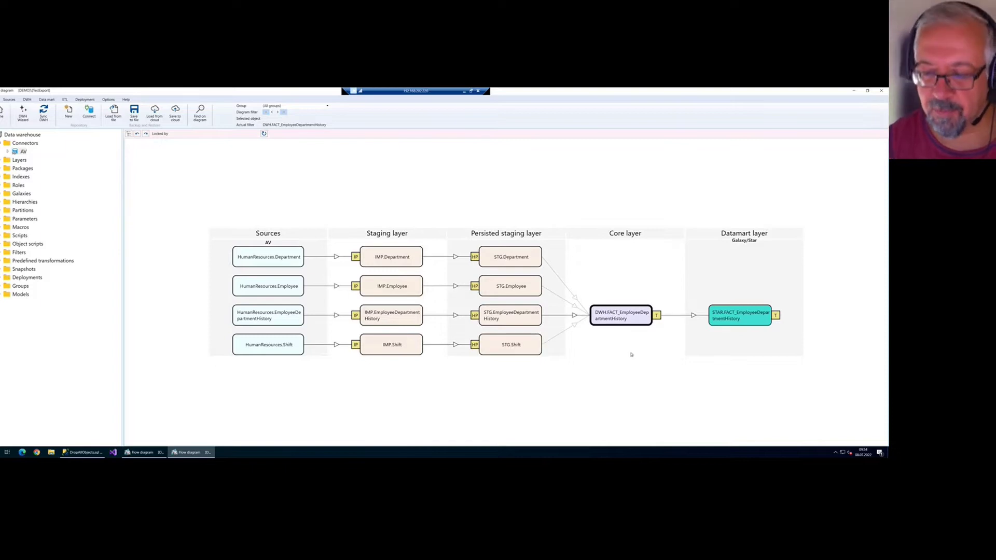
# - Open the FACT_EmployeeDepartmentHistory transformation and go through its joined tables from STG.EmployeeDepartmentHistory to STG.Shift
pyautogui.doubleClick(621, 319)
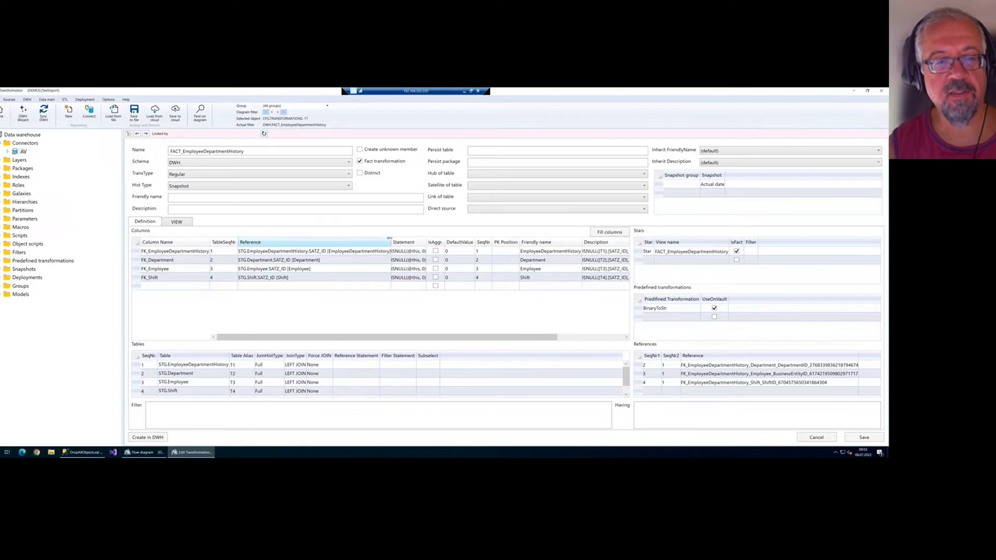
pyautogui.click(199, 366)
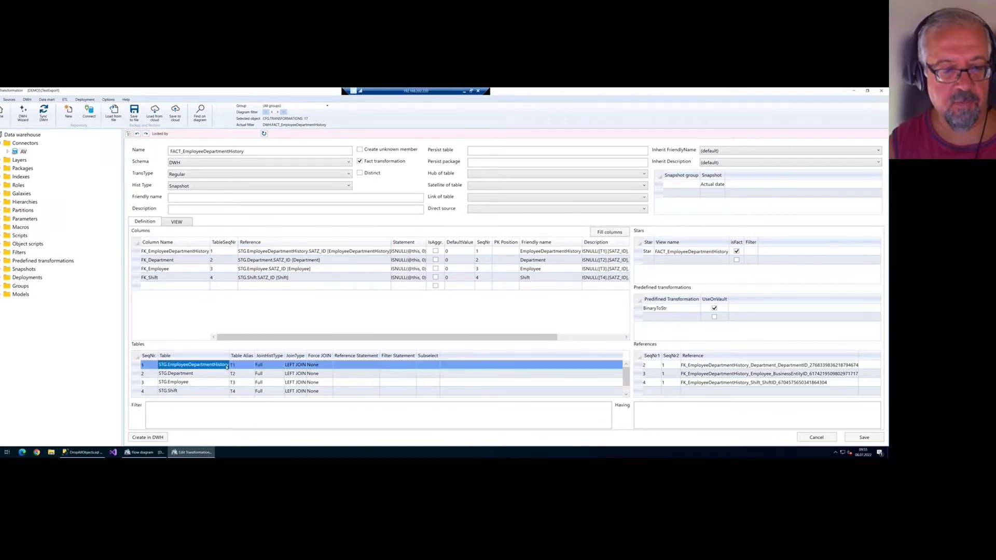
pyautogui.press('Down')
pyautogui.press('Down')
pyautogui.press('Down')
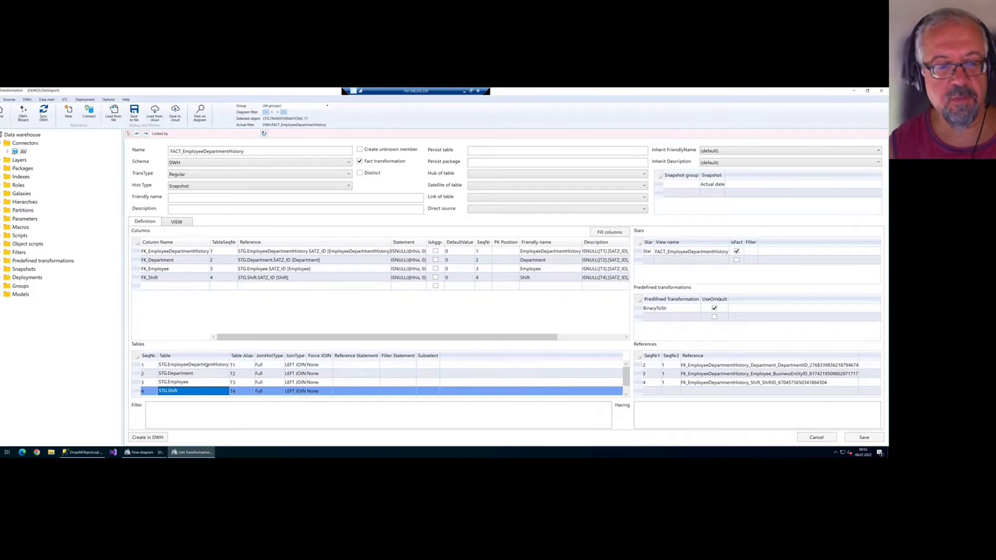
pyautogui.click(207, 365)
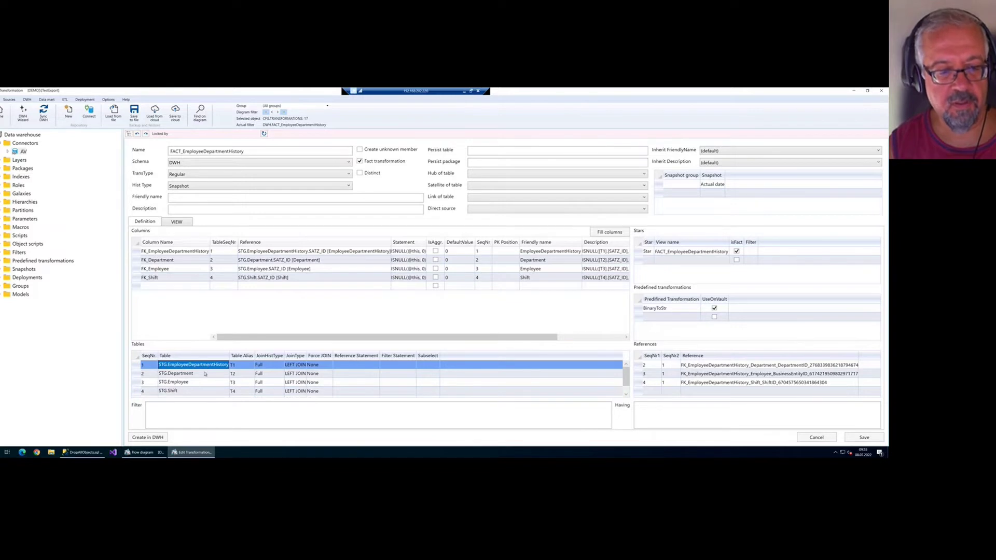
pyautogui.press('Down')
pyautogui.press('Down')
pyautogui.press('Down')
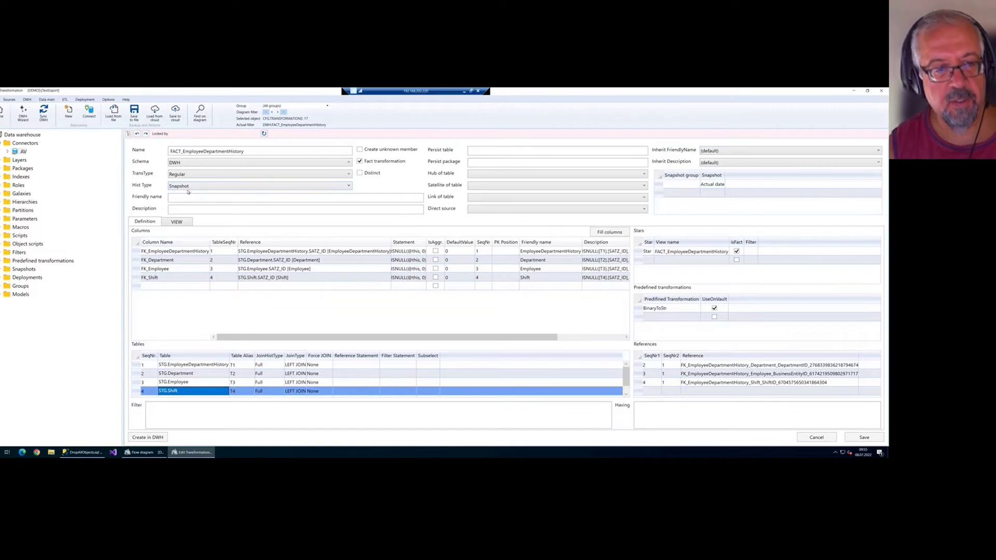
# - Display the generated view SQL of FACT_EmployeeDepartmentHistory and examine the CFG.SNAPSHOTS source and the left joins to the staging tables
pyautogui.click(180, 222)
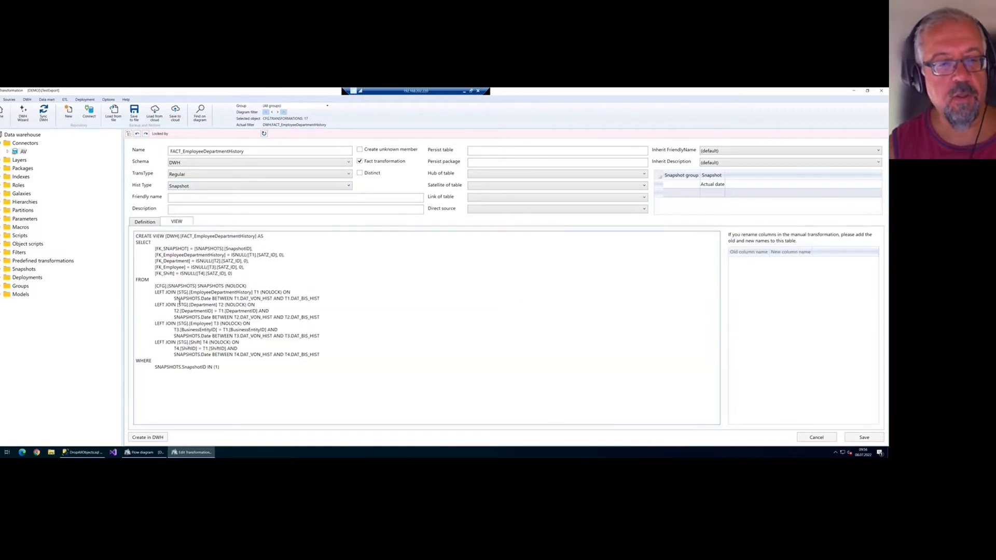
pyautogui.scroll(3, 179, 302)
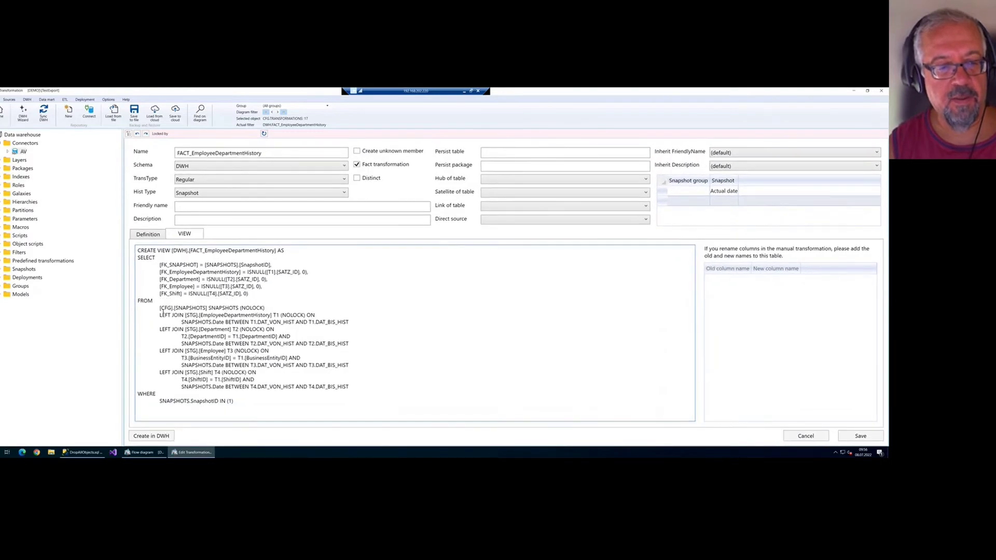
pyautogui.moveTo(160, 308); pyautogui.dragTo(241, 310)
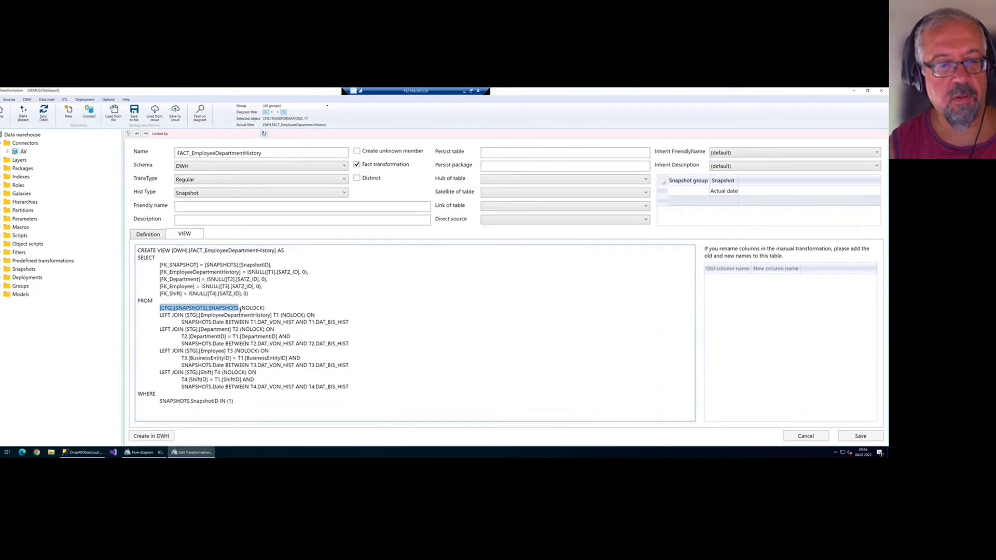
pyautogui.click(213, 322)
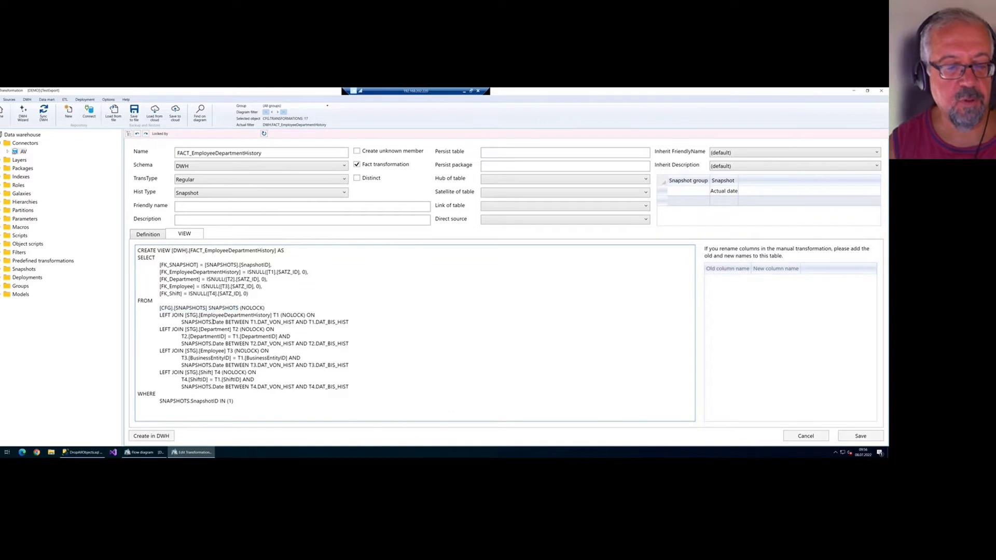
pyautogui.moveTo(209, 308); pyautogui.dragTo(161, 313)
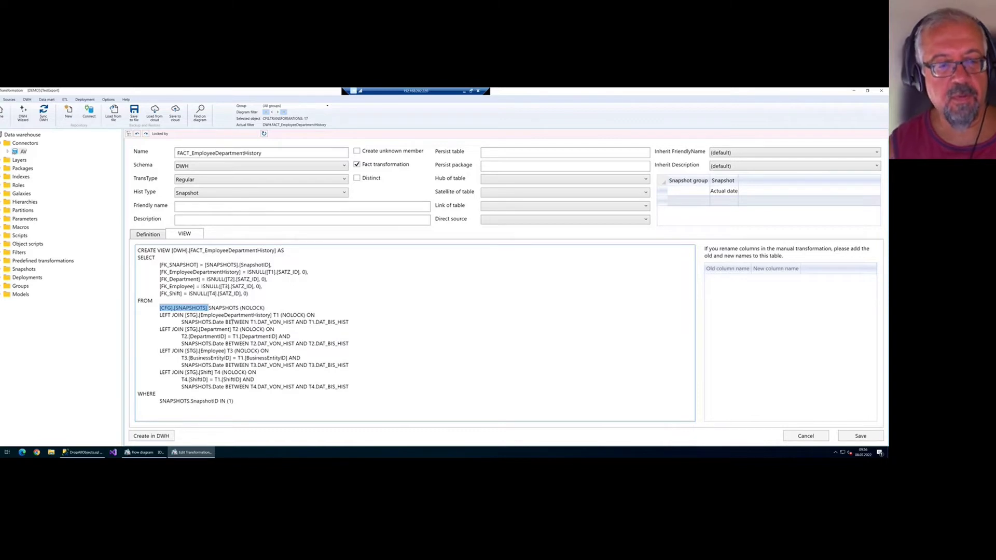
pyautogui.moveTo(158, 315)
pyautogui.mouseDown()
pyautogui.moveTo(274, 318)
pyautogui.moveTo(159, 330)
pyautogui.mouseUp()
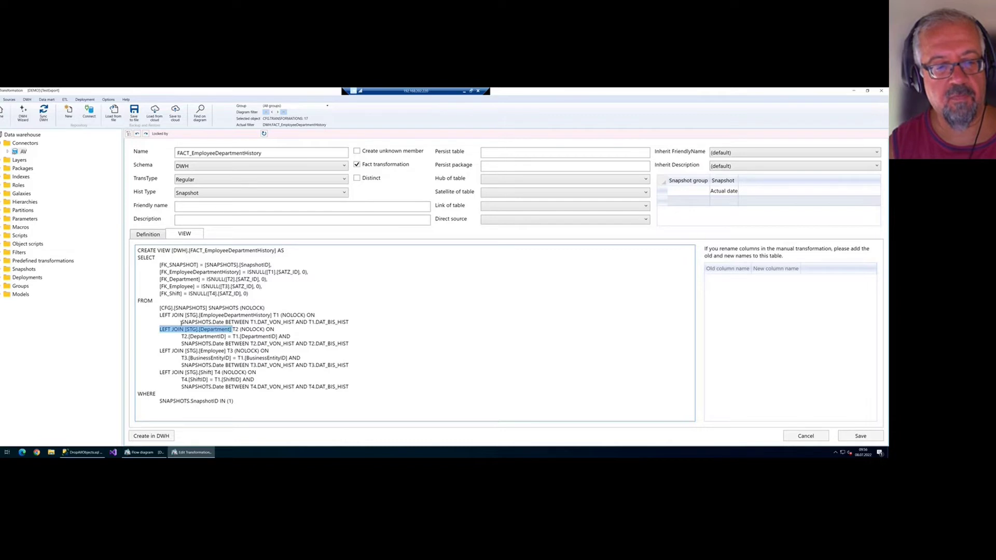
# - Examine the SNAPSHOTS.Date validity conditions for each joined staging table in the fact view
pyautogui.moveTo(188, 325); pyautogui.dragTo(224, 323)
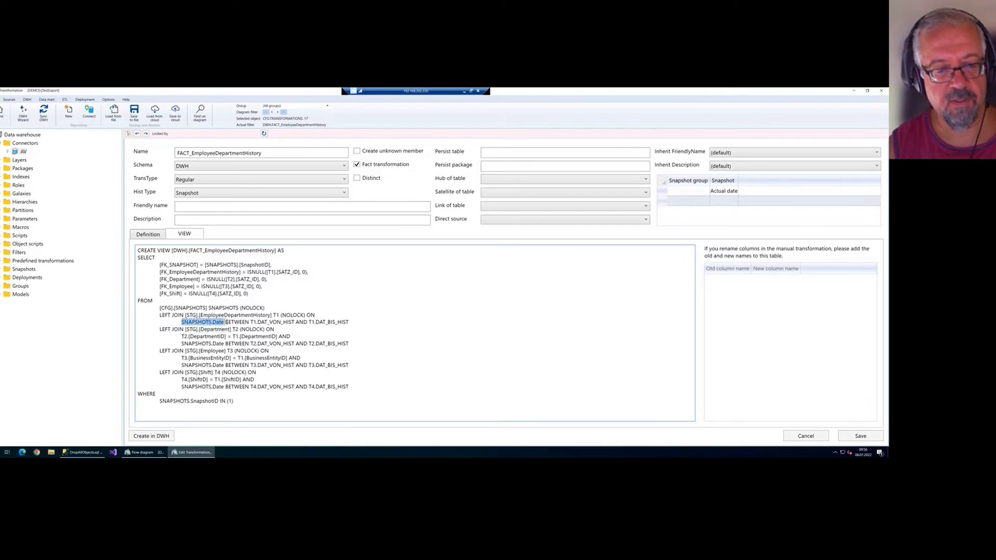
pyautogui.moveTo(225, 323); pyautogui.dragTo(351, 344)
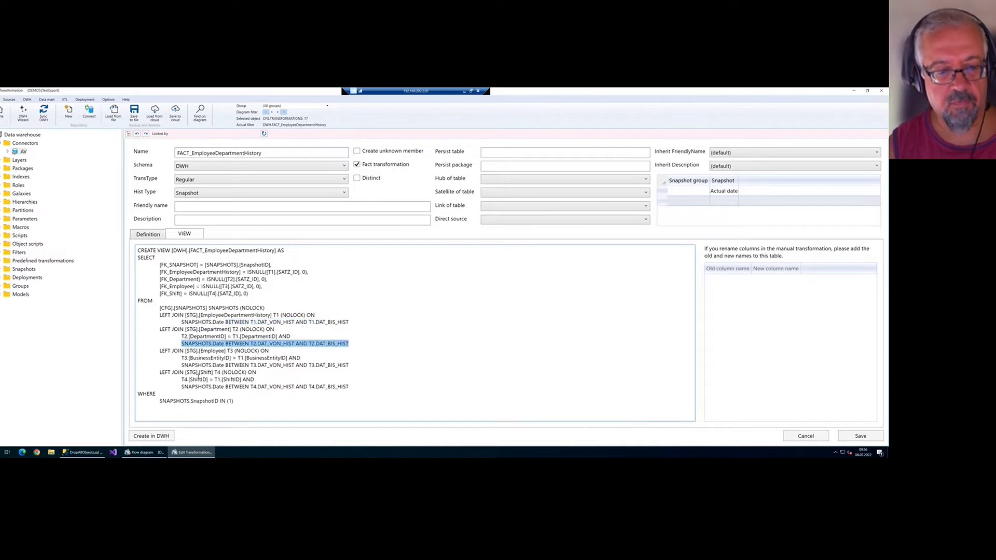
pyautogui.moveTo(182, 366); pyautogui.dragTo(355, 365)
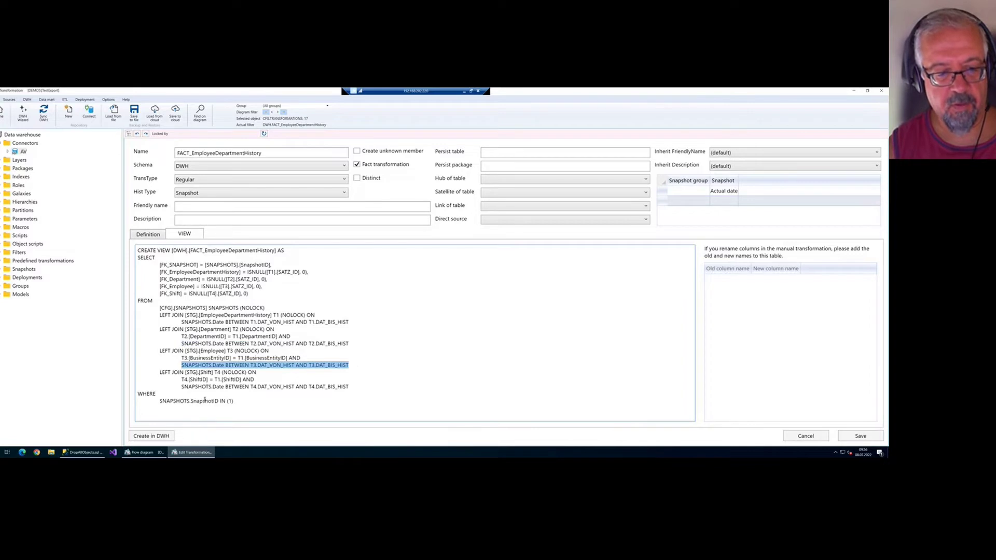
pyautogui.moveTo(180, 388); pyautogui.dragTo(352, 386)
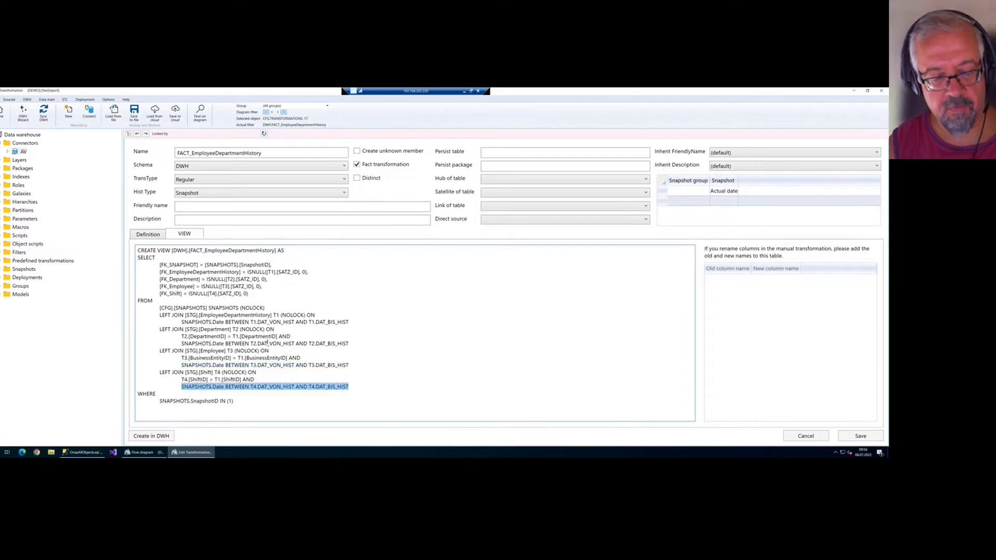
pyautogui.click(221, 388)
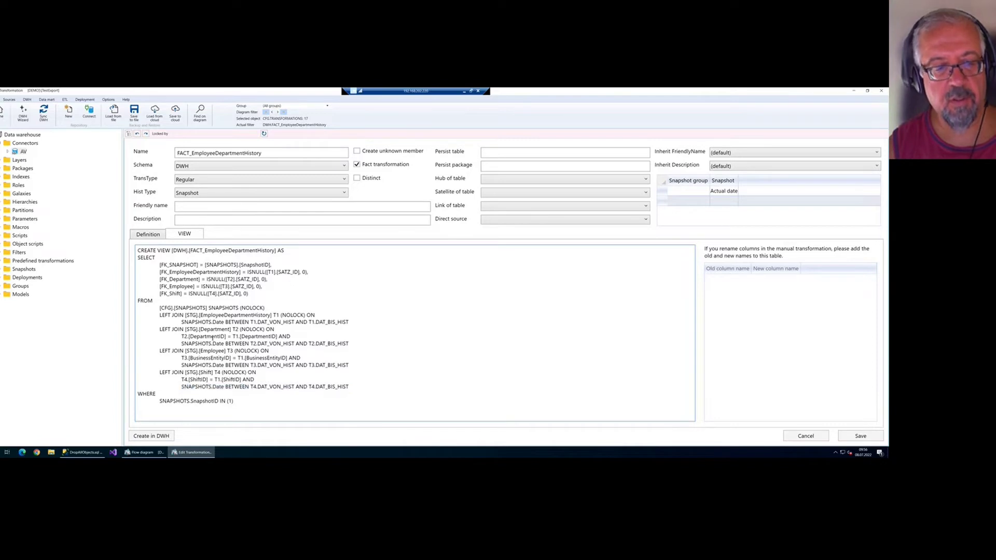
# - Examine the DepartmentID and BusinessEntityID join conditions, the FK_SNAPSHOT column and the CFG.SNAPSHOTS table reference in the fact view
pyautogui.moveTo(182, 337); pyautogui.dragTo(279, 337)
pyautogui.moveTo(184, 359); pyautogui.dragTo(292, 358)
pyautogui.moveTo(208, 308); pyautogui.dragTo(155, 307)
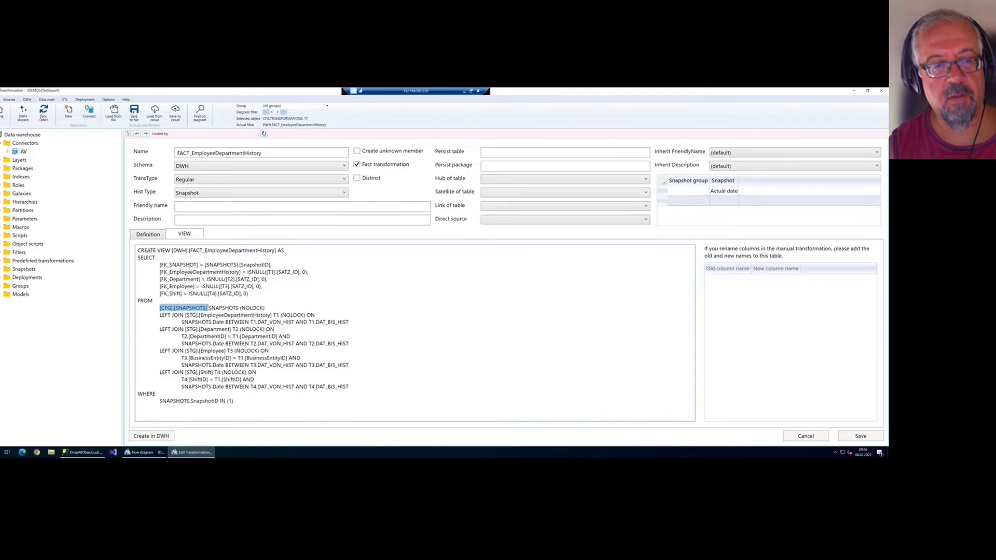
pyautogui.click(196, 265)
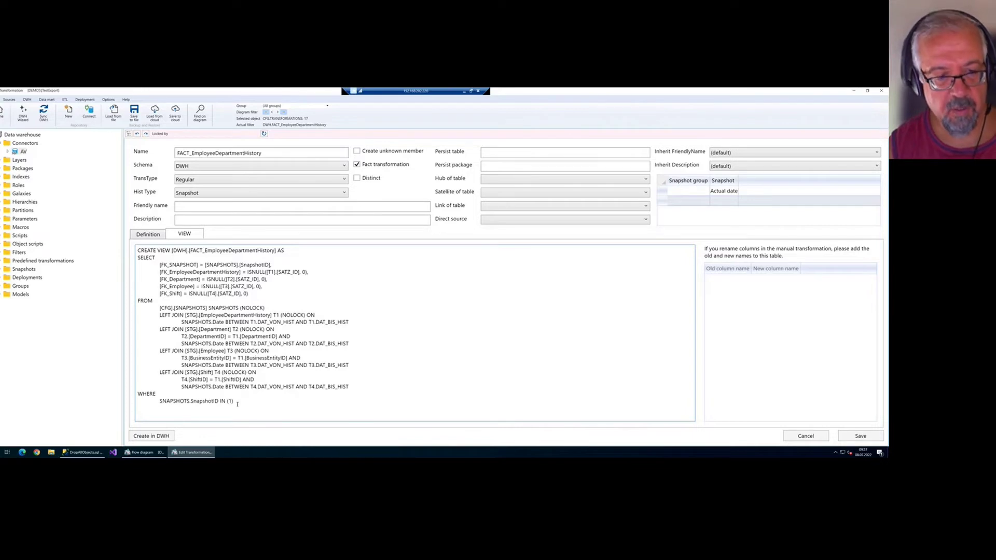
pyautogui.moveTo(207, 309); pyautogui.dragTo(157, 311)
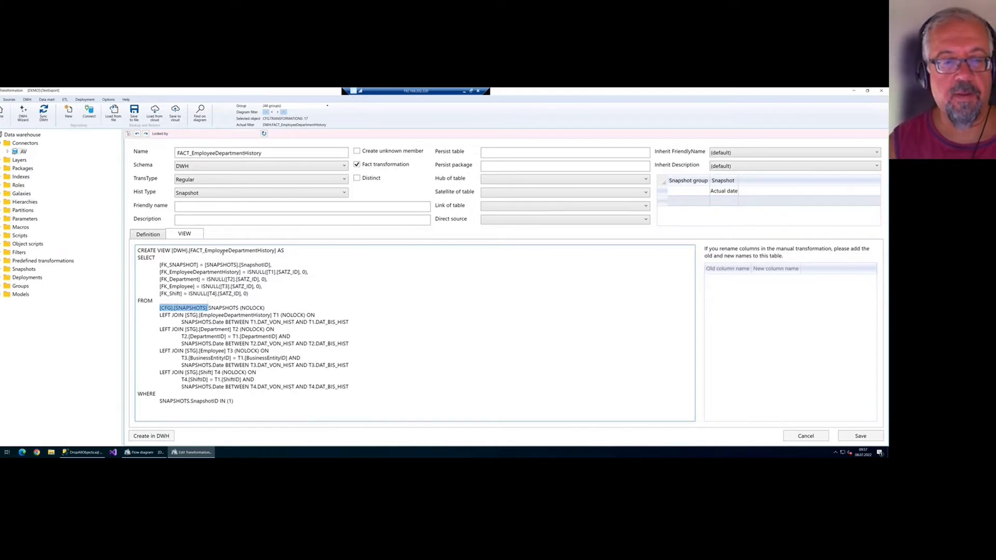
# - Close the FACT_EmployeeDepartmentHistory transformation without saving and remove the filter from the flow diagram
pyautogui.moveTo(208, 308); pyautogui.dragTo(156, 311)
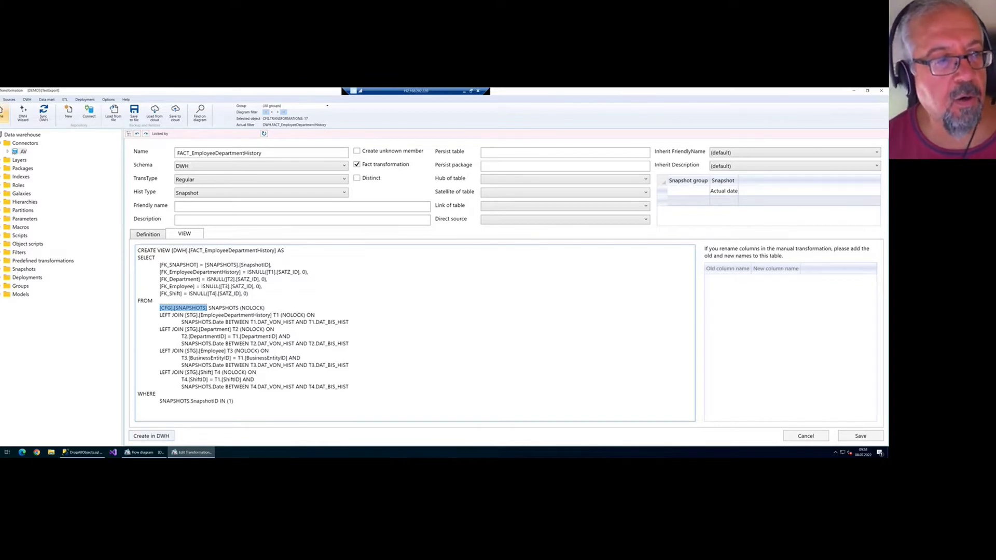
pyautogui.press('Escape')
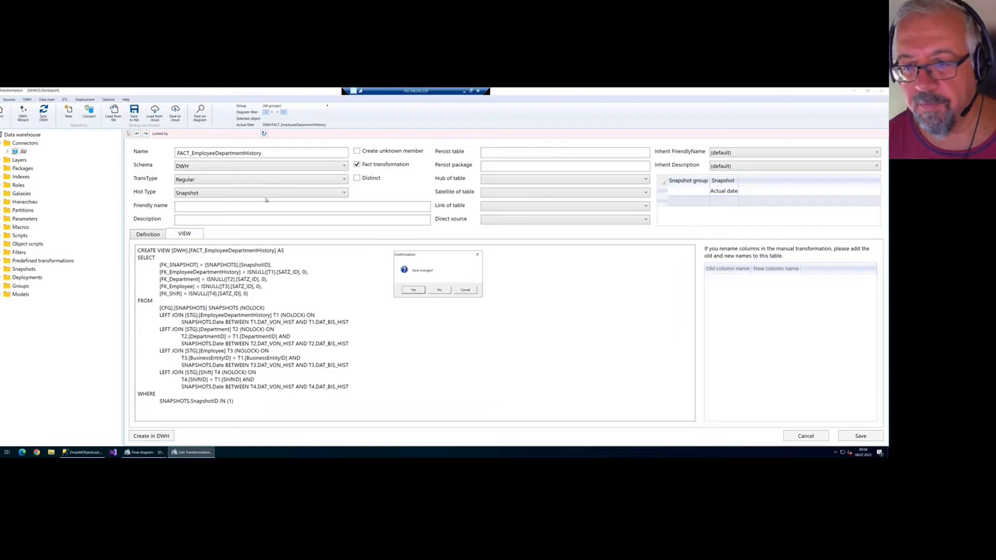
pyautogui.click(440, 290)
pyautogui.rightClick(587, 251)
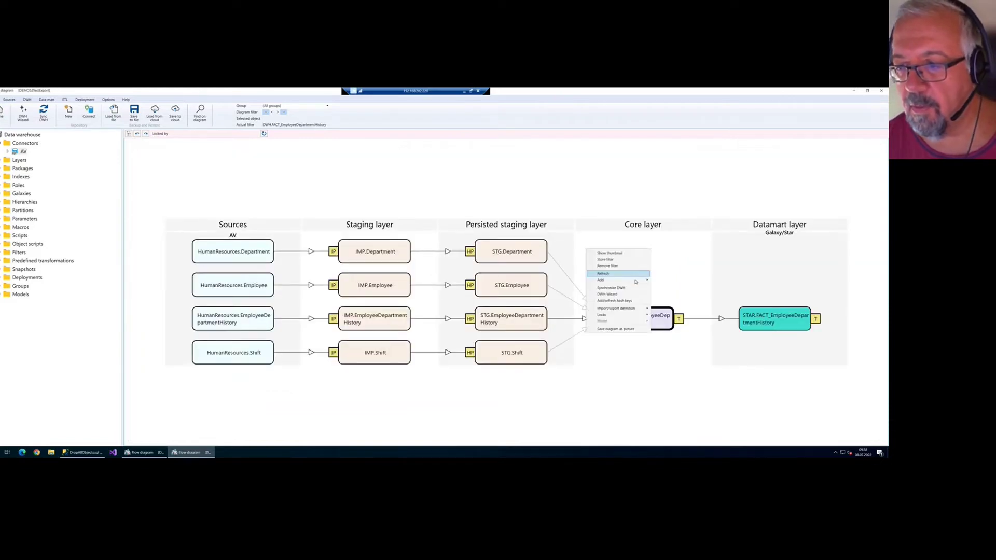
pyautogui.click(636, 268)
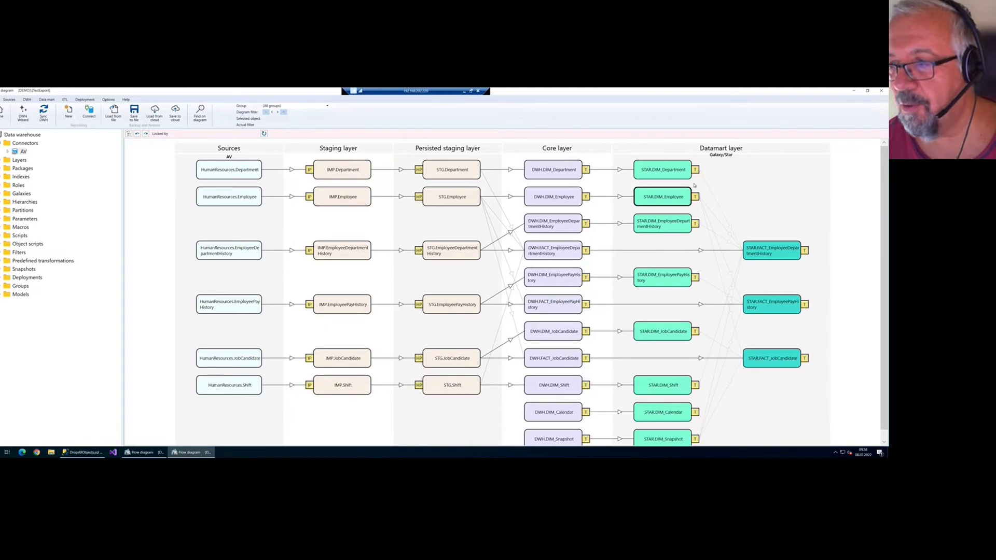
# - Add persisting to DWH.FACT_EmployeeDepartmentHistory into table FACT_EmployeeDepartmentHistory_T with package PERS1 and the Renaming option
pyautogui.rightClick(562, 253)
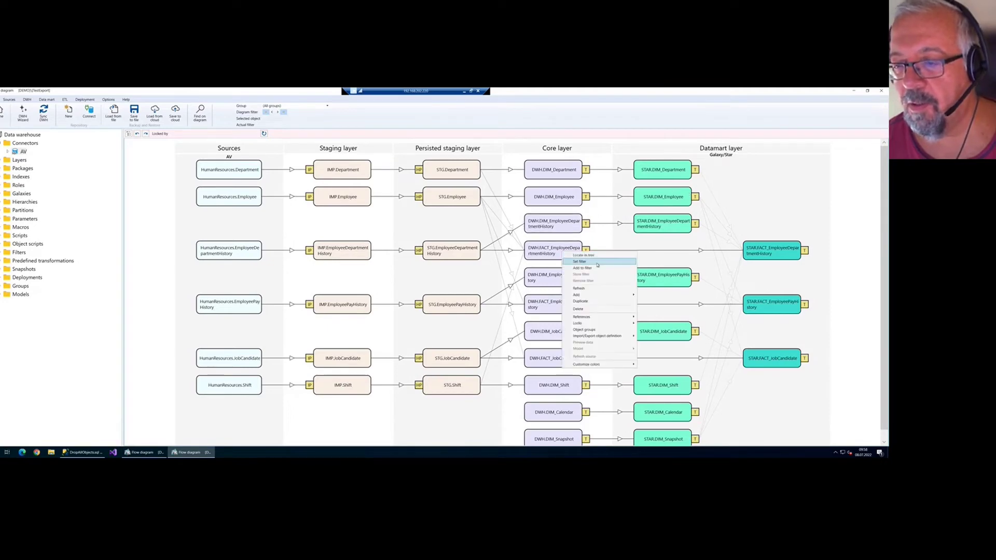
pyautogui.click(554, 254)
pyautogui.rightClick(554, 254)
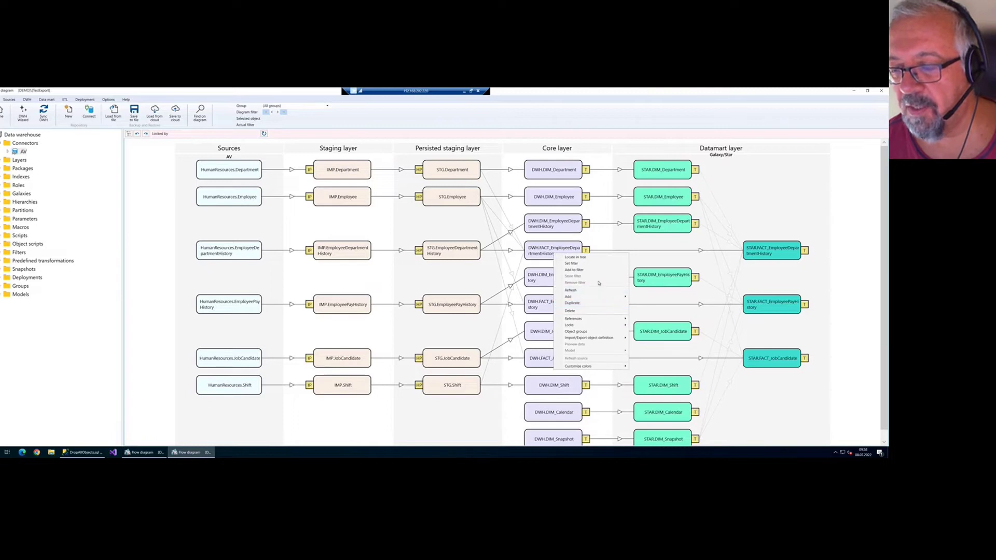
pyautogui.click(556, 251)
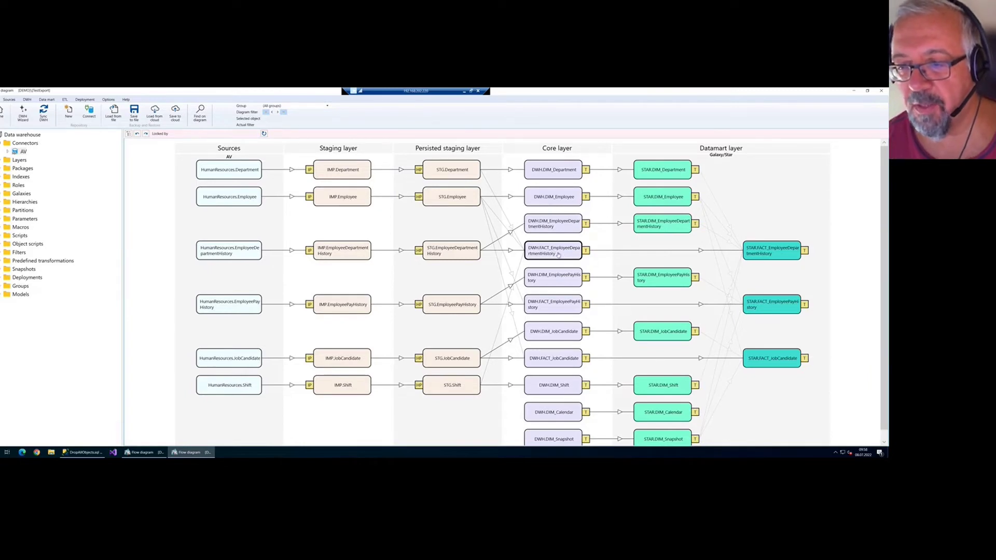
pyautogui.rightClick(557, 254)
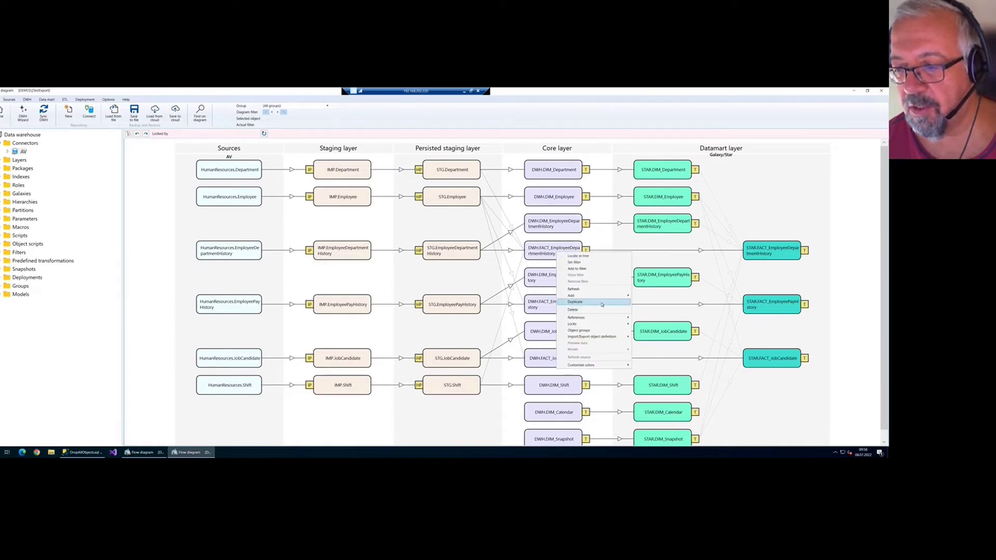
pyautogui.moveTo(591, 296)
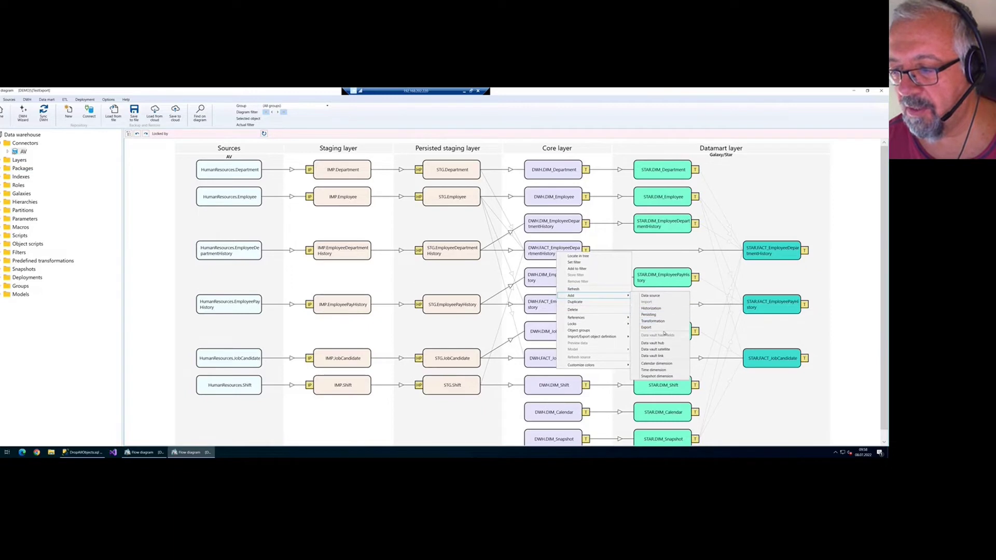
pyautogui.click(666, 315)
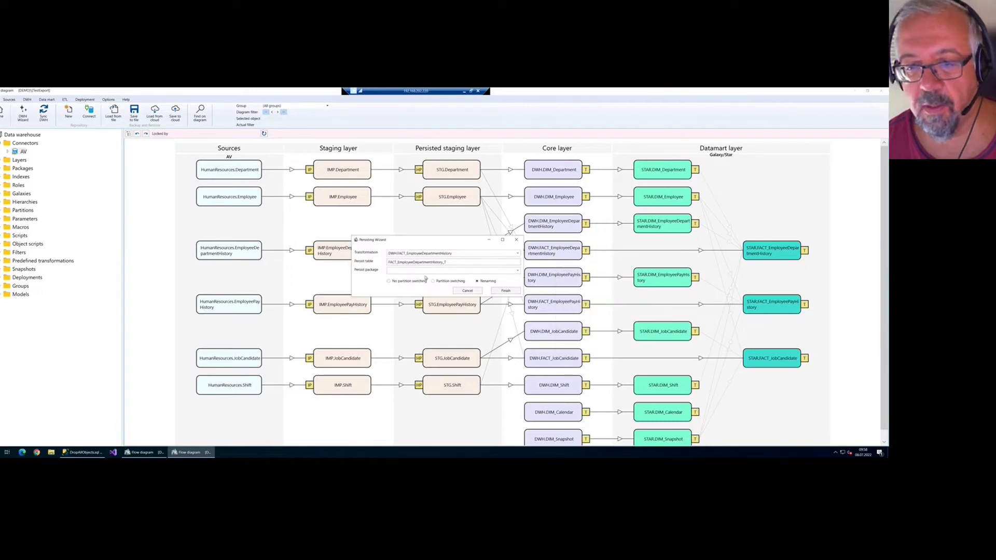
pyautogui.write('PERS1')
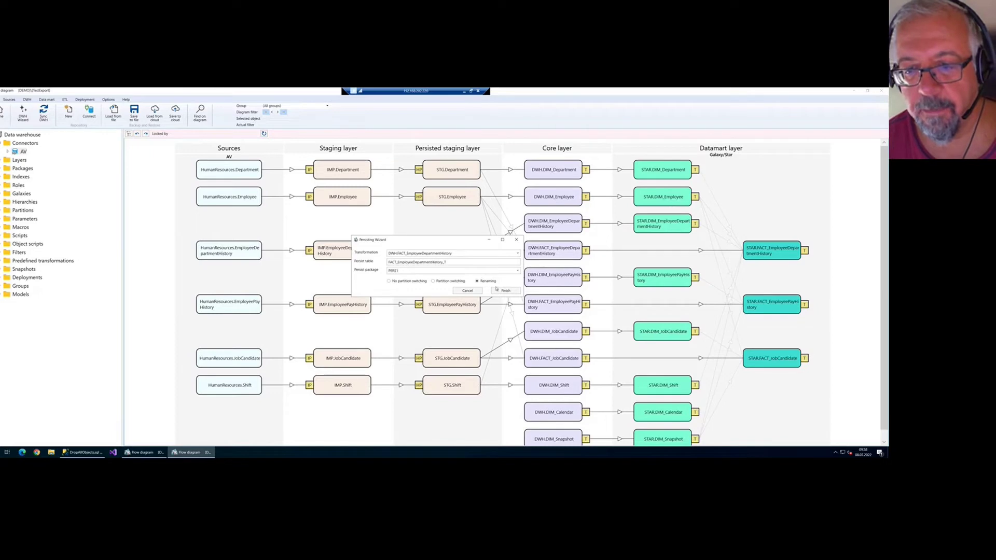
pyautogui.click(497, 290)
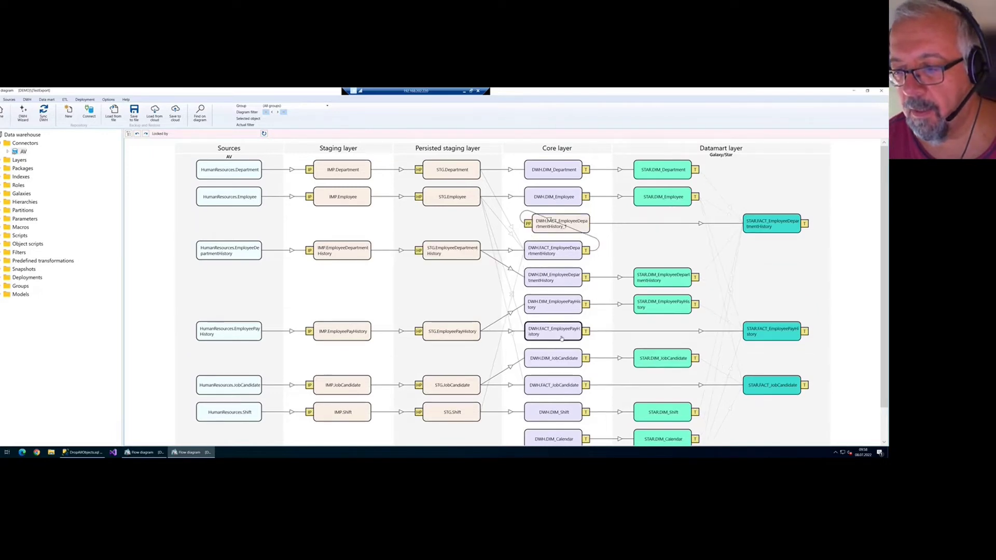
# - Add persisting to DWH.FACT_EmployeePayHistory into table FACT_EmployeePayHistory_T, using the package PERS1 and the Renaming option
pyautogui.rightClick(641, 255)
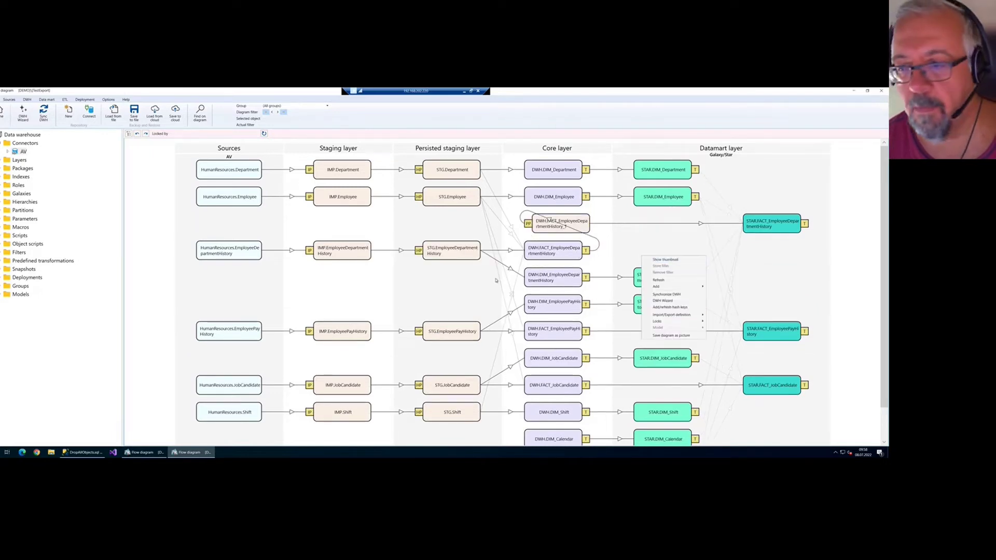
pyautogui.click(495, 280)
pyautogui.rightClick(551, 329)
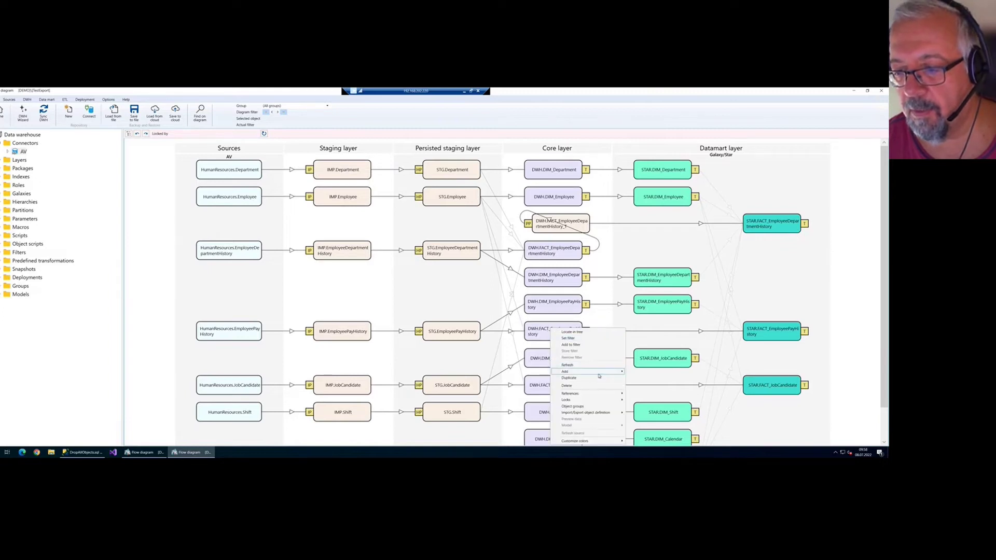
pyautogui.moveTo(600, 373)
pyautogui.click(661, 311)
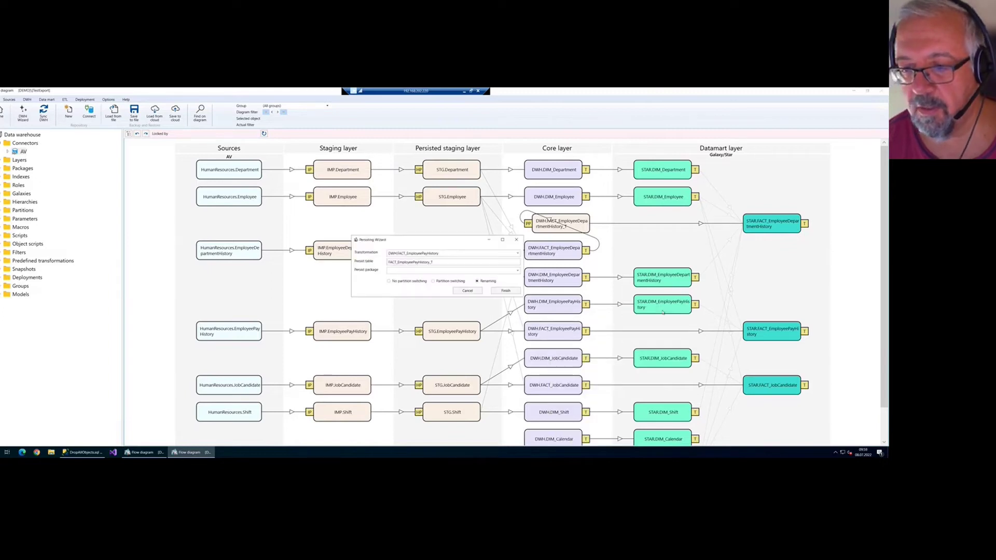
pyautogui.click(517, 271)
pyautogui.click(429, 278)
pyautogui.click(506, 291)
# - Add persisting to DWH.FACT_JobCandidate into table FACT_JobCandidate_T, using the package PERS1 and the Renaming option
pyautogui.scroll(-1, 562, 356)
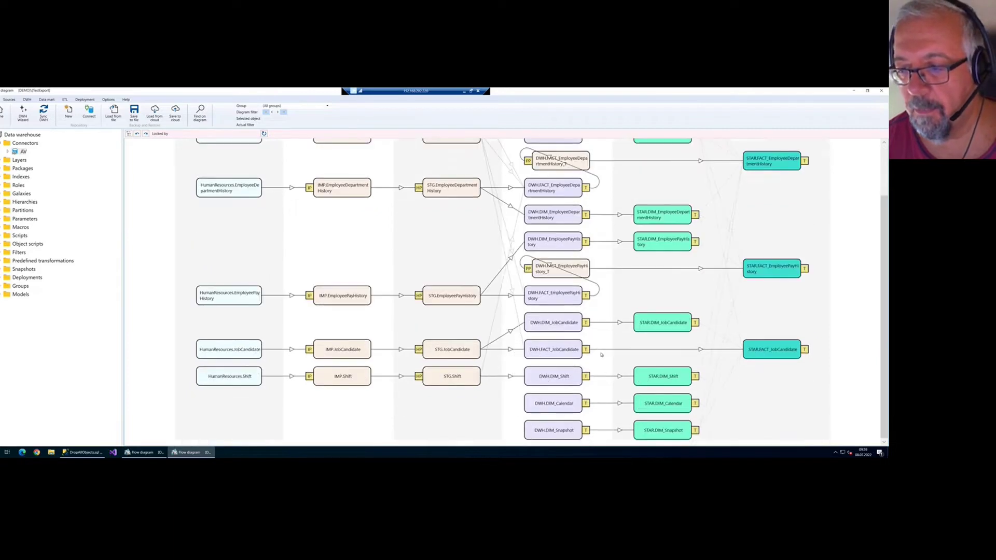
pyautogui.rightClick(564, 355)
pyautogui.moveTo(601, 280)
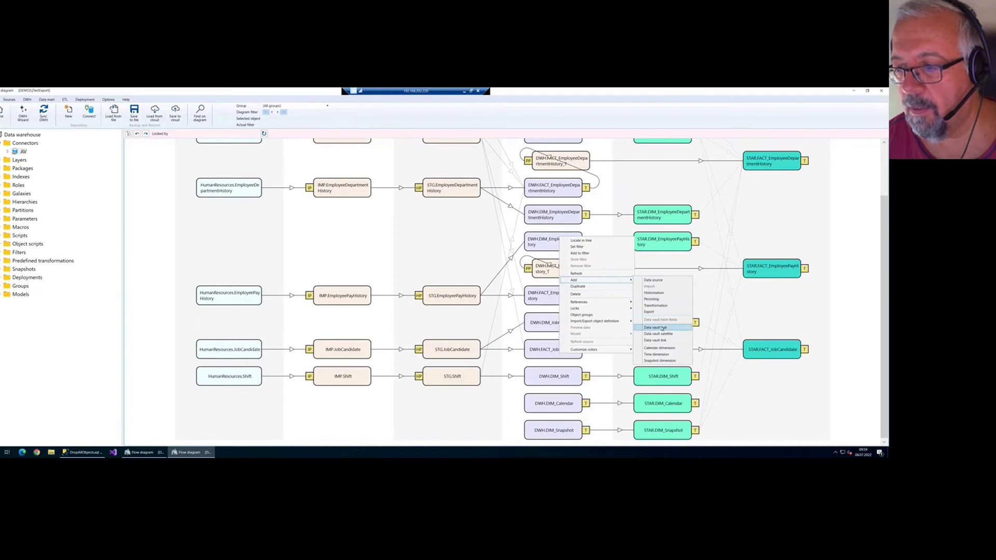
pyautogui.click(655, 300)
pyautogui.click(511, 269)
pyautogui.click(508, 277)
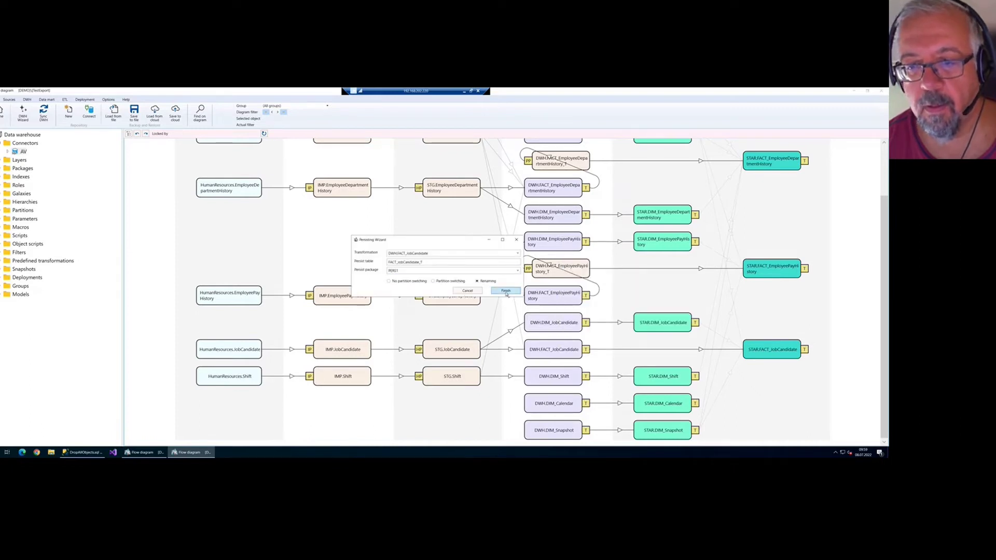
pyautogui.click(506, 291)
# - Synchronize the data warehouse with full synchronization, a full diagram refresh and all additional tasks
pyautogui.click(43, 112)
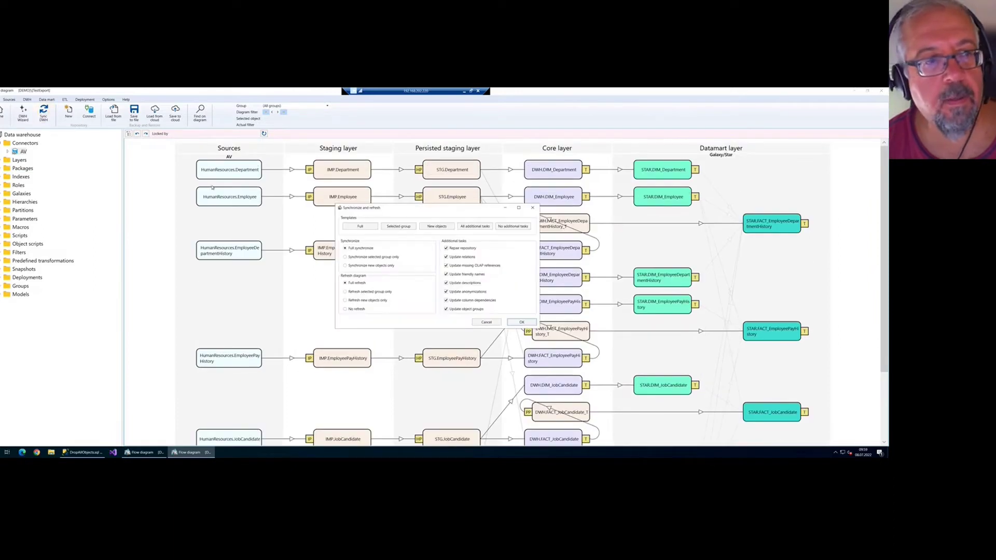
pyautogui.click(522, 322)
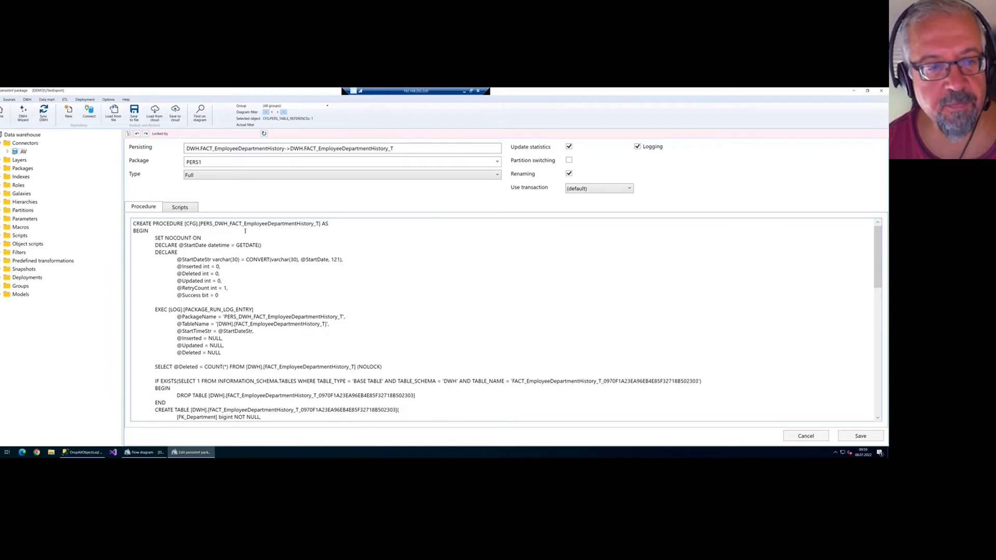
# - Review the persisting types available for FACT_EmployeeDepartmentHistory_T, from Full and Merge to Incremental and Manual, keeping Full
pyautogui.click(230, 178)
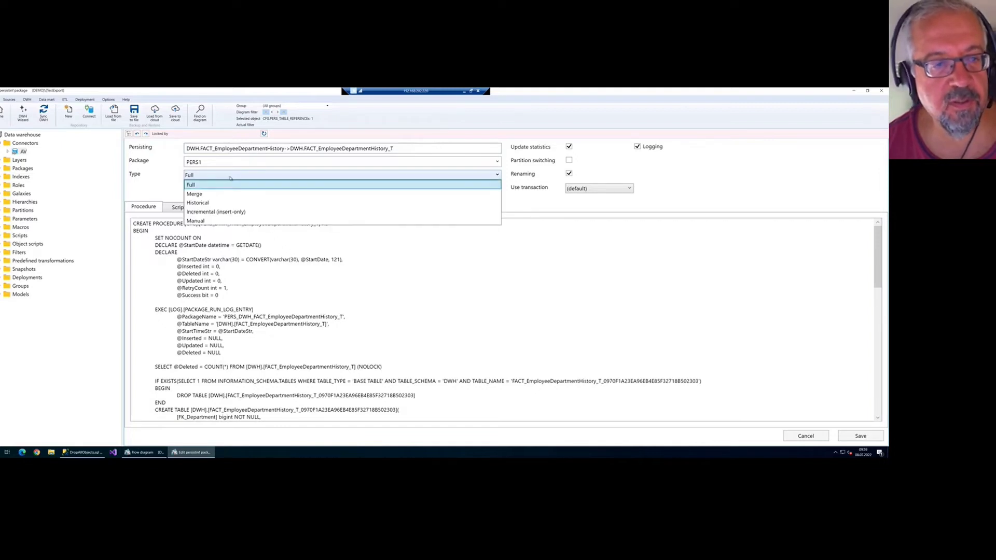
pyautogui.click(230, 176)
pyautogui.click(230, 177)
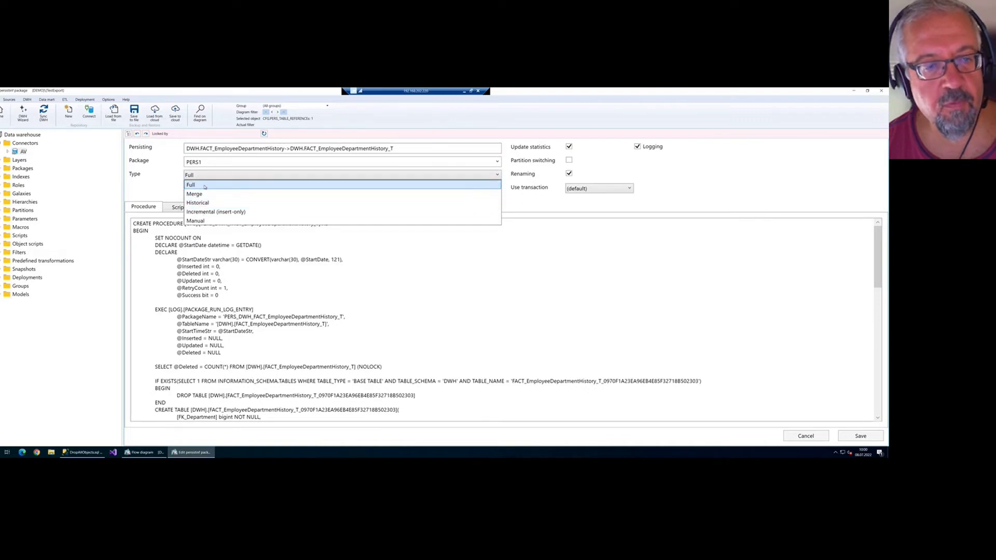
pyautogui.click(205, 186)
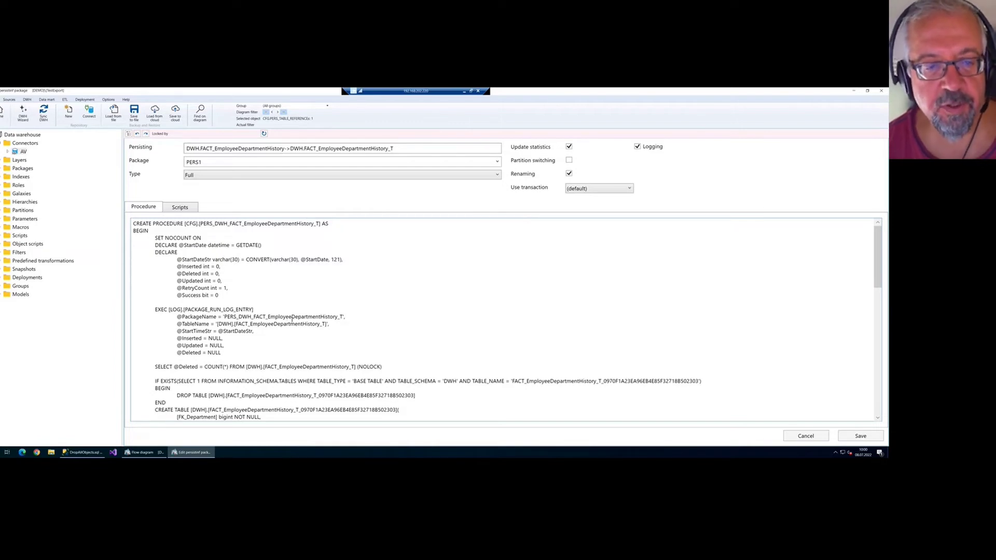
pyautogui.click(230, 175)
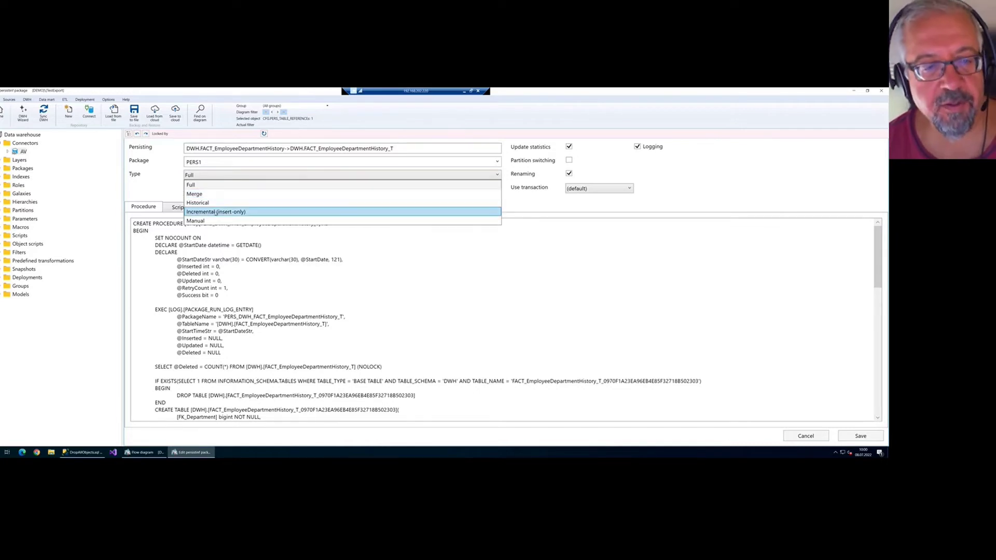
pyautogui.click(271, 300)
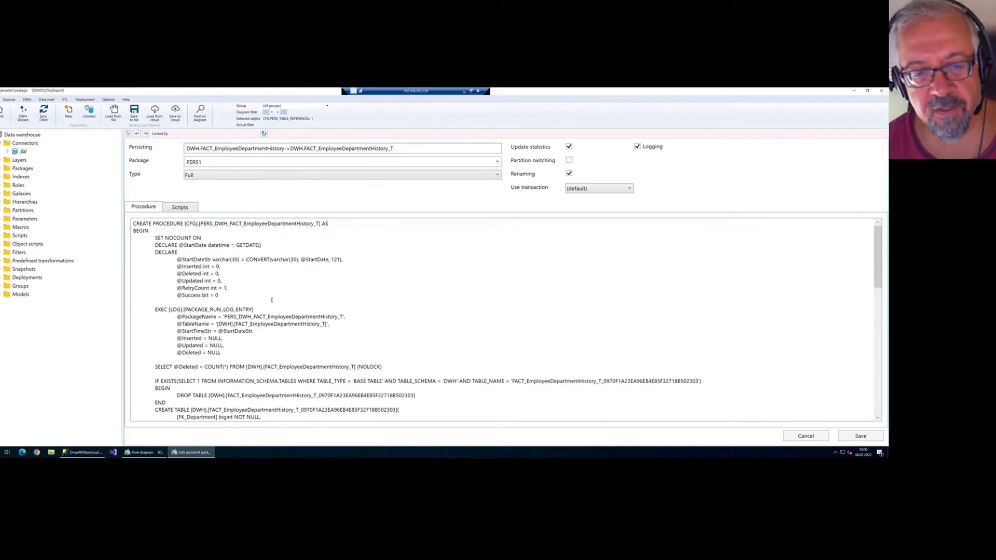
# - Examine the generated persisting procedure for FACT_EmployeeDepartmentHistory_T and return to the flow diagram without saving
pyautogui.scroll(-5, 271, 300)
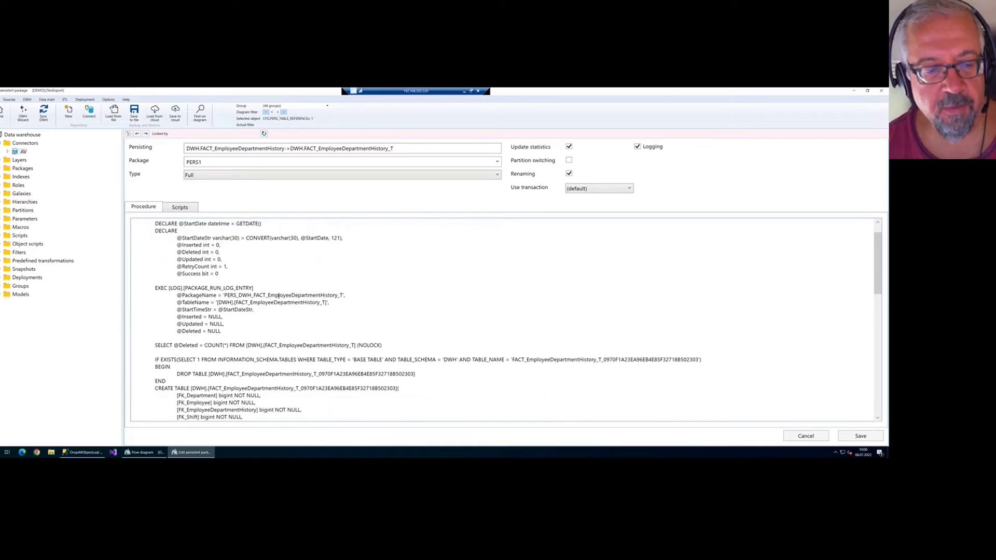
pyautogui.scroll(4, 279, 295)
pyautogui.scroll(1, 279, 295)
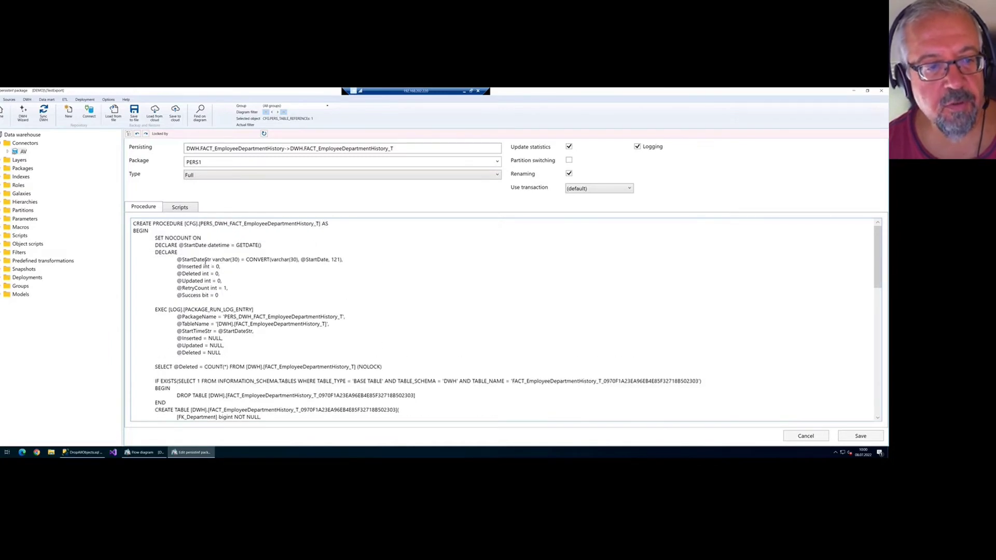
pyautogui.scroll(-15, 160, 230)
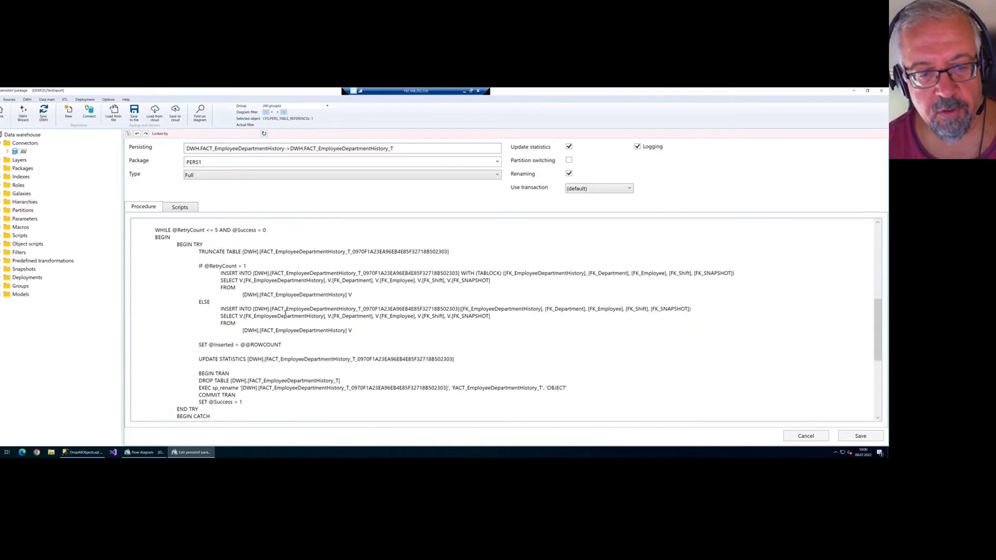
pyautogui.scroll(12, 285, 312)
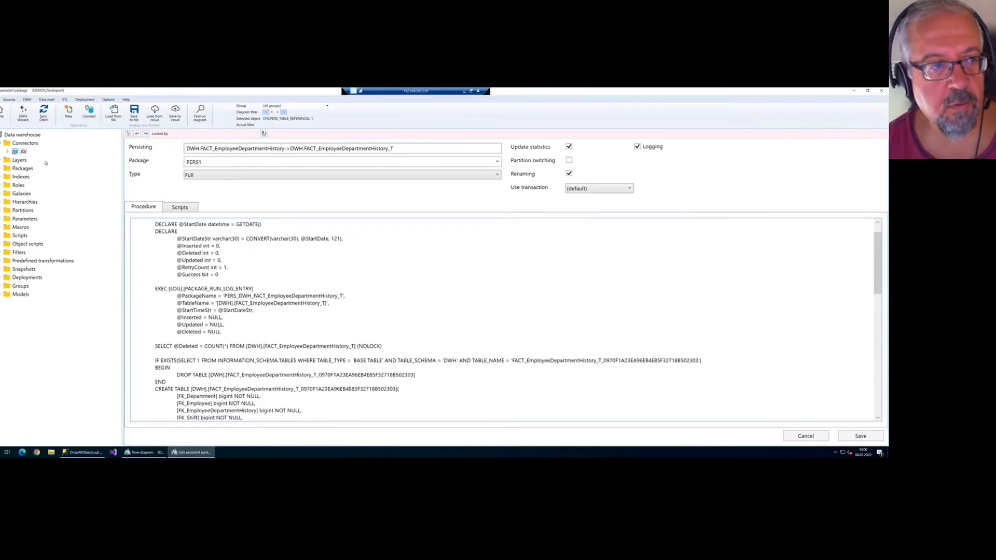
pyautogui.click(1, 114)
pyautogui.click(439, 290)
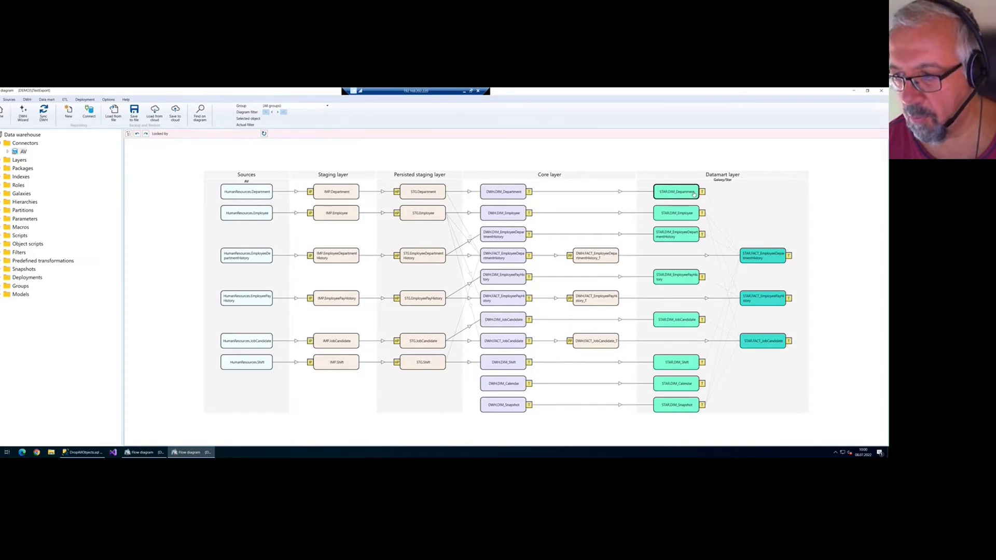
pyautogui.rightClick(677, 193)
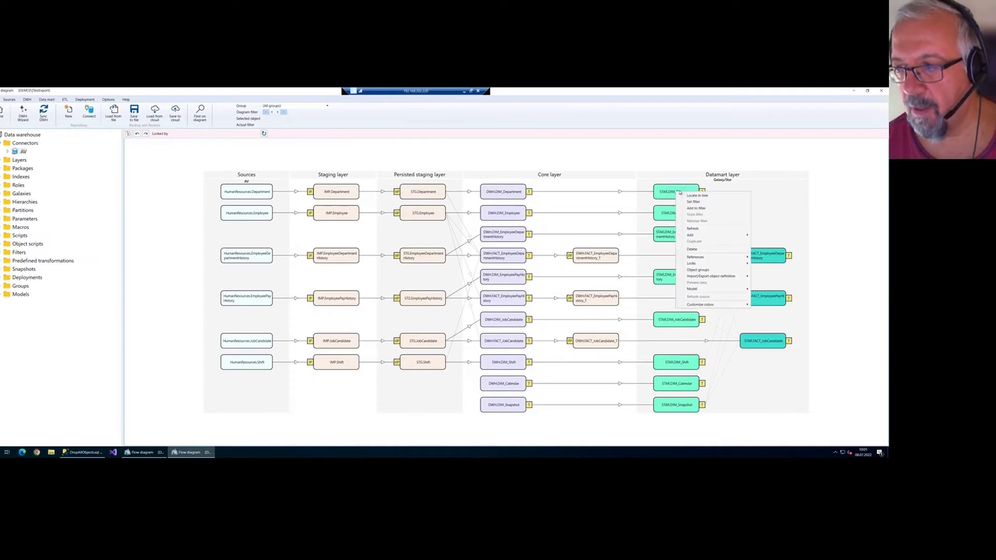
pyautogui.moveTo(711, 238)
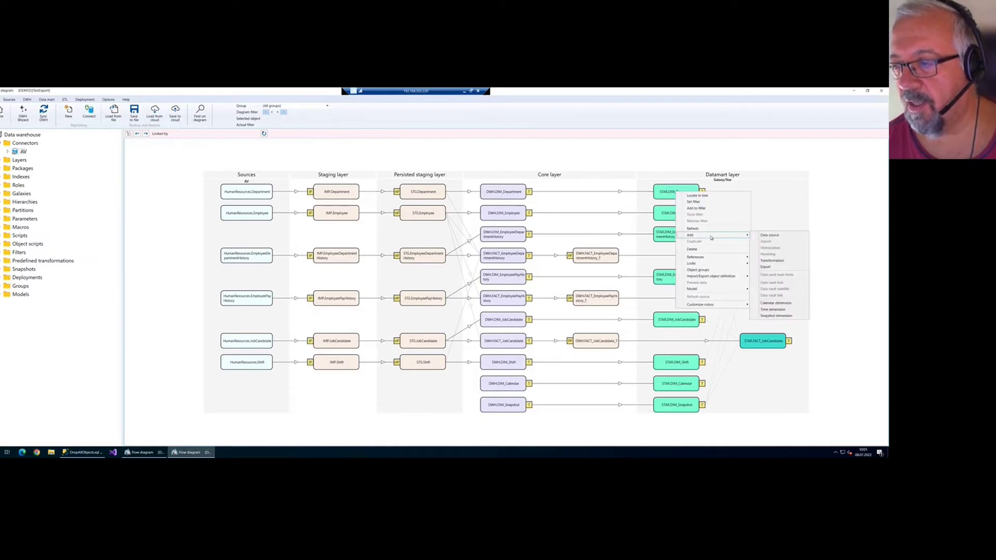
pyautogui.click(692, 228)
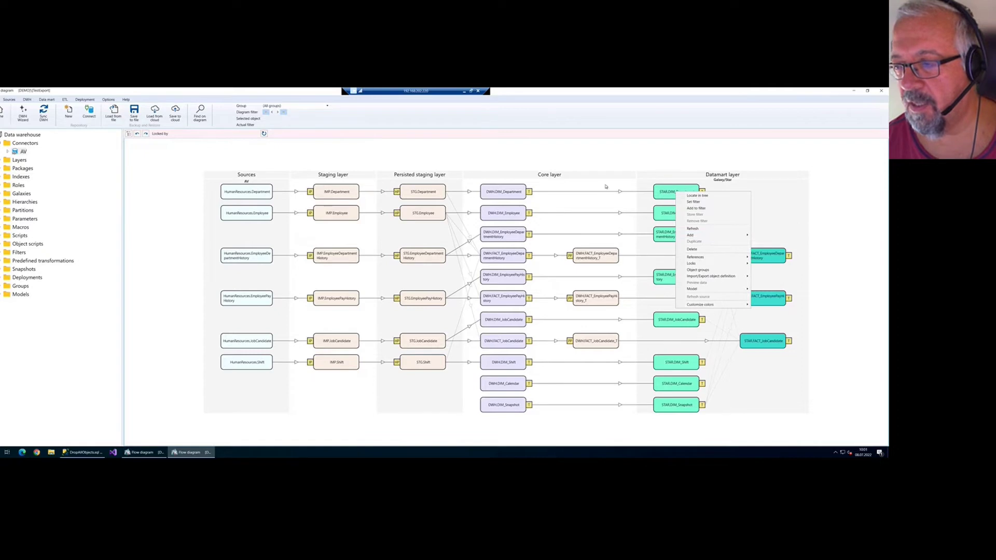
# - Add a connector named CSV of connector type CSV, save it with its default format settings and return to the flow diagram
pyautogui.click(25, 144)
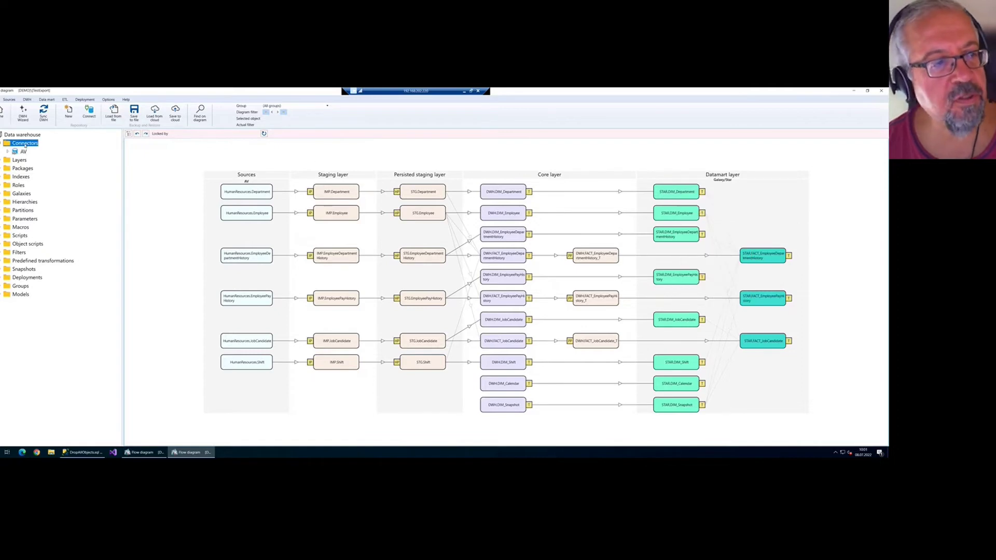
pyautogui.rightClick(29, 145)
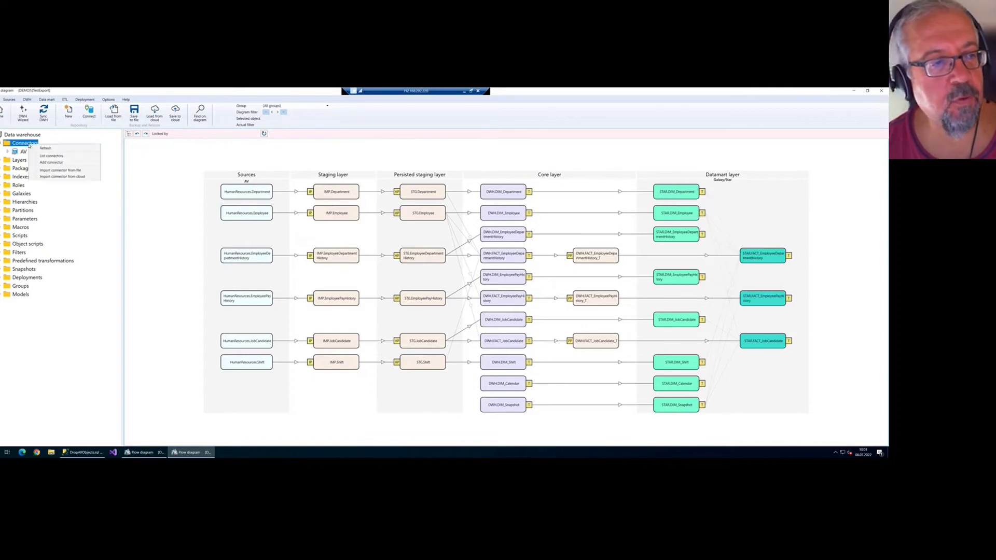
pyautogui.click(51, 163)
pyautogui.write('CSV')
pyautogui.click(259, 174)
pyautogui.click(267, 201)
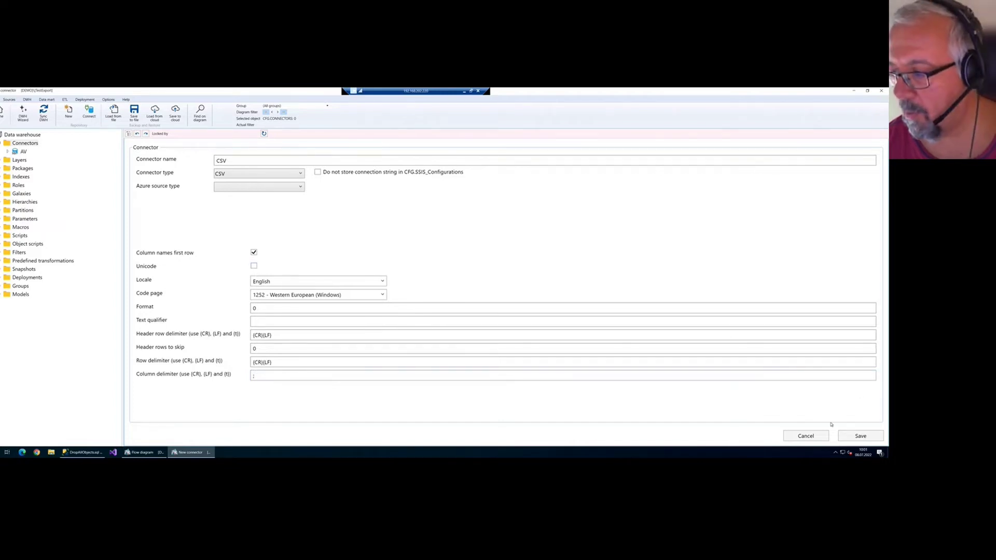
pyautogui.click(845, 434)
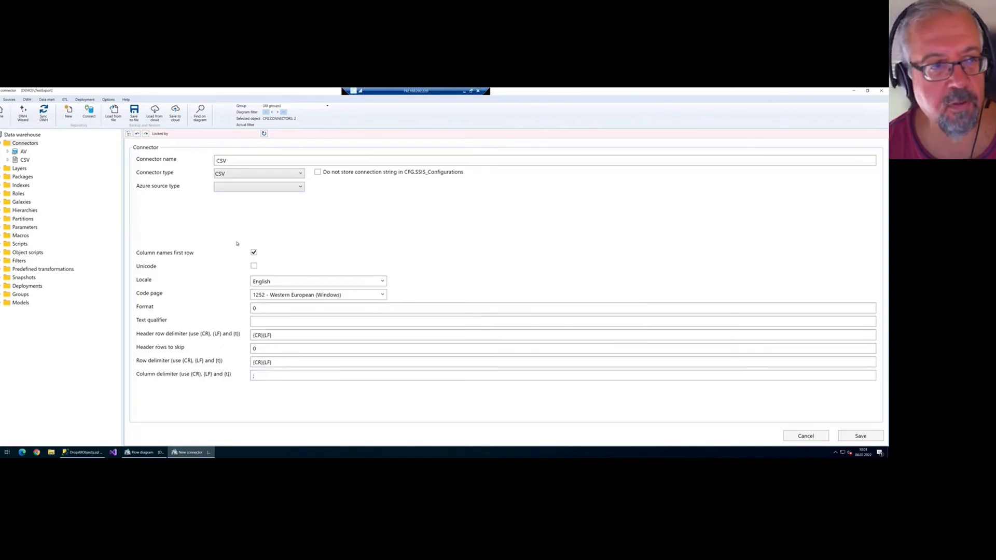
pyautogui.click(2, 112)
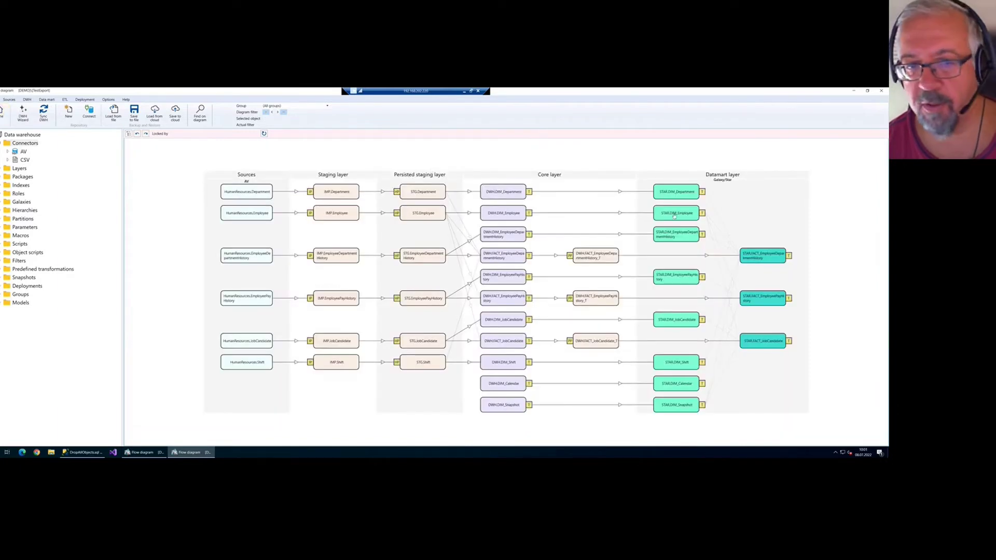
# - Add an export of STAR.DIM_Department through the CSV connector to the target Department, using the package EXP1
pyautogui.rightClick(693, 191)
pyautogui.moveTo(711, 238)
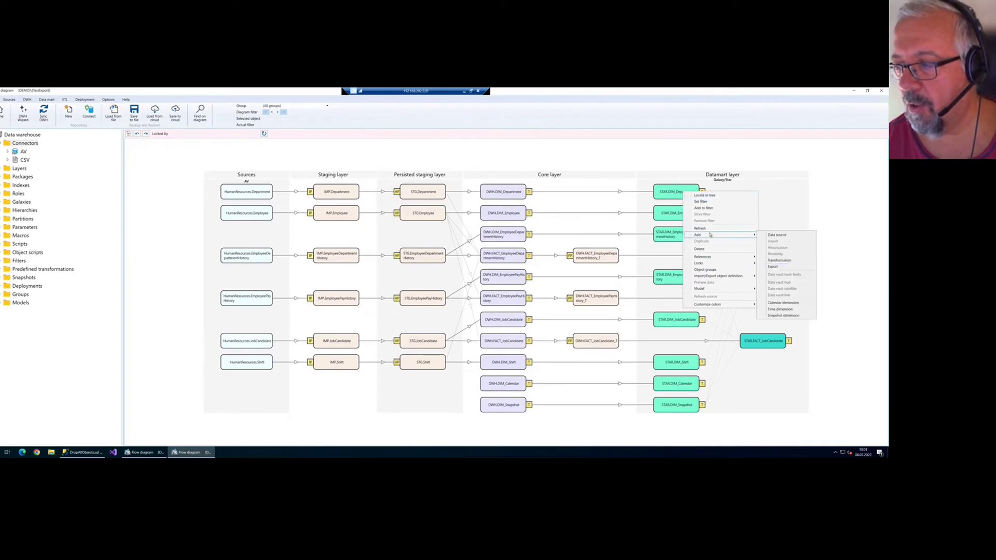
pyautogui.click(773, 266)
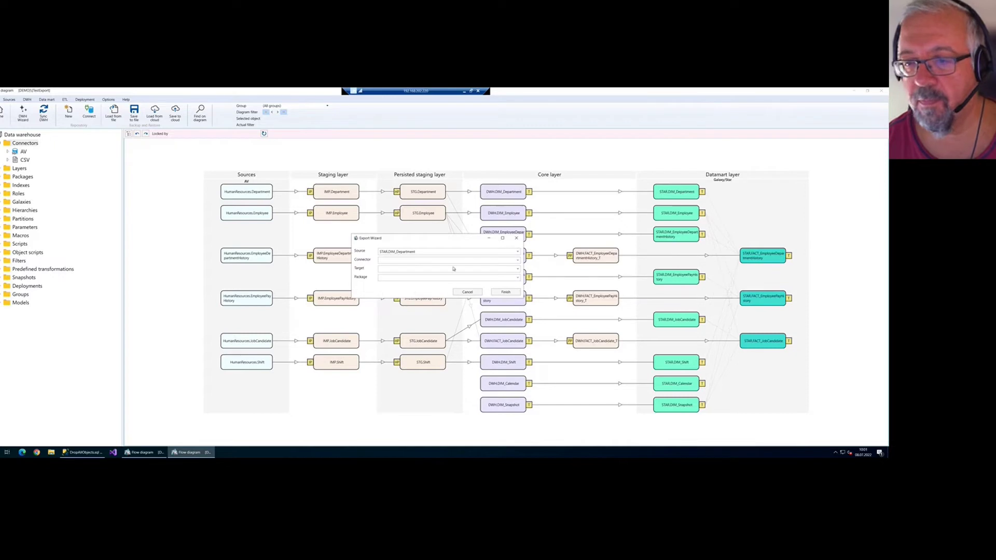
pyautogui.click(517, 259)
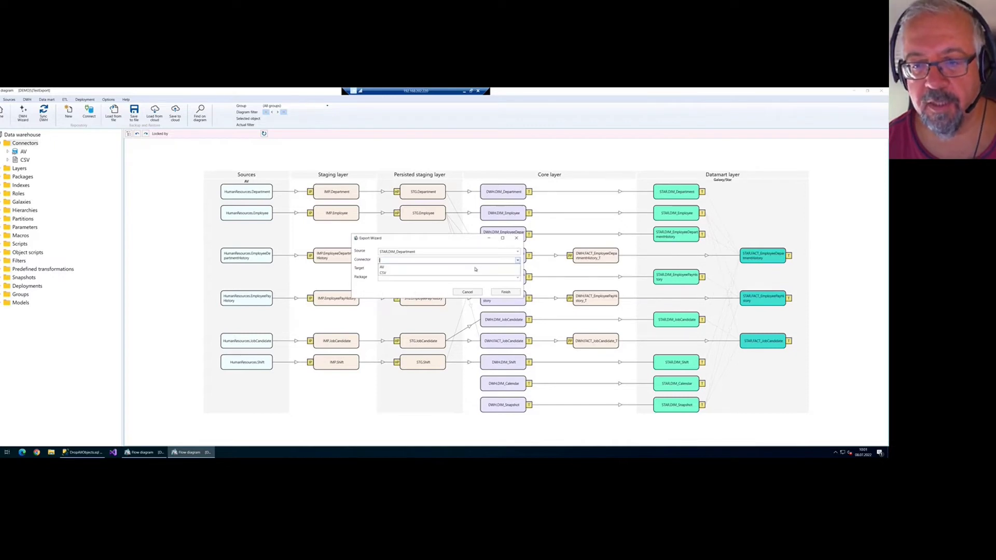
pyautogui.click(420, 274)
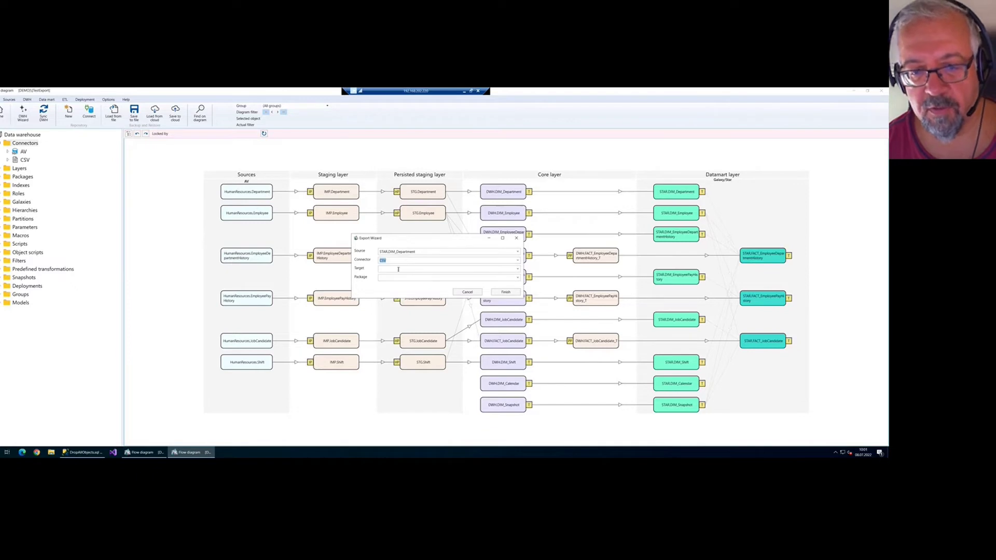
pyautogui.click(517, 269)
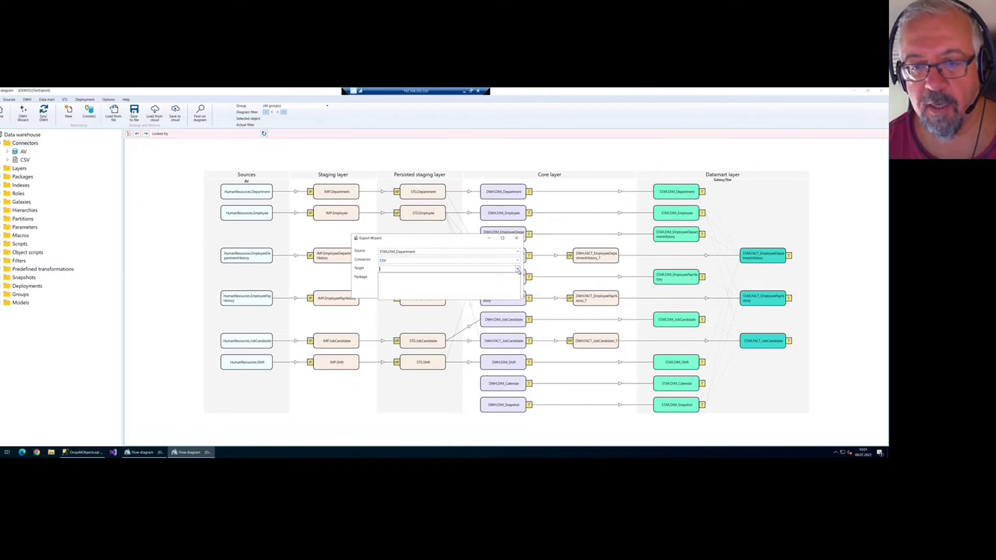
pyautogui.click(518, 270)
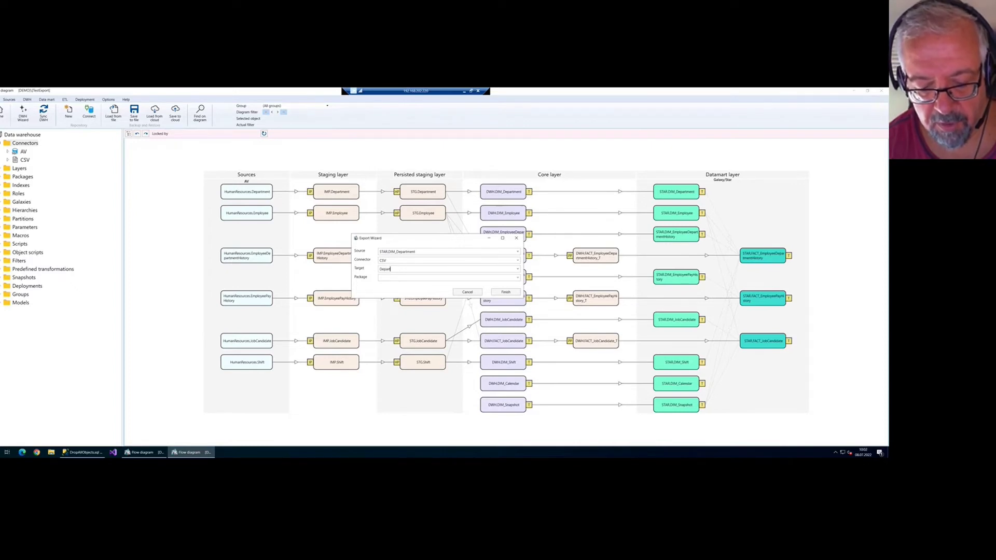
pyautogui.write('ment')
pyautogui.click(518, 279)
pyautogui.click(518, 279)
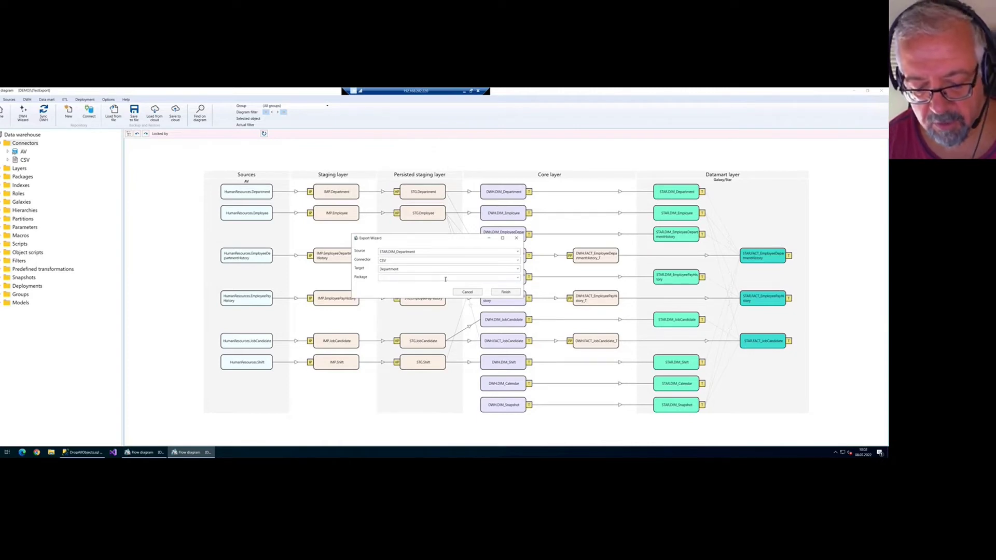
pyautogui.click(506, 292)
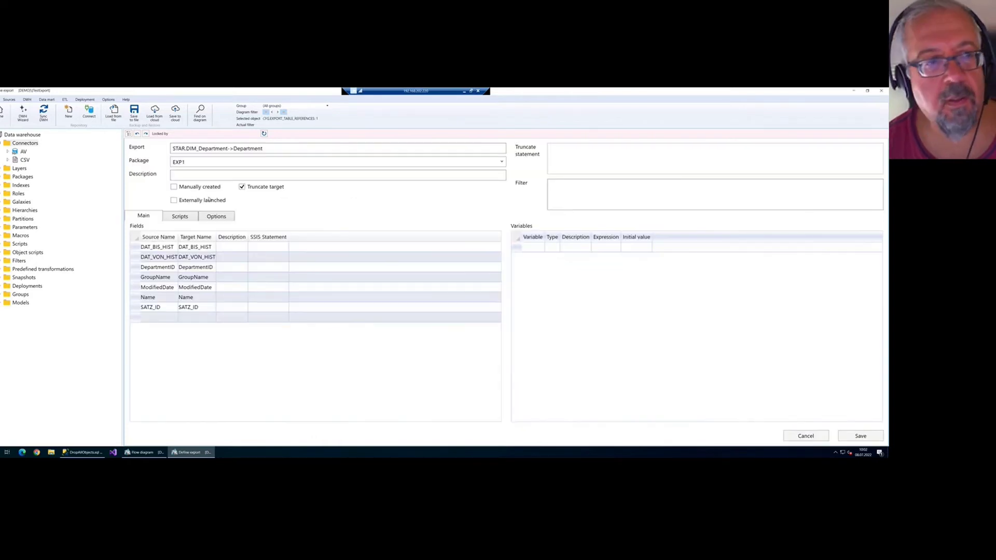
# - Synchronize the data warehouse with full synchronization, a full diagram refresh and all additional tasks, including the Department export
pyautogui.click(43, 111)
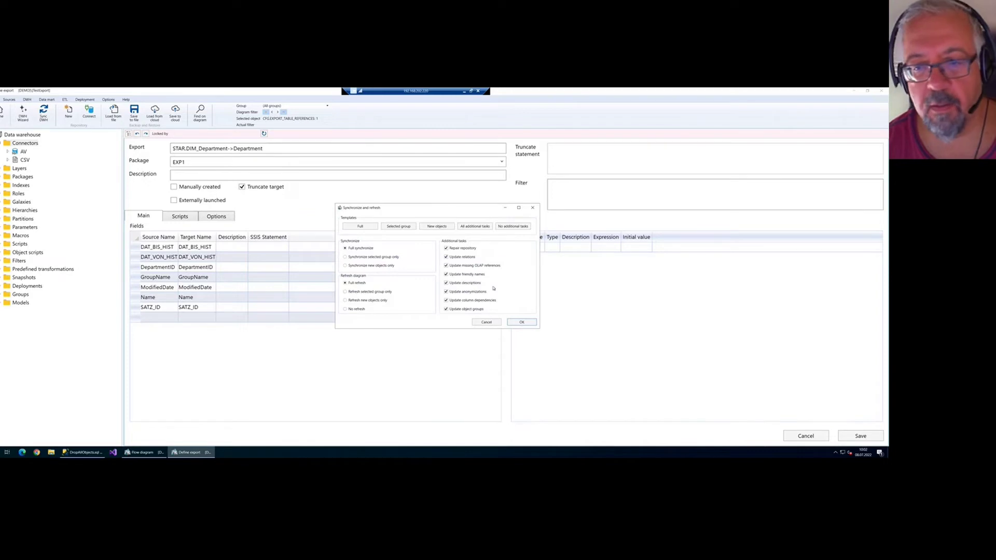
pyautogui.click(521, 322)
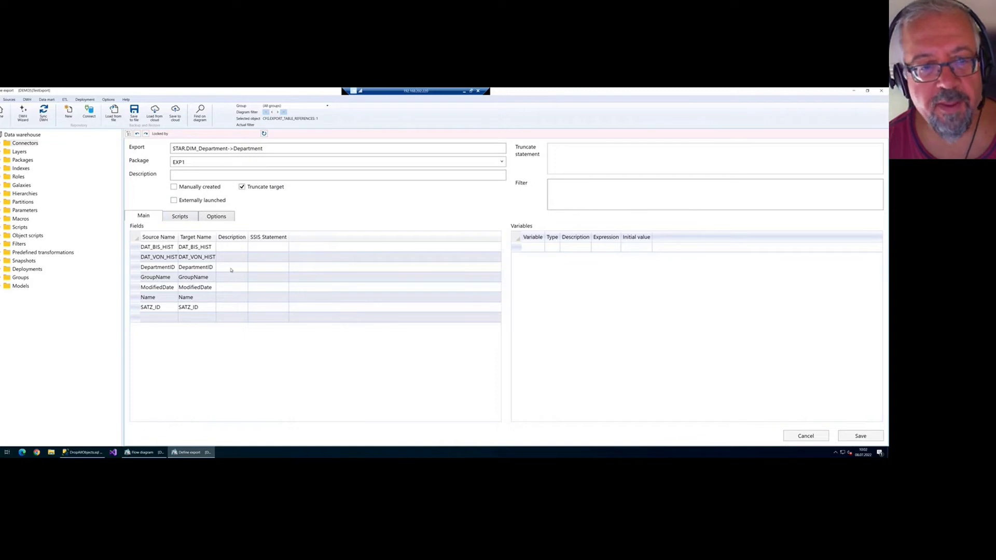
# - Examine the field mapping and filter of the Department export and return to the flow diagram without saving
pyautogui.click(153, 276)
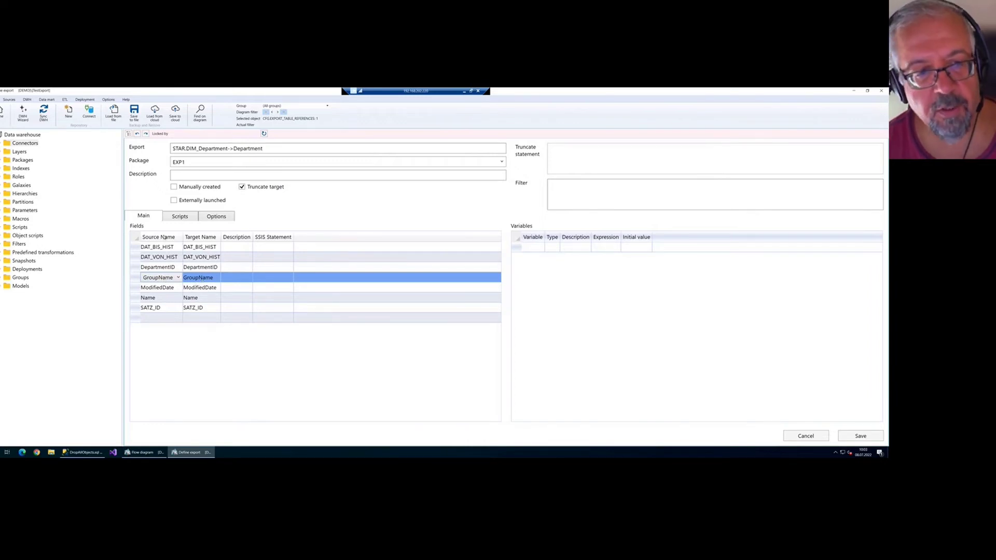
pyautogui.click(581, 190)
pyautogui.click(23, 111)
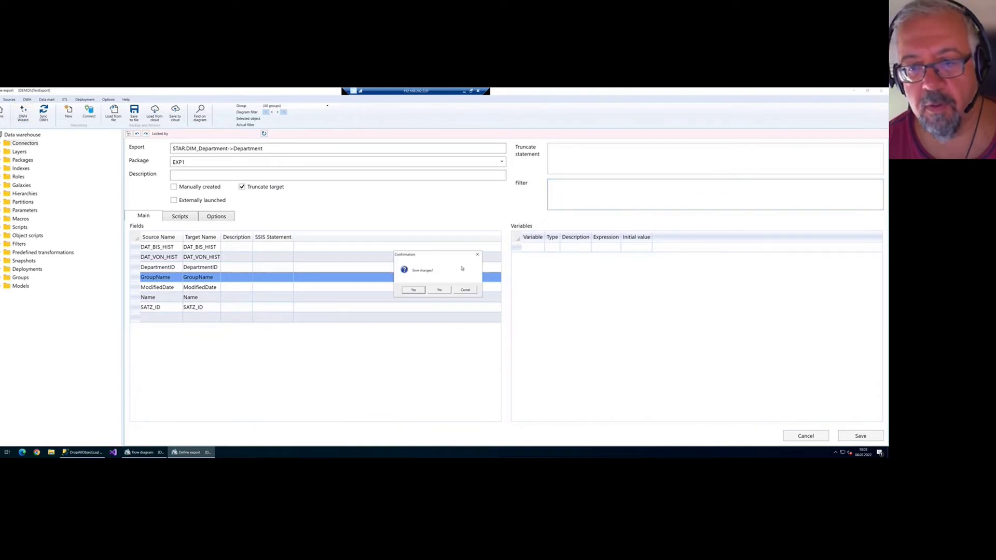
pyautogui.click(439, 289)
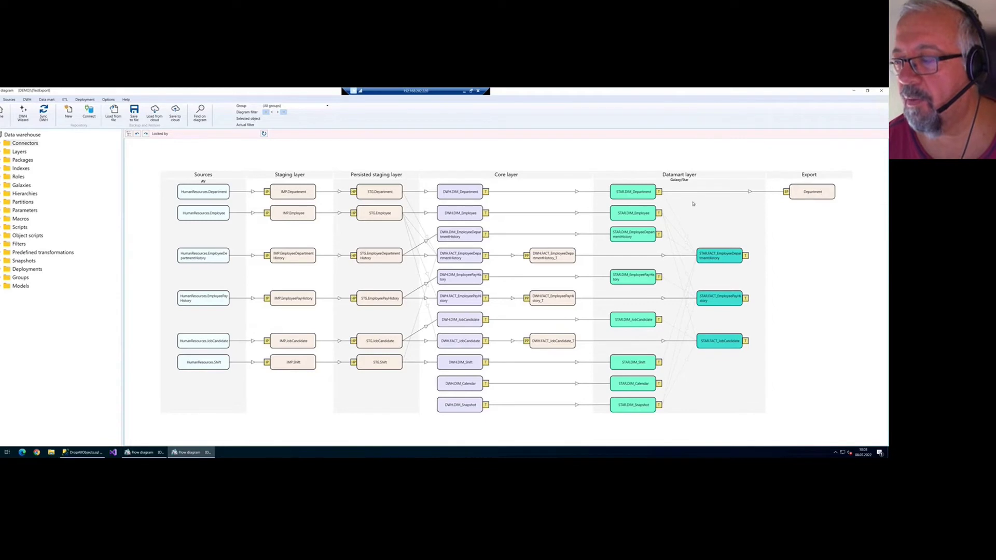
pyautogui.rightClick(637, 214)
pyautogui.moveTo(679, 258)
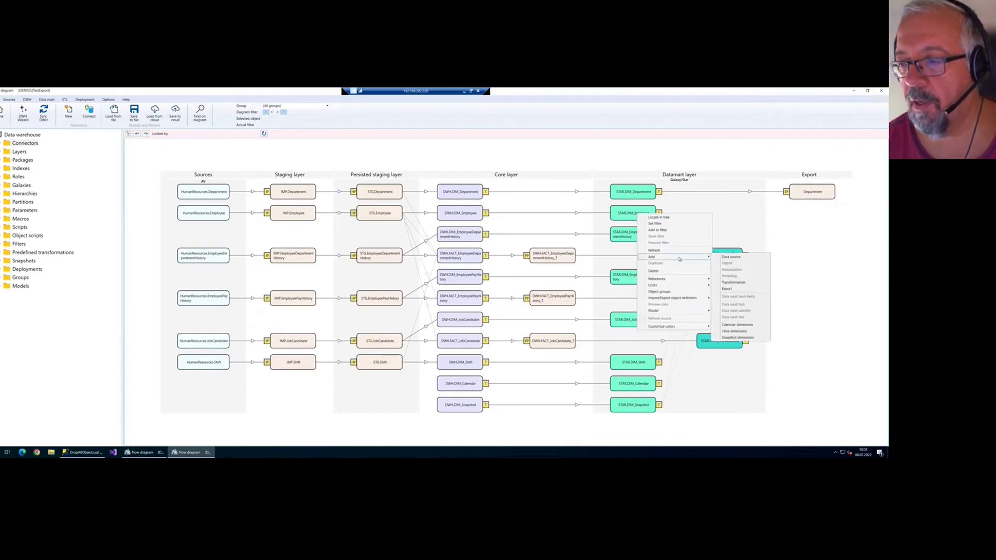
pyautogui.press('Escape')
pyautogui.press('Escape')
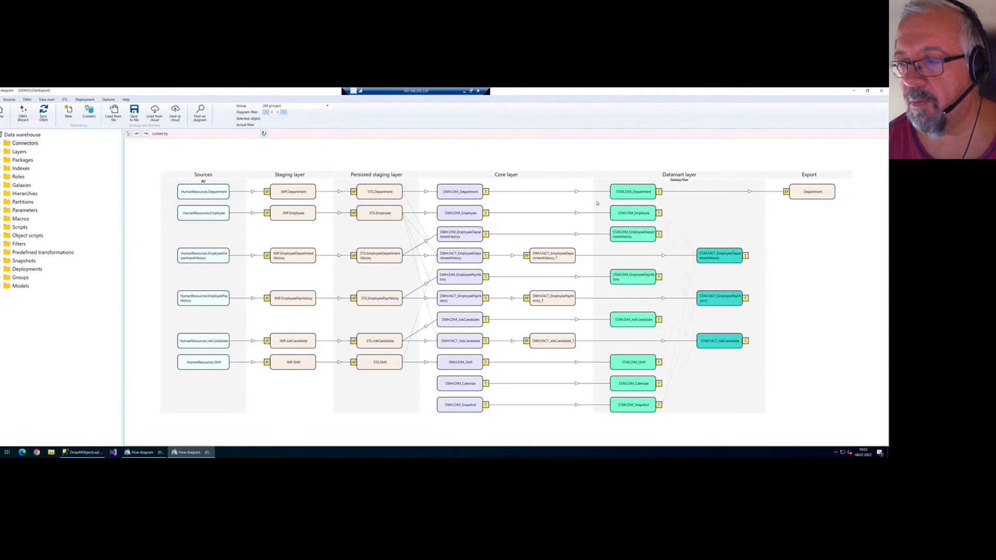
# - Add an export of STAR.DIM_Employee through the CSV connector to the target Employee, using the package EXP1
pyautogui.rightClick(632, 214)
pyautogui.moveTo(682, 258)
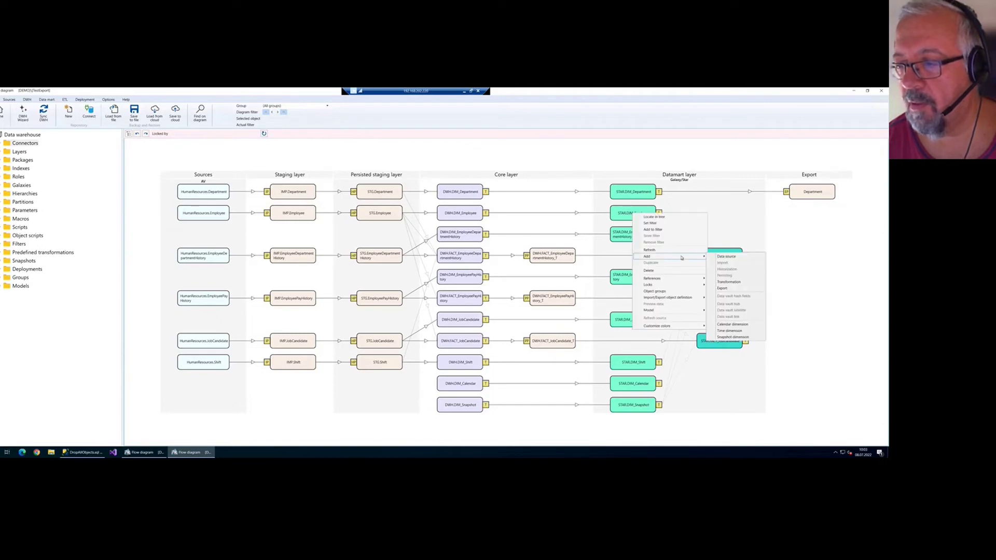
pyautogui.click(735, 288)
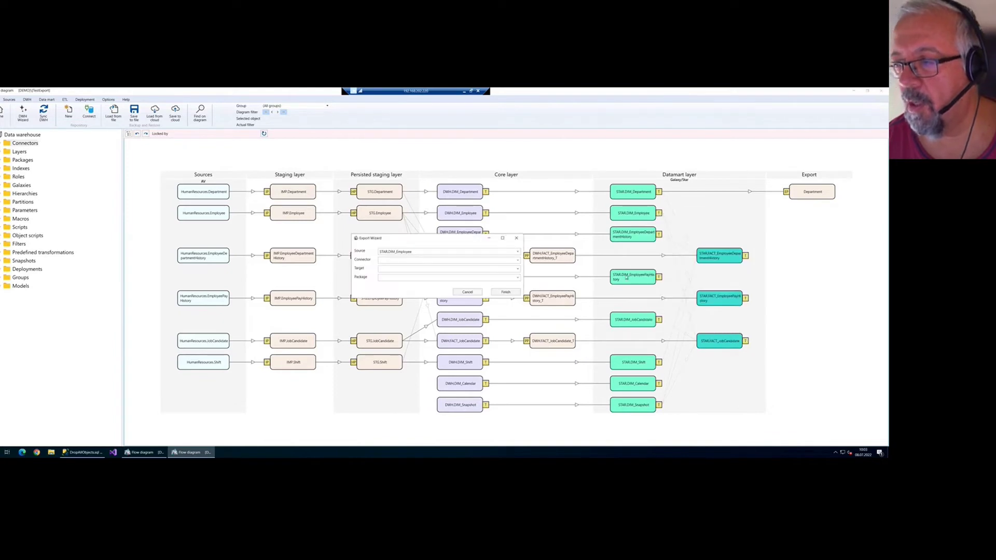
pyautogui.click(517, 260)
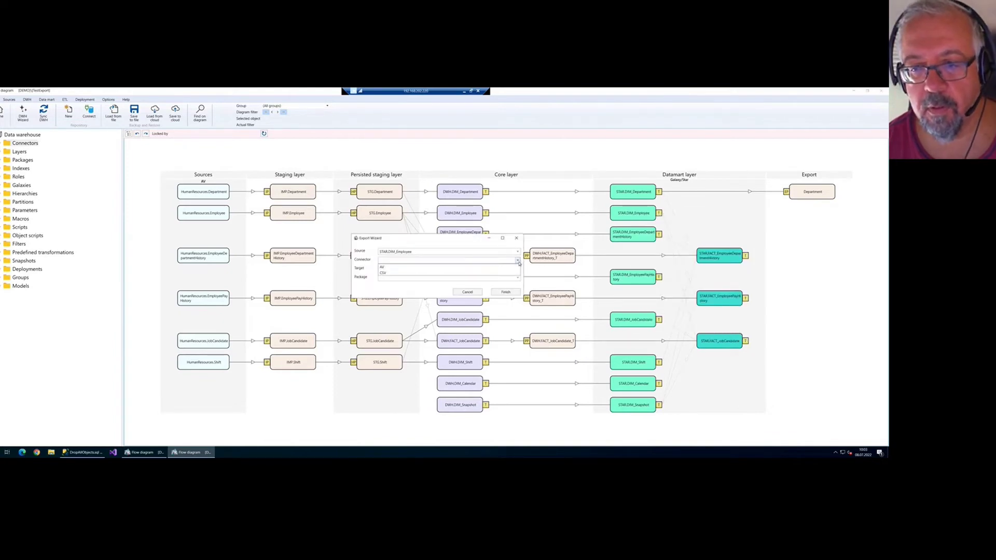
pyautogui.click(398, 269)
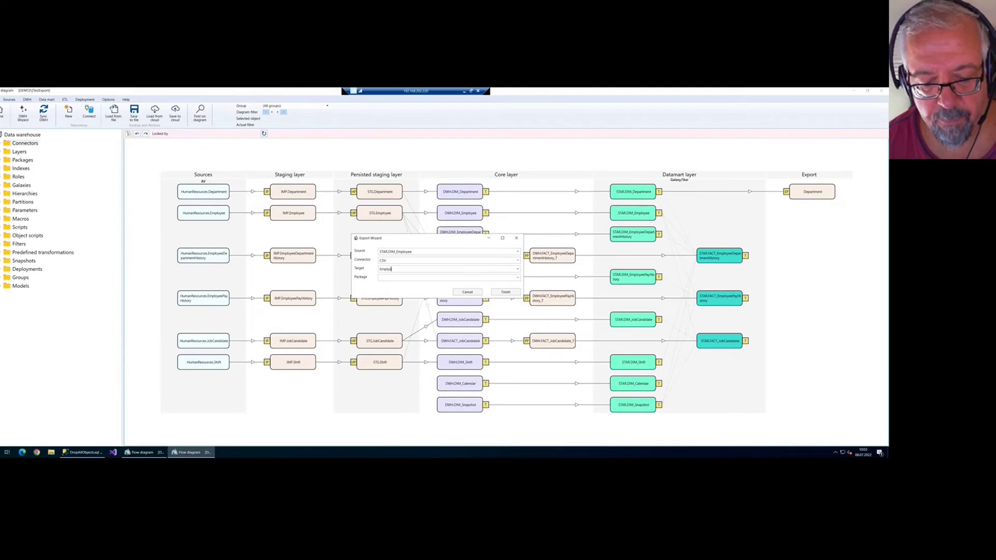
pyautogui.click(517, 277)
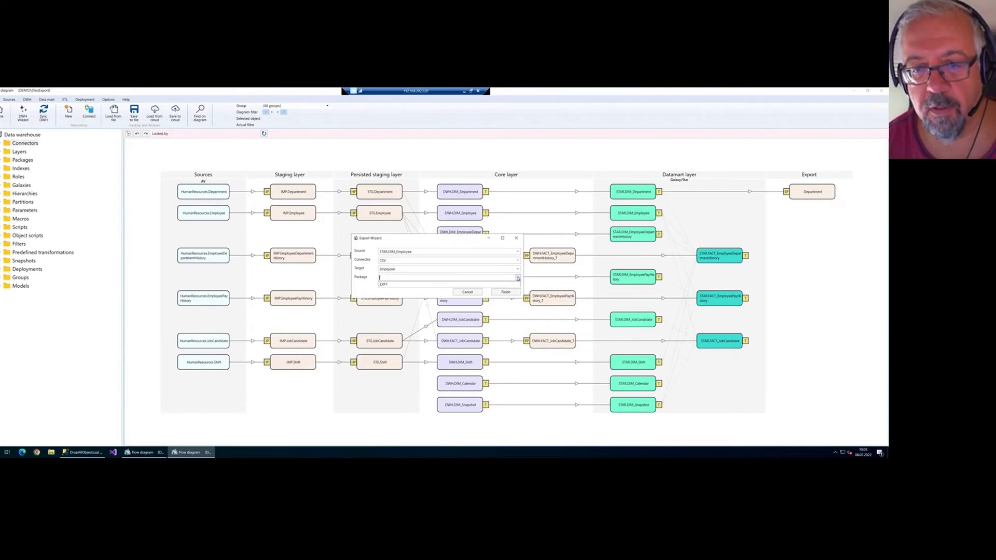
pyautogui.click(416, 286)
pyautogui.doubleClick(405, 270)
pyautogui.click(406, 270)
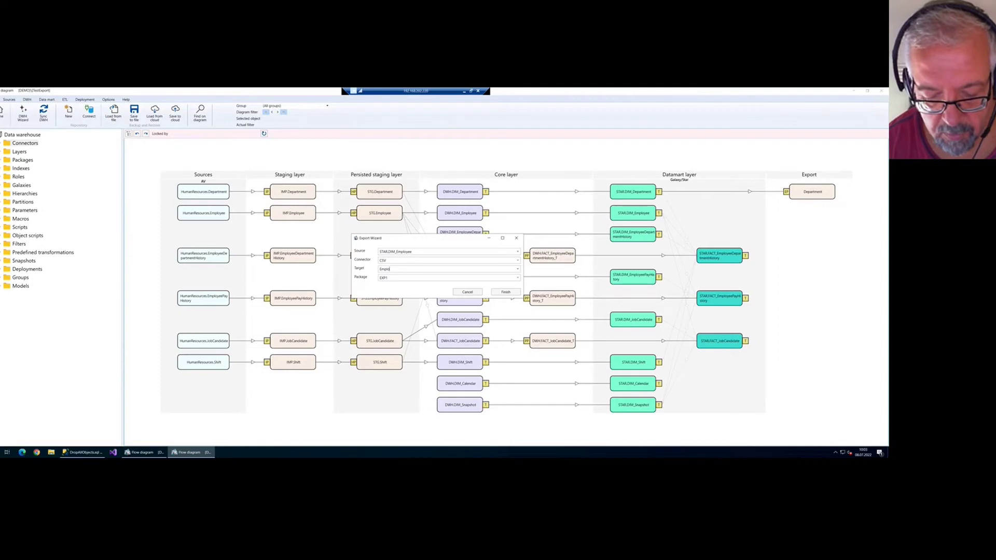
pyautogui.write('ee')
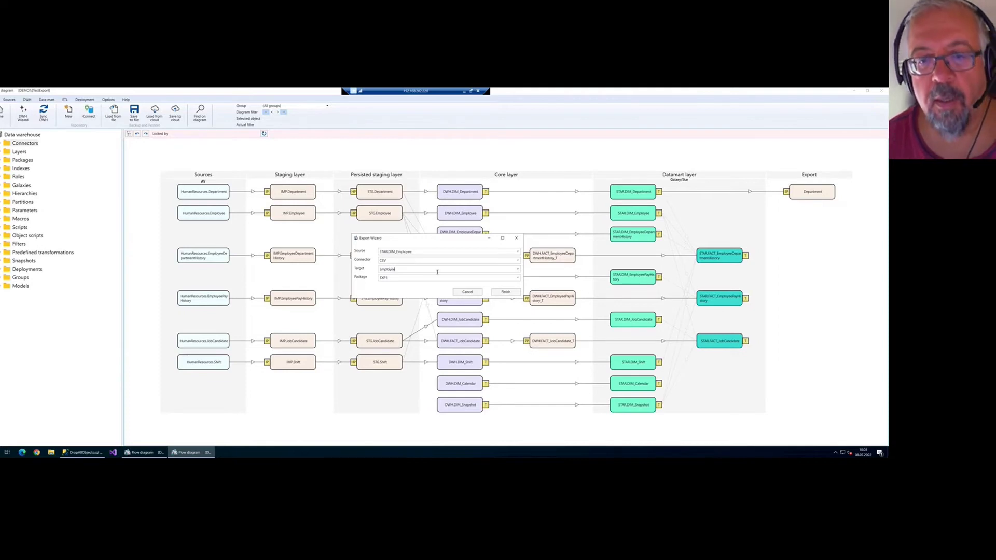
pyautogui.click(503, 293)
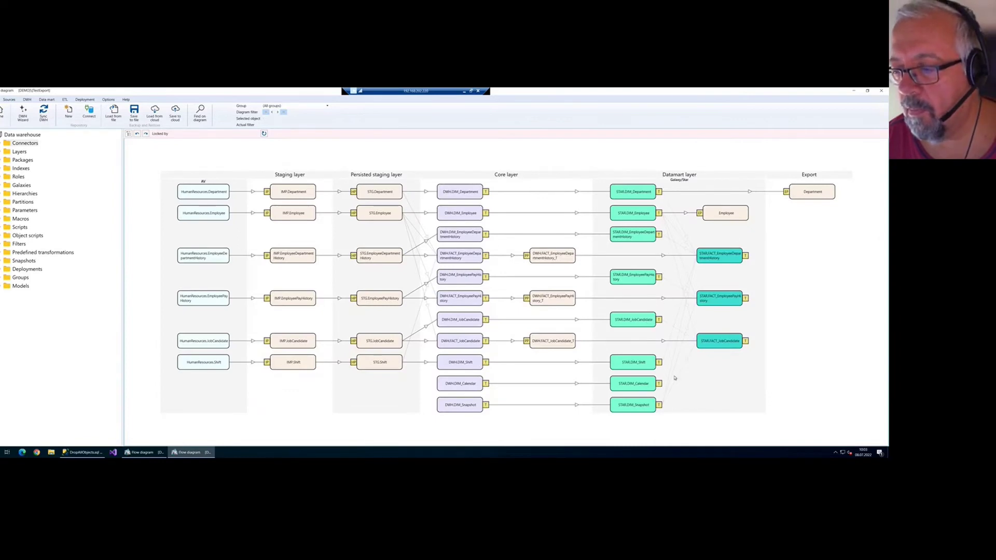
# - Add an export of STAR.DIM_Shift through the CSV connector to the target Shift, using the package EXP1
pyautogui.rightClick(639, 361)
pyautogui.moveTo(691, 289)
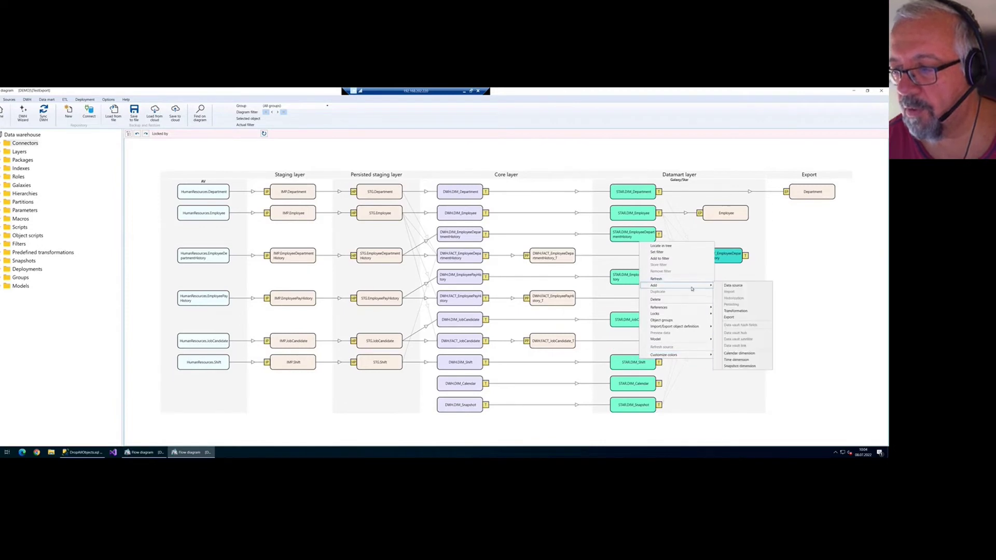
pyautogui.click(730, 317)
pyautogui.click(419, 260)
pyautogui.click(516, 260)
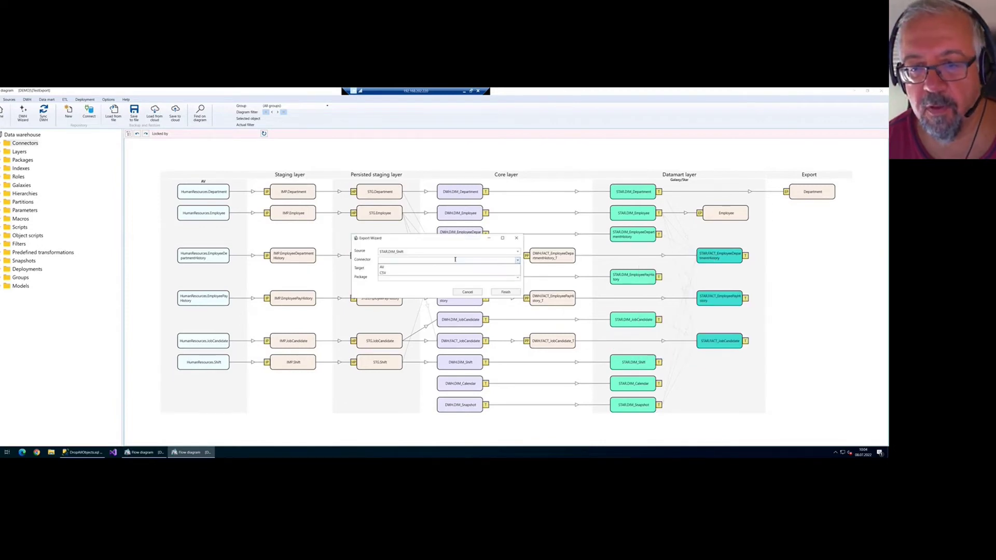
pyautogui.click(398, 273)
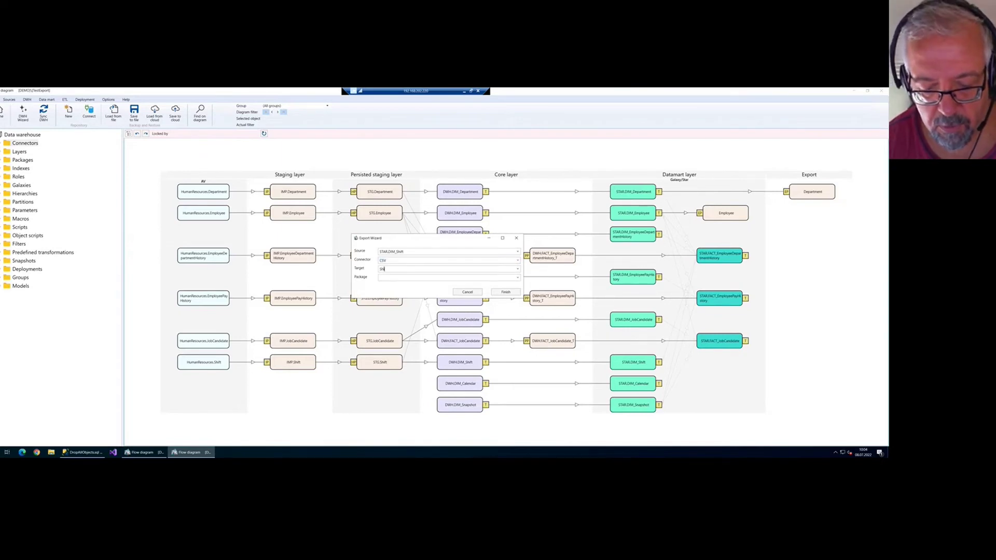
pyautogui.click(467, 278)
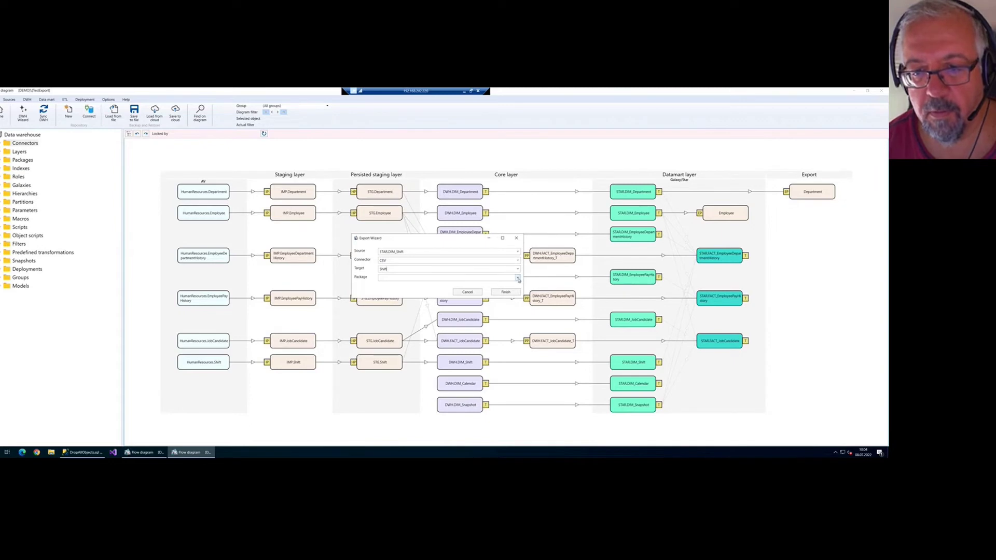
pyautogui.click(446, 286)
pyautogui.click(510, 293)
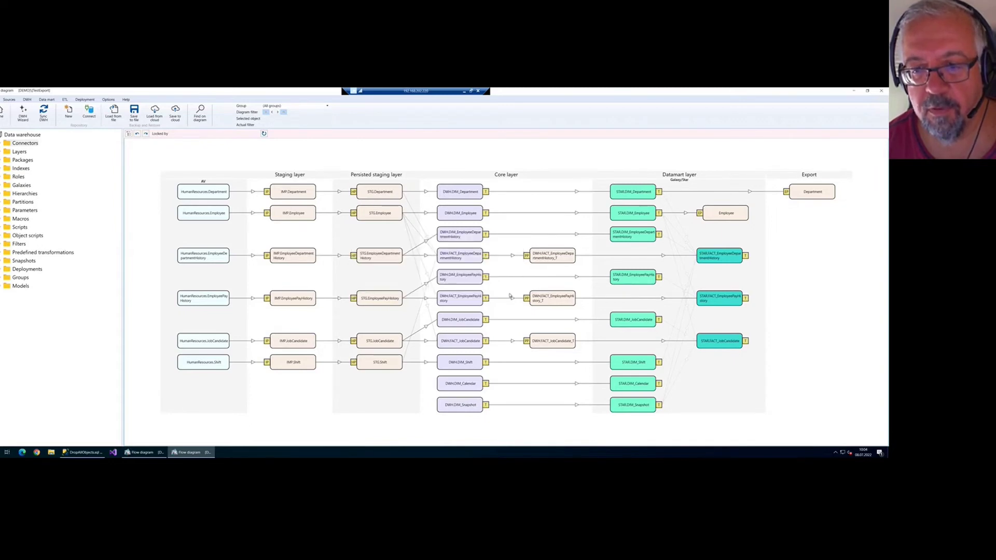
# - Synchronize the data warehouse and fully refresh the diagram with all additional tasks to include the Employee and Shift exports
pyautogui.click(44, 112)
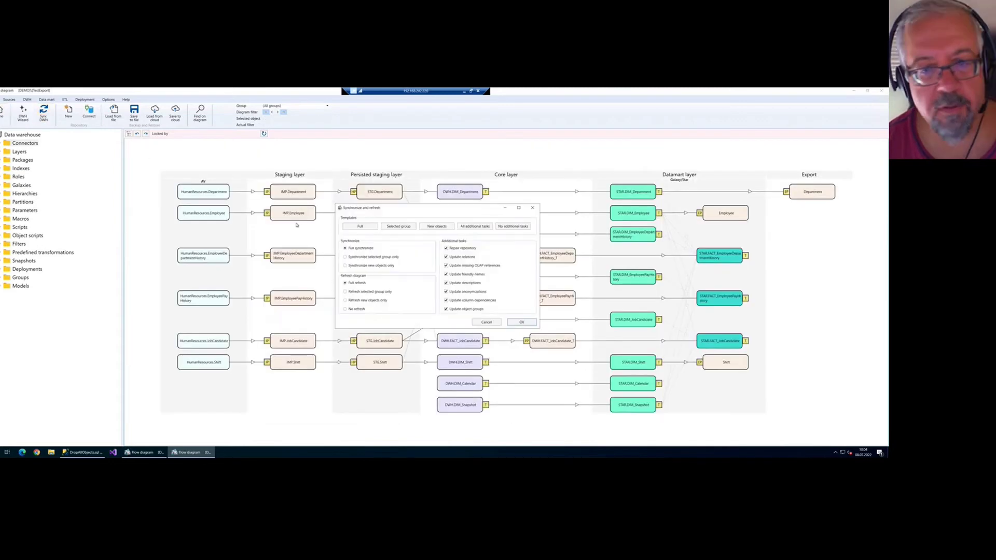
pyautogui.click(522, 322)
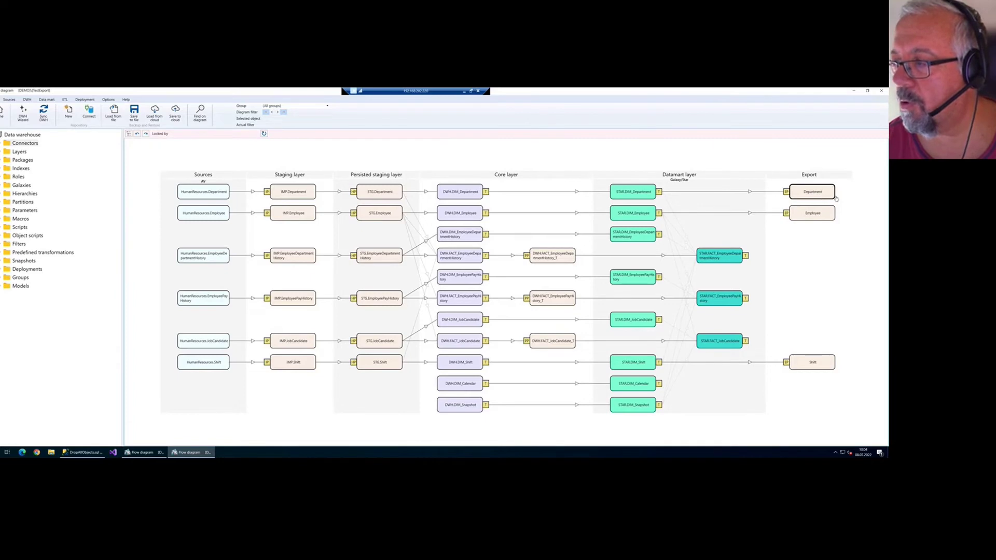
# - Open the Department export's source definition and create a folder named Export on the C: drive
pyautogui.doubleClick(816, 195)
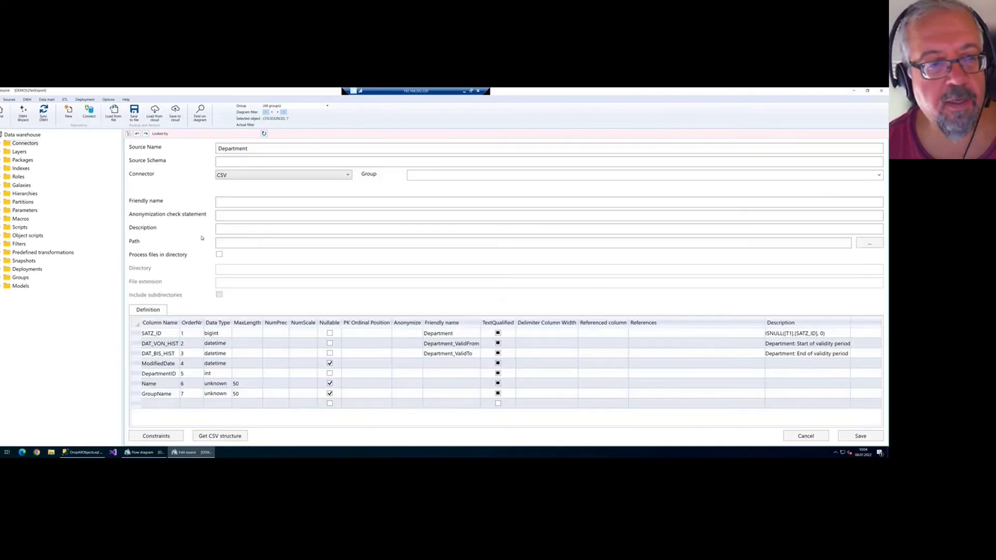
pyautogui.doubleClick(256, 149)
pyautogui.click(241, 244)
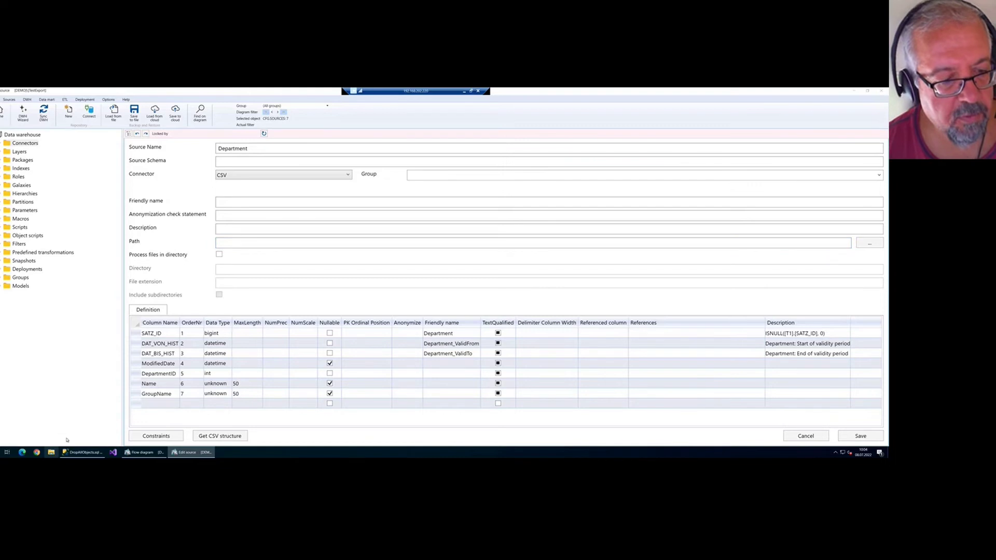
pyautogui.click(50, 452)
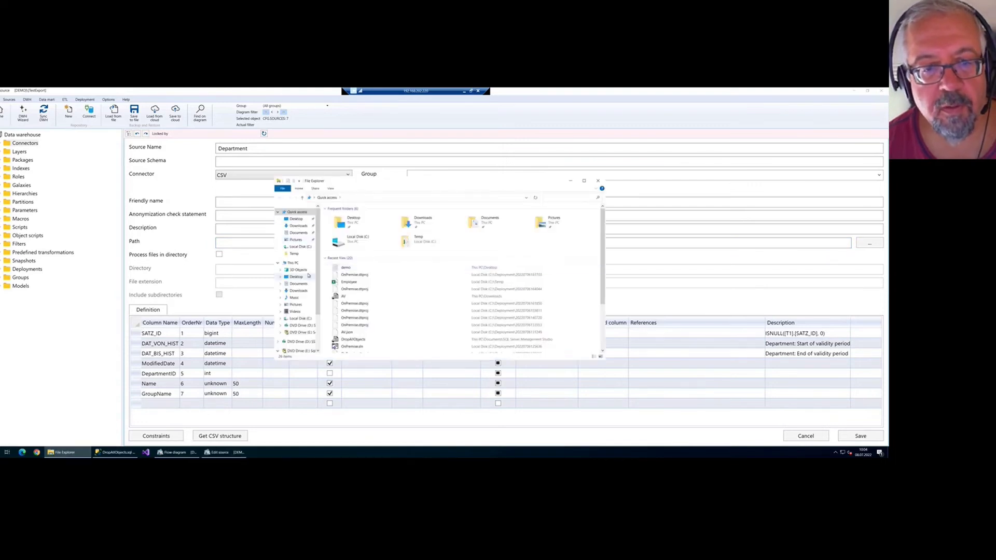
pyautogui.click(306, 319)
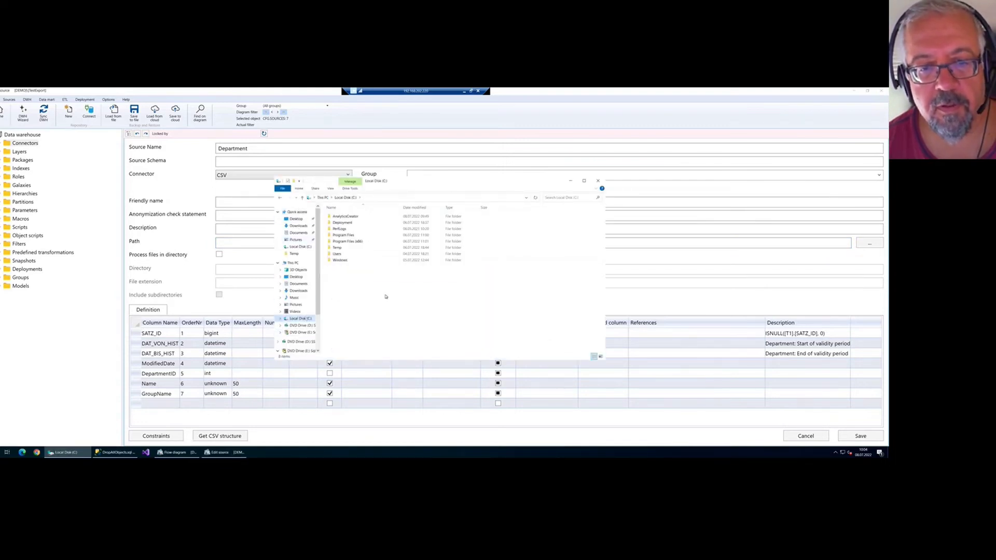
pyautogui.rightClick(345, 279)
pyautogui.moveTo(359, 347)
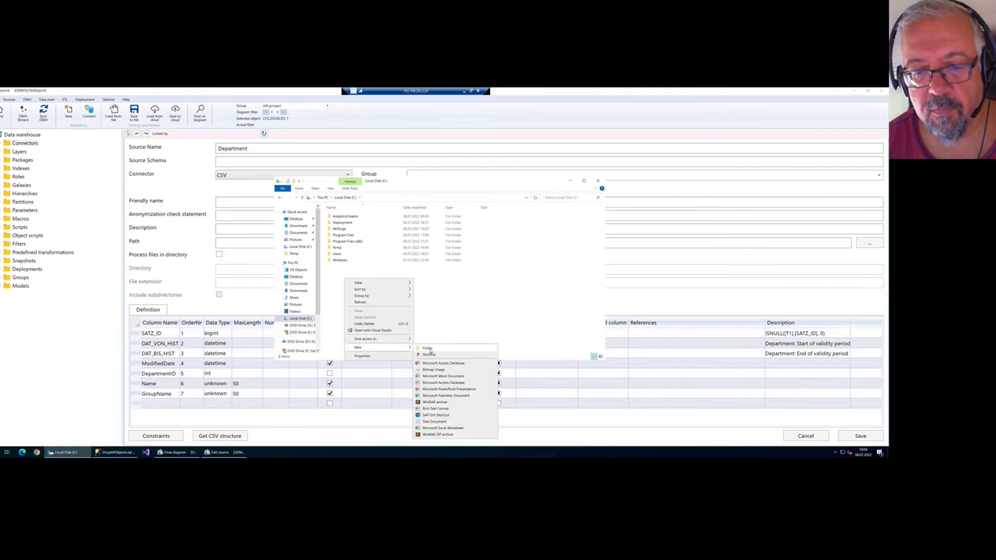
pyautogui.click(424, 348)
pyautogui.write('Export')
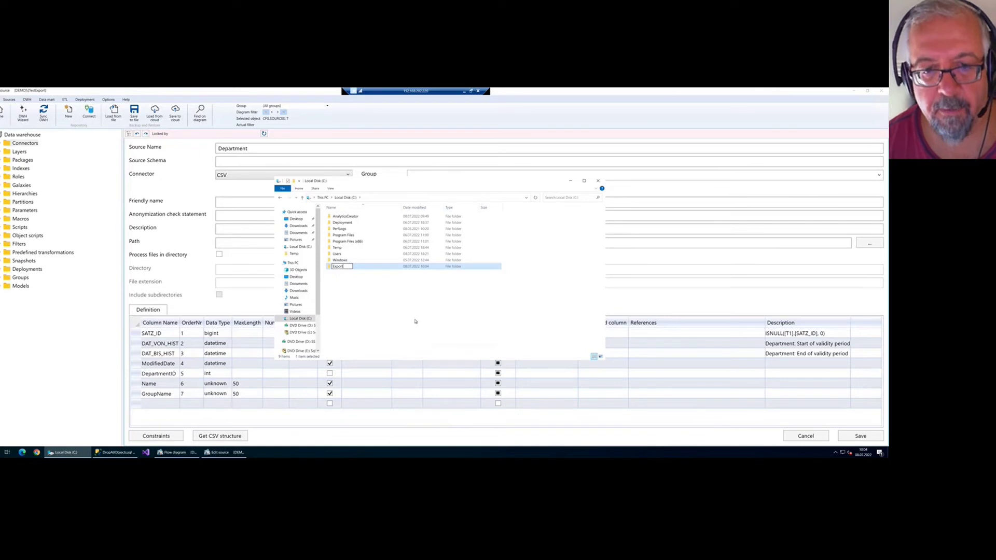
pyautogui.press('Return')
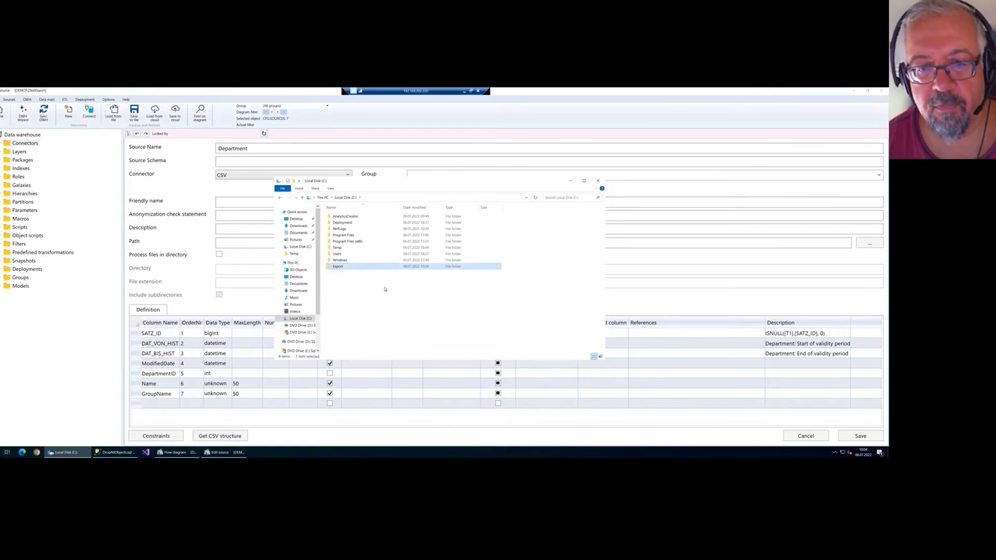
# - Copy the new Export folder's path and set the Department source's path to C:\Export\Department.csv
pyautogui.doubleClick(378, 266)
pyautogui.click(385, 197)
pyautogui.hotkey('ctrl', 'c')
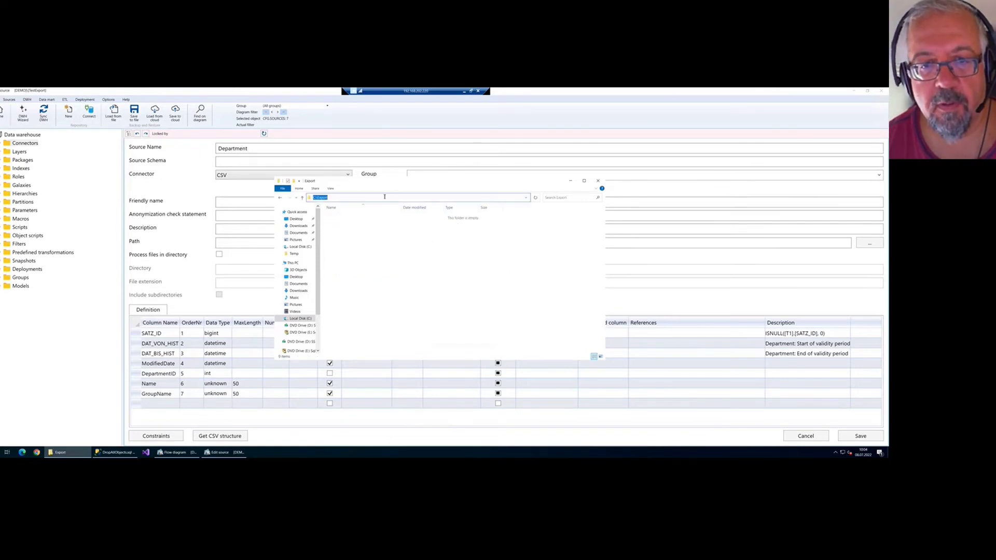
pyautogui.click(248, 271)
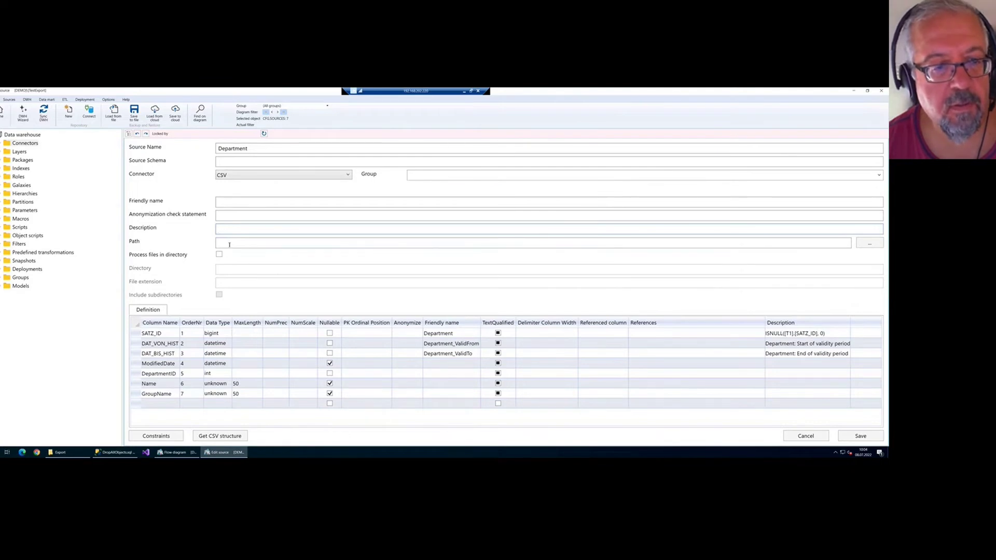
pyautogui.hotkey('ctrl', 'v')
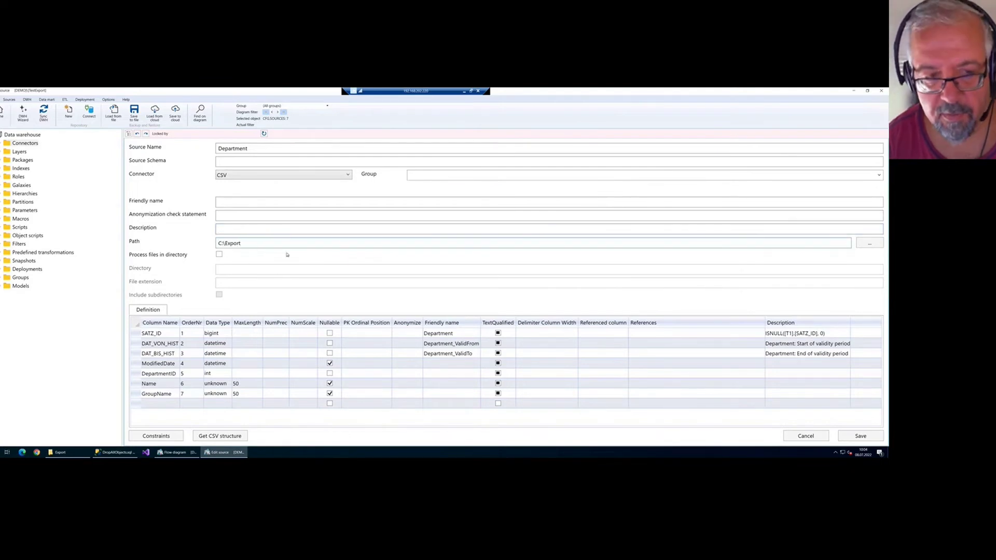
pyautogui.write('\\Department.cs')
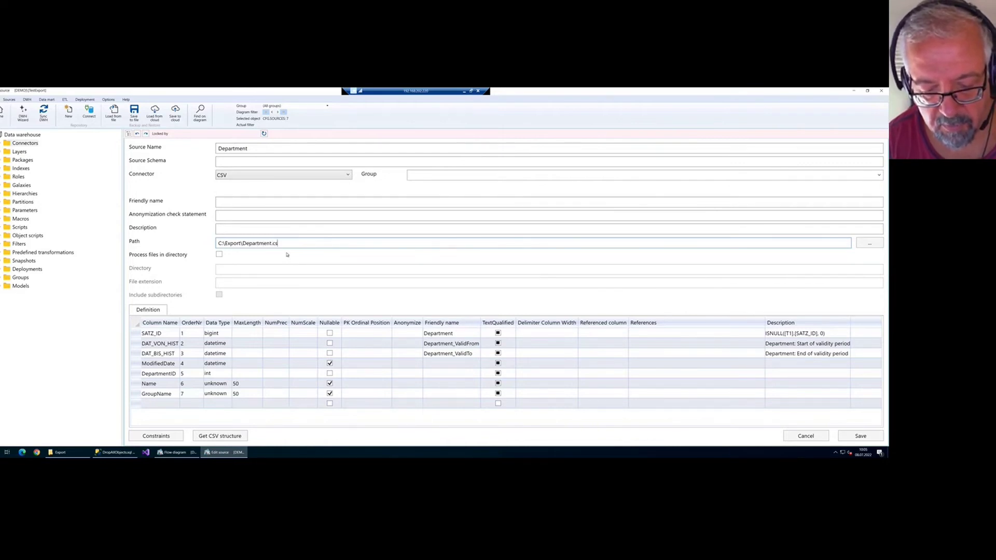
pyautogui.write('v')
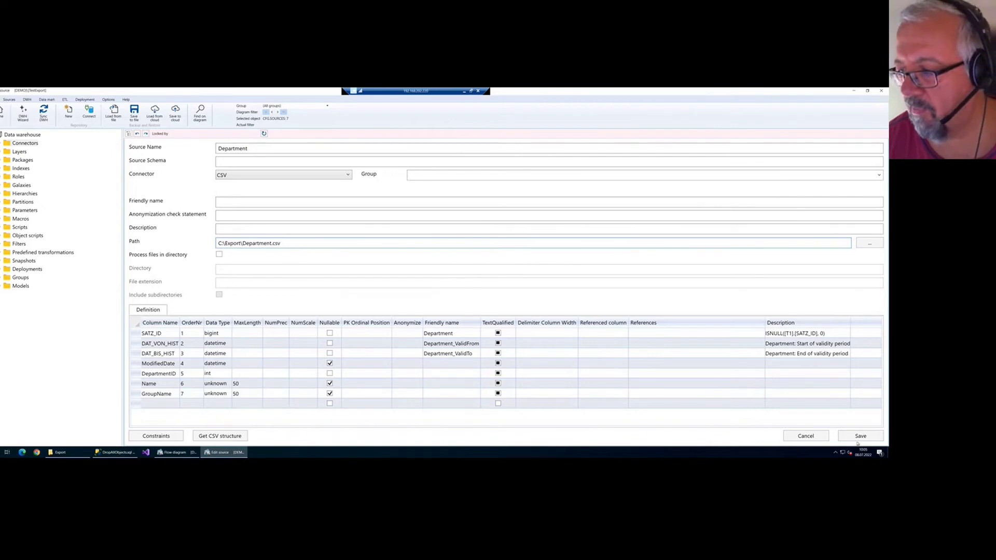
# - Copy the folder part C:\Export\ of the Department path and save the source definition
pyautogui.moveTo(281, 243); pyautogui.dragTo(213, 238)
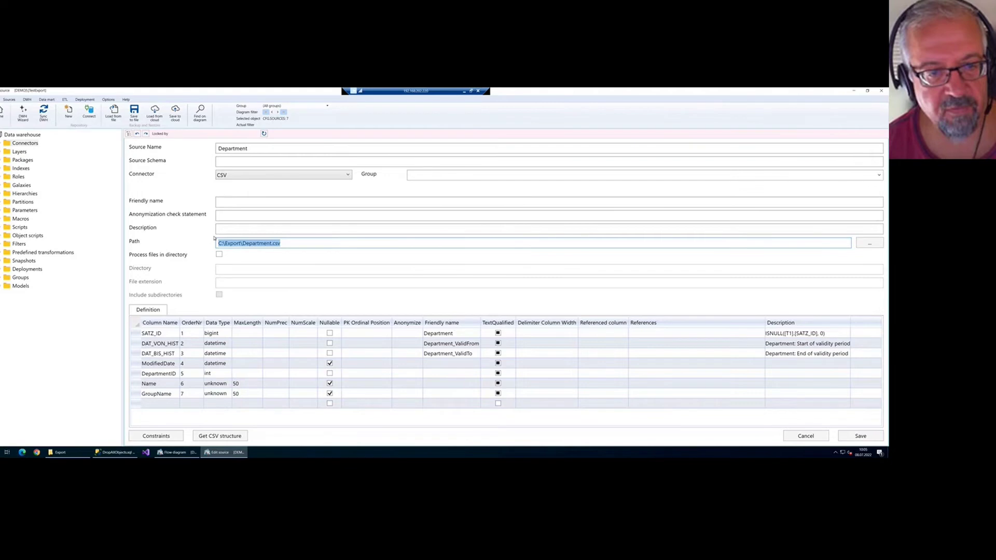
pyautogui.click(242, 243)
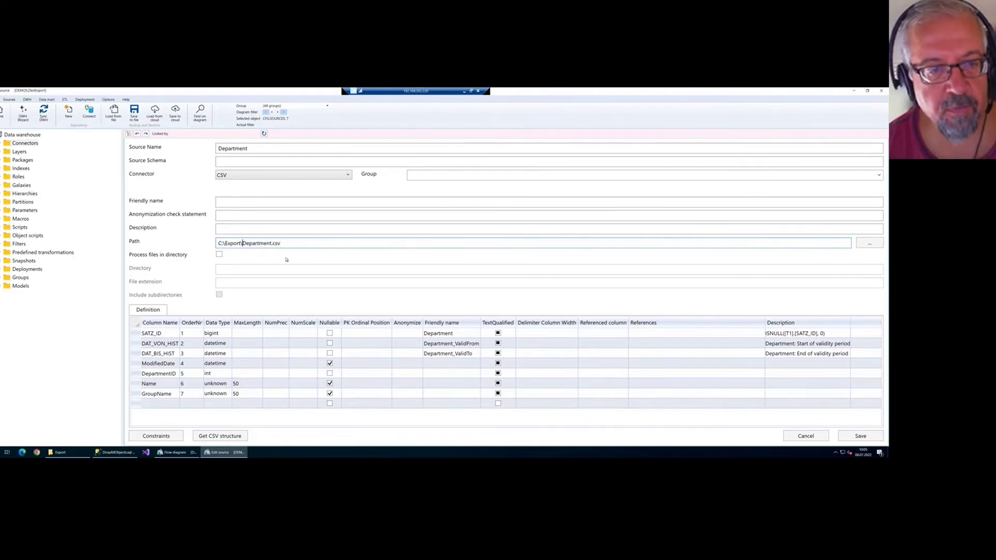
pyautogui.moveTo(243, 244); pyautogui.dragTo(218, 243)
pyautogui.hotkey('ctrl', 'c')
pyautogui.click(874, 431)
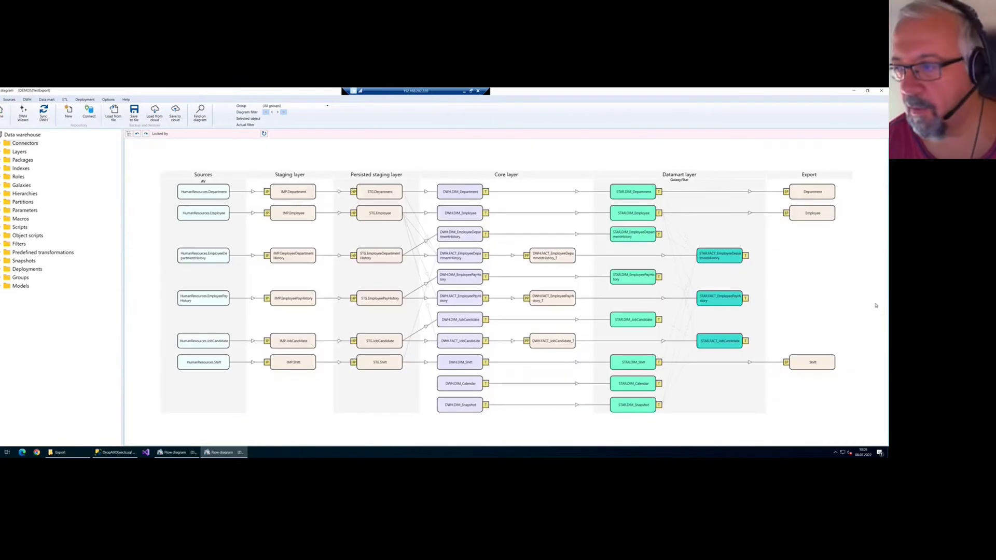
# - Set the path of the Employee export's source to C:\Export\Employee.csv and save the definition
pyautogui.doubleClick(824, 215)
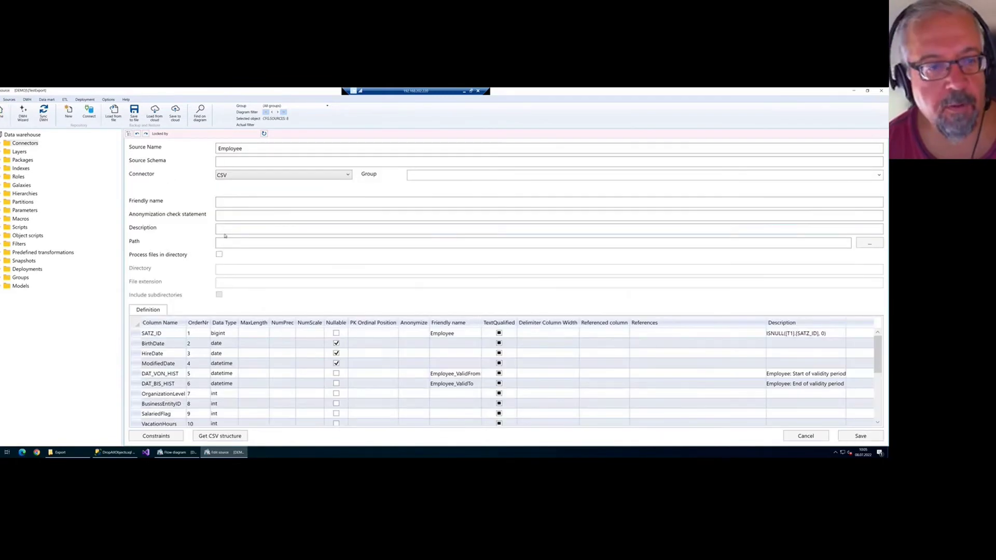
pyautogui.click(264, 243)
pyautogui.hotkey('ctrl', 'v')
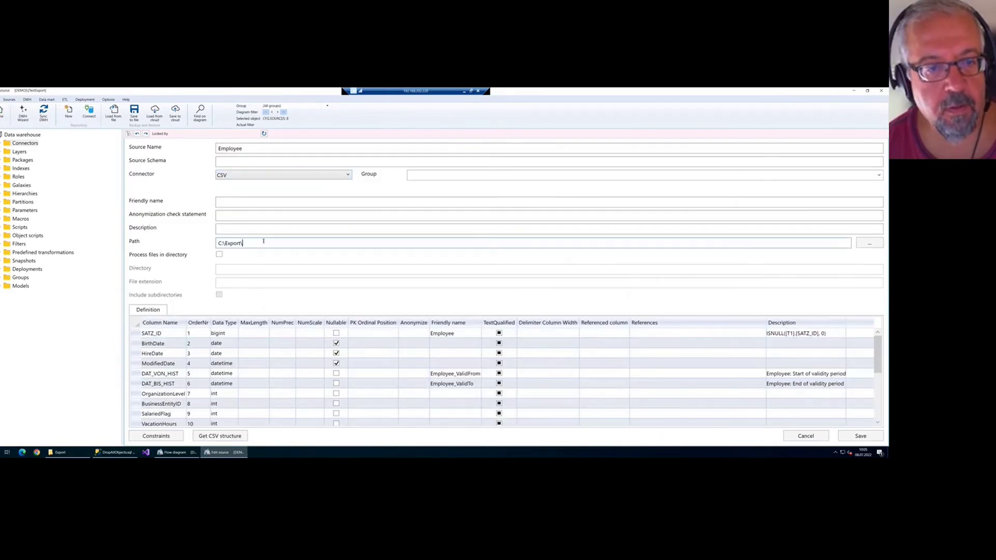
pyautogui.write('\\Emp')
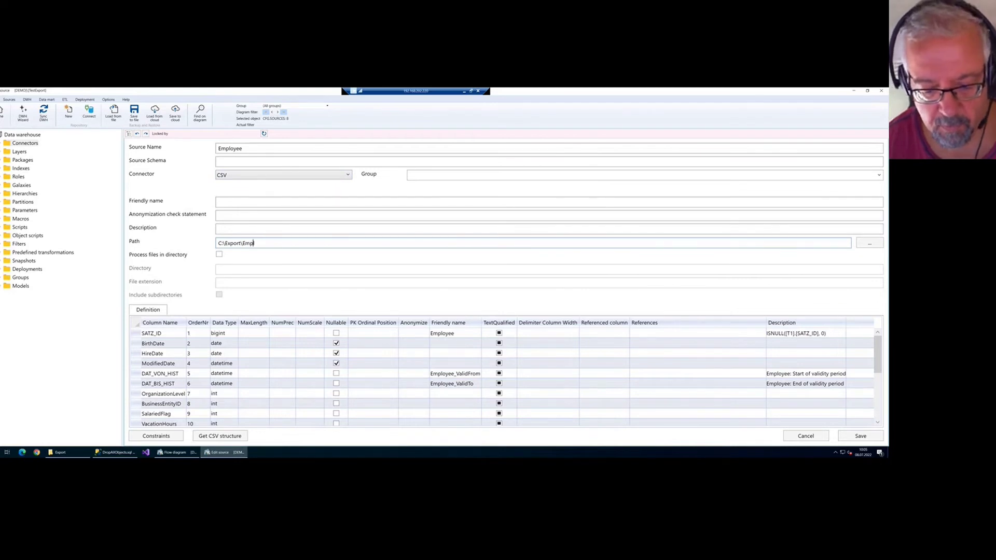
pyautogui.write('loyee')
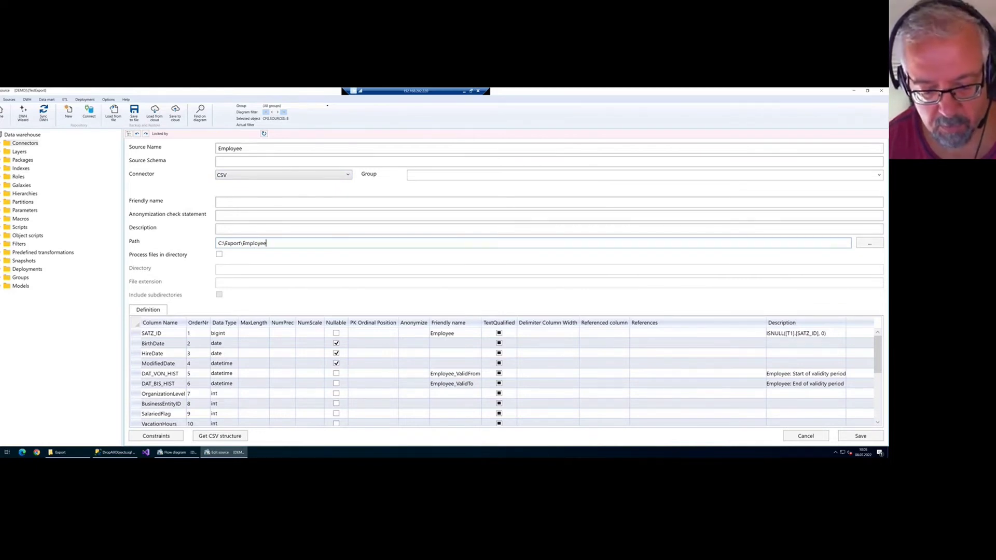
pyautogui.write('.csv')
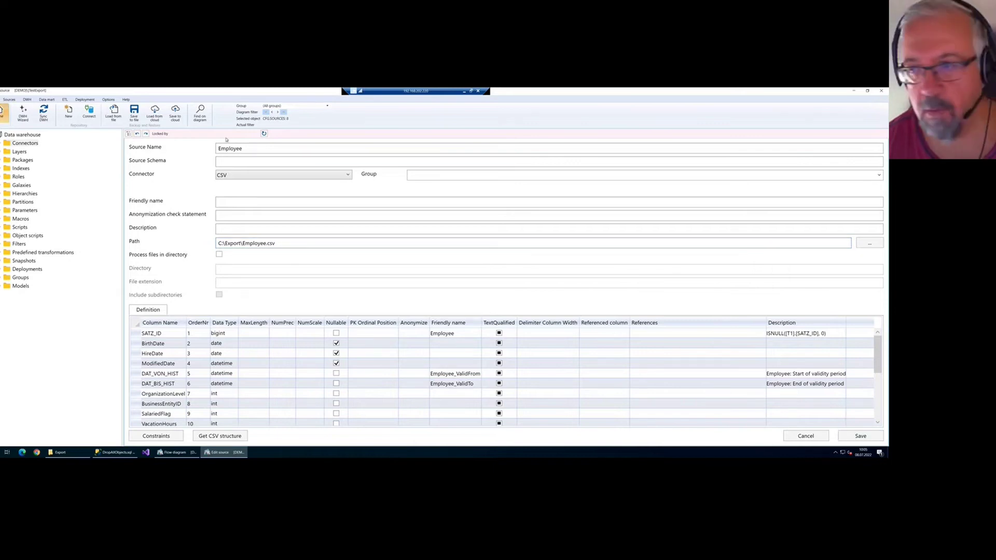
pyautogui.press('Return')
# - Check the Department source's path, and save the Shift export's source with the path C:\Export\Shift.csv
pyautogui.doubleClick(821, 198)
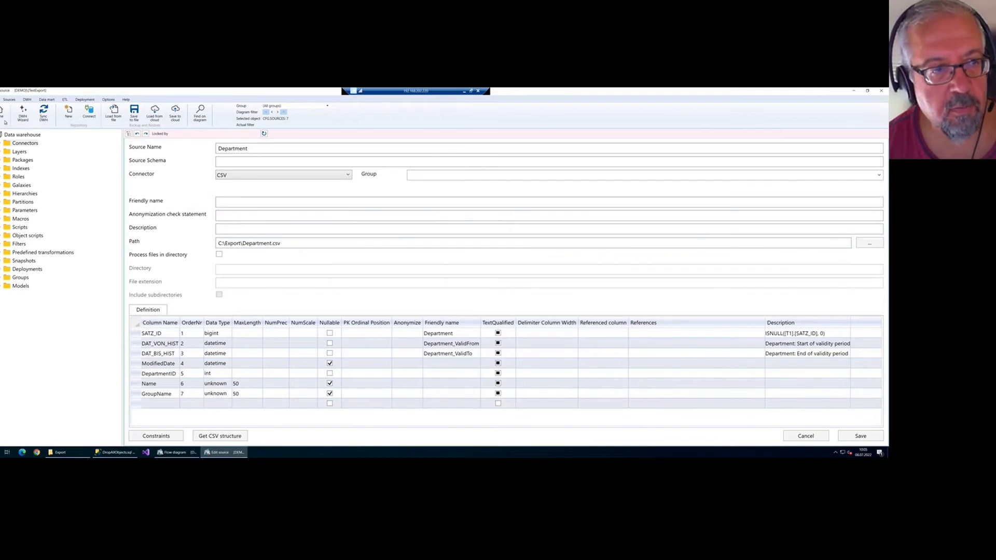
pyautogui.press('Escape')
pyautogui.doubleClick(812, 365)
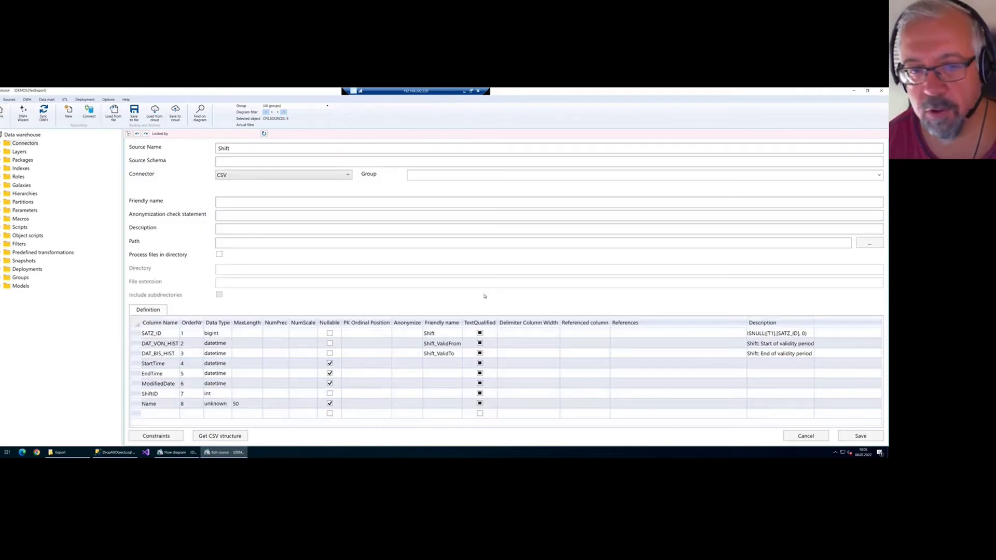
pyautogui.click(226, 244)
pyautogui.write('C:\\Export\\')
pyautogui.write('Shift.csv')
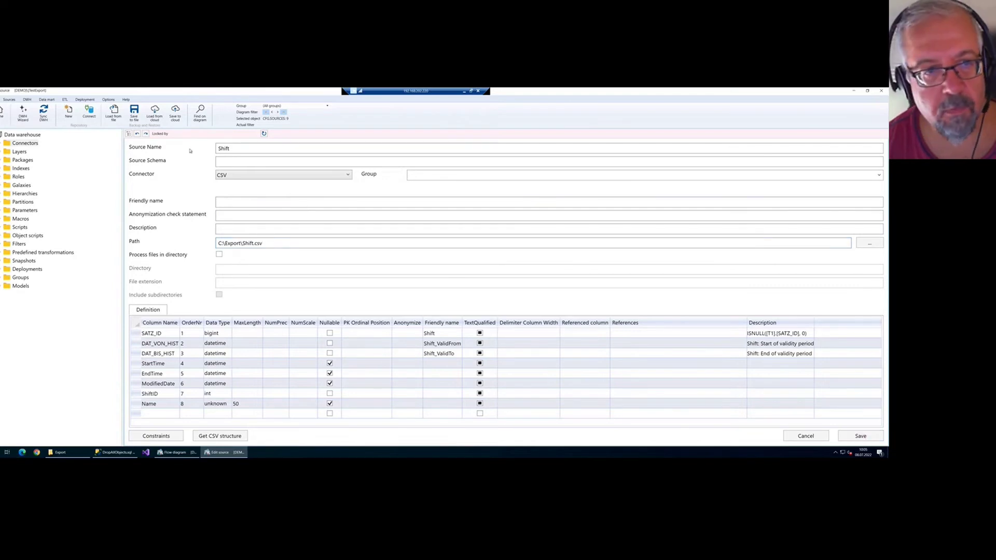
pyautogui.press('Return')
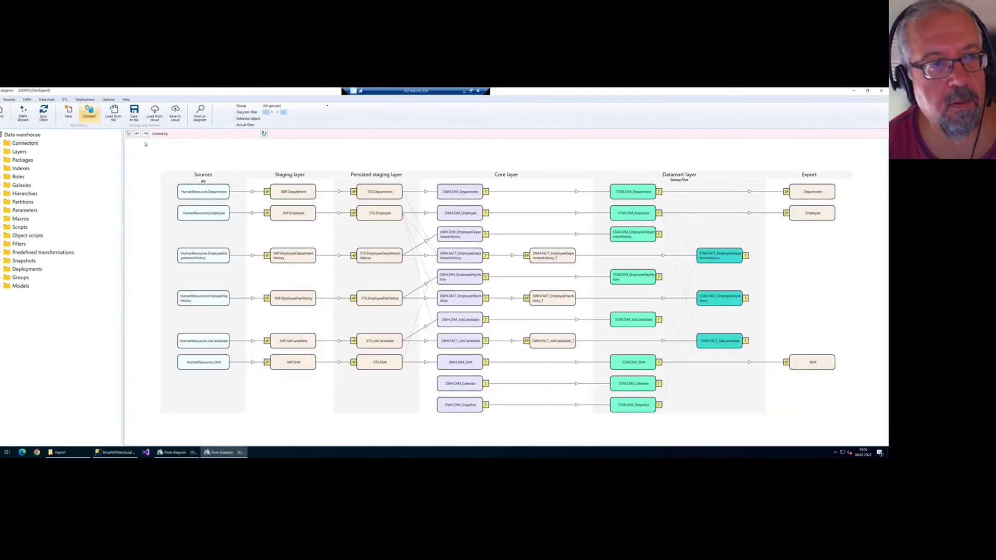
# - Create a new deployment package with Deploy DACPAC enabled and all listed packages selected for SSIS
pyautogui.scroll(-5, 153, 126)
pyautogui.click(29, 114)
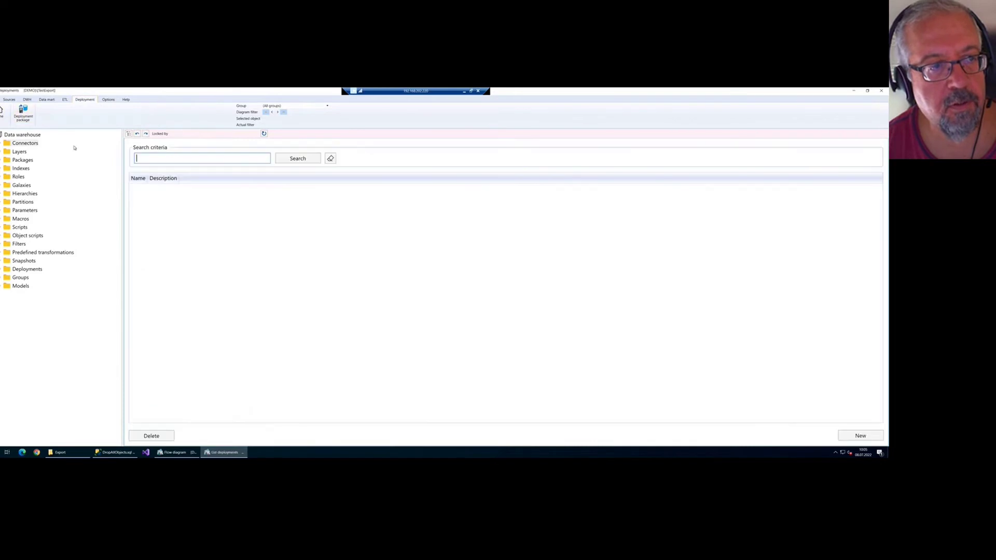
pyautogui.click(850, 438)
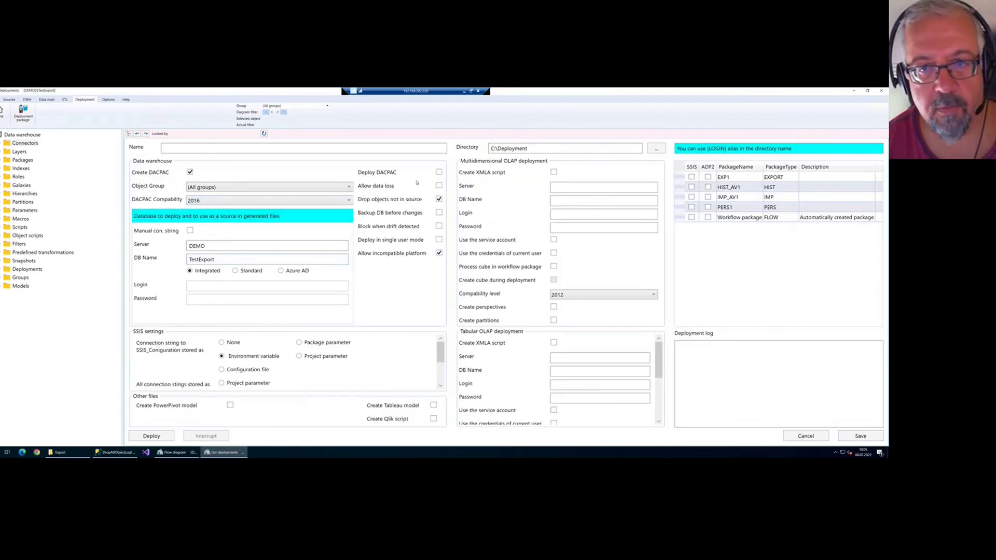
pyautogui.click(439, 173)
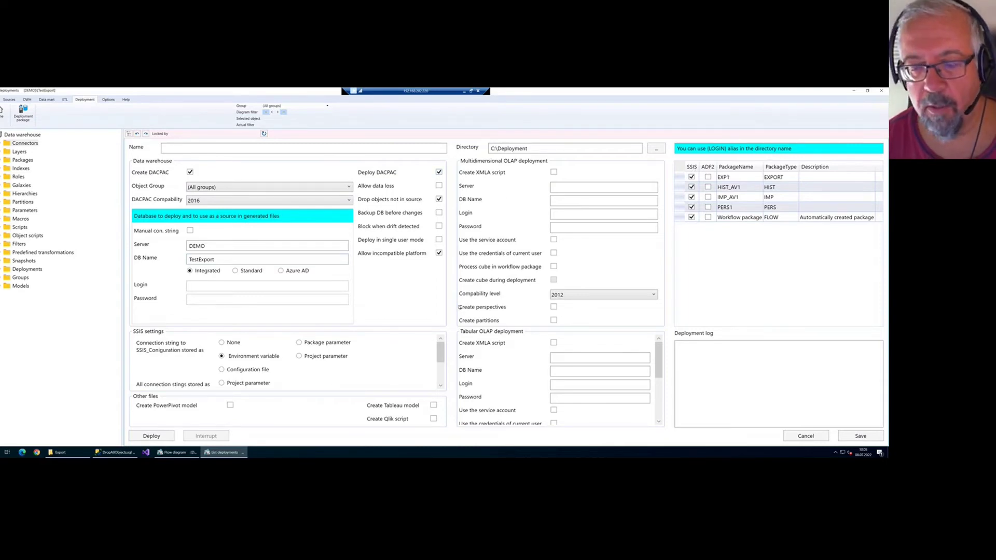
# - Review the OLAP and SSIS settings of the deployment and enable Set environment variable for ACR_ENV
pyautogui.scroll(-2, 660, 377)
pyautogui.scroll(2, 660, 377)
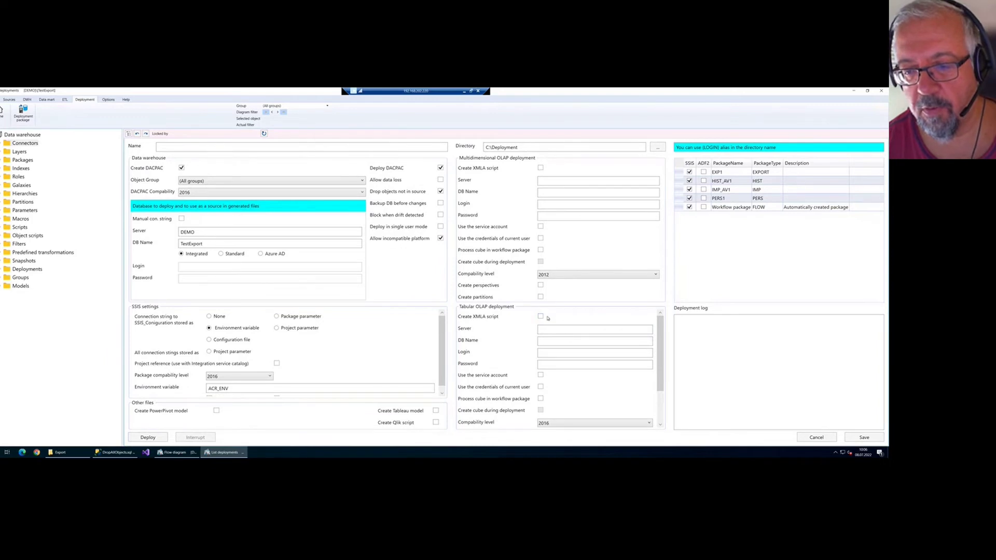
pyautogui.scroll(-1, 550, 319)
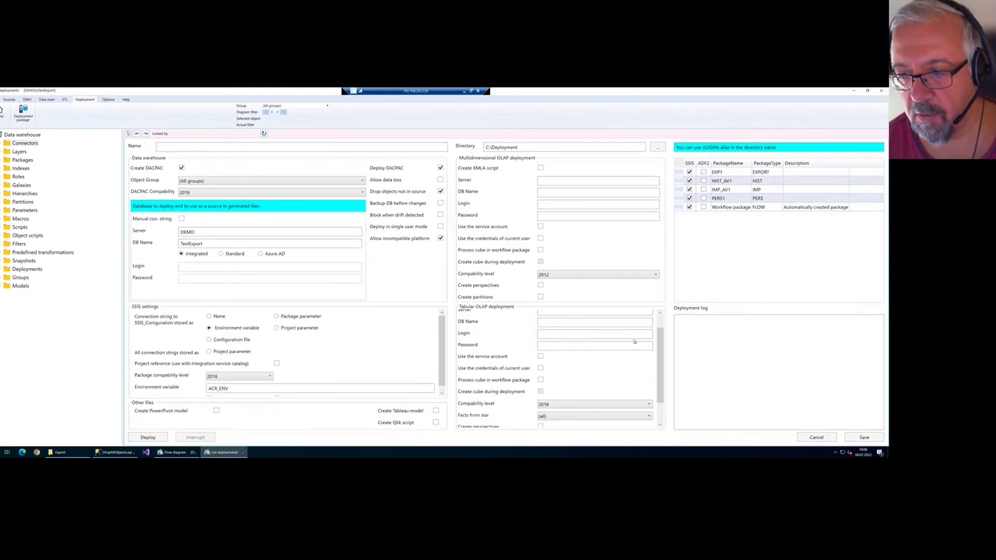
pyautogui.scroll(1, 519, 322)
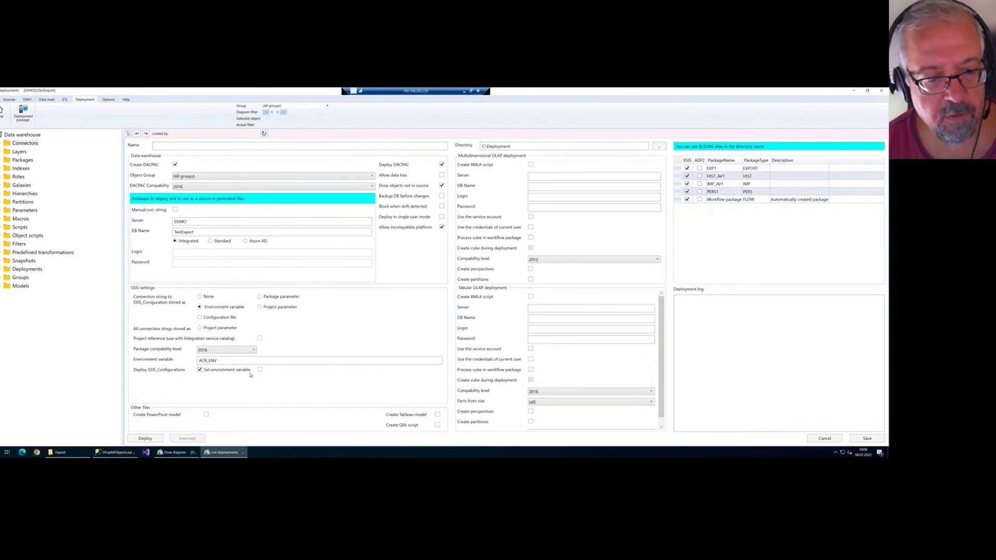
pyautogui.click(260, 369)
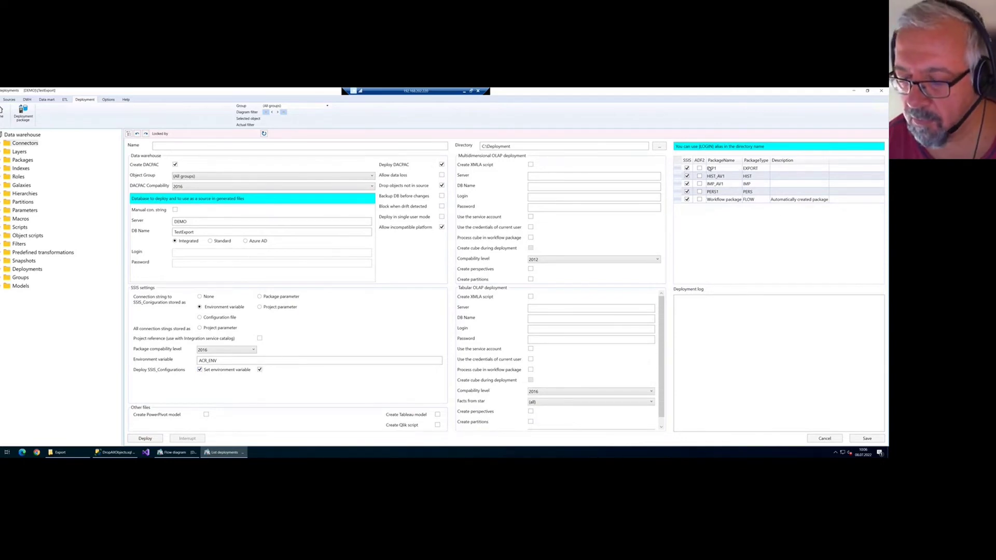
# - Try to run the deployment without a name, and choose C:\Deployment as the deployment directory
pyautogui.click(145, 439)
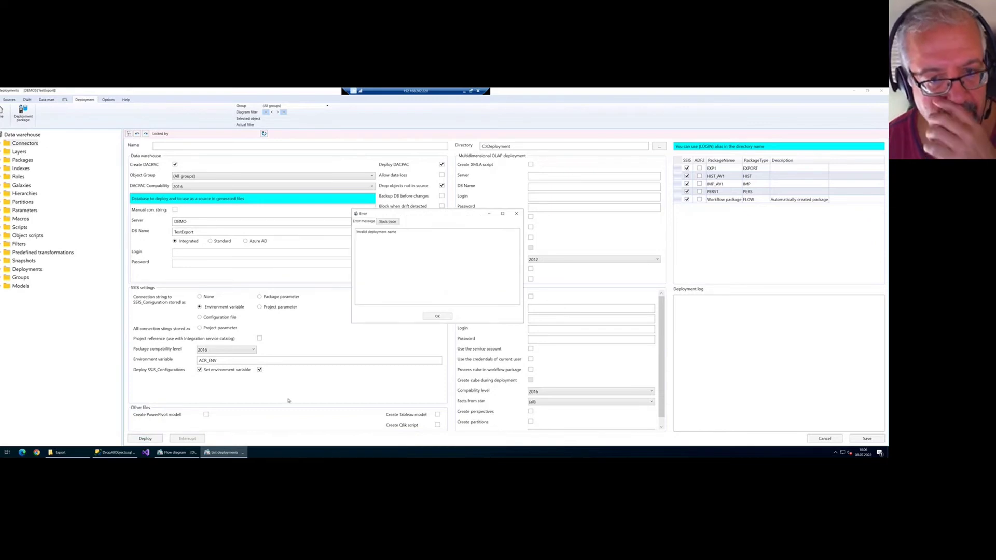
pyautogui.click(438, 315)
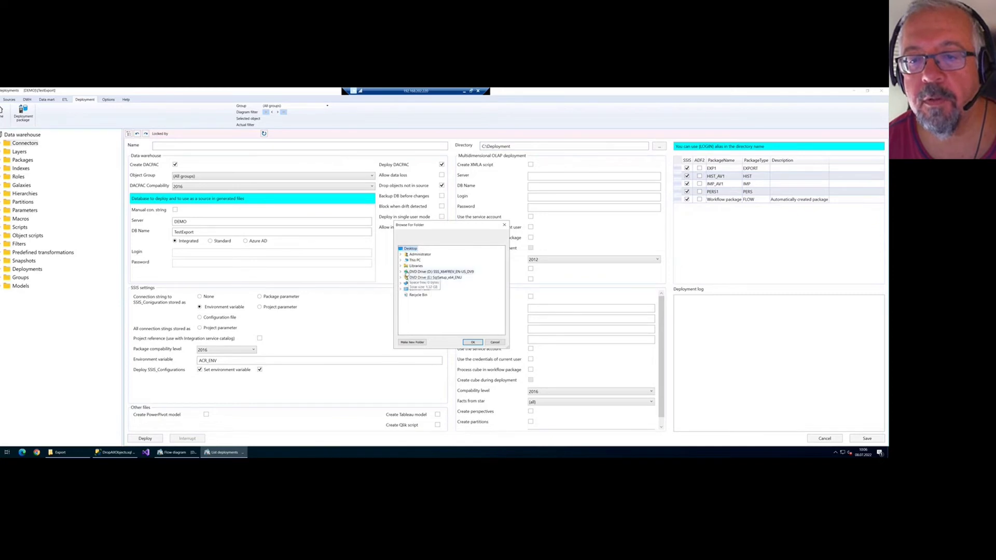
pyautogui.click(401, 263)
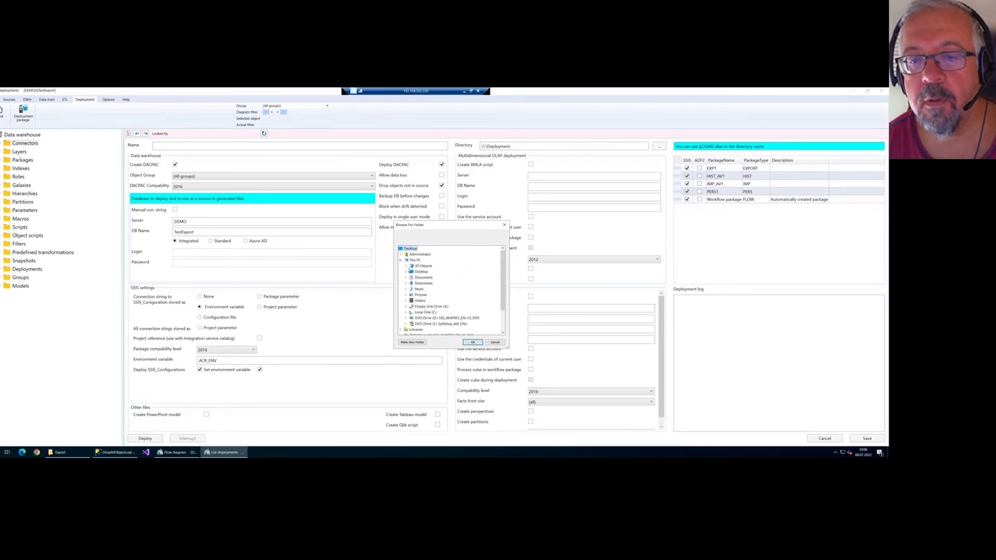
pyautogui.doubleClick(431, 311)
pyautogui.doubleClick(430, 289)
pyautogui.click(473, 342)
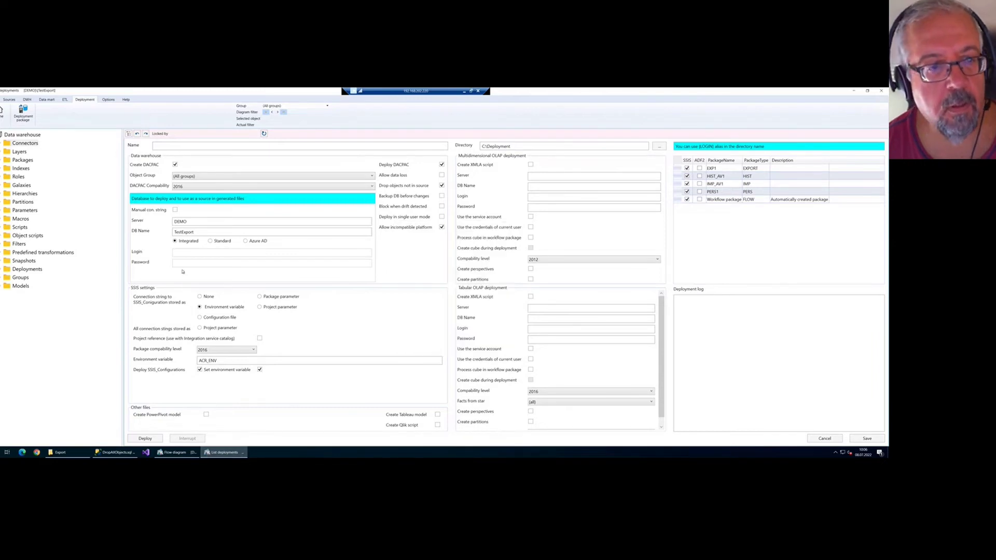
# - Name the deployment OnPremise and run it
pyautogui.click(144, 439)
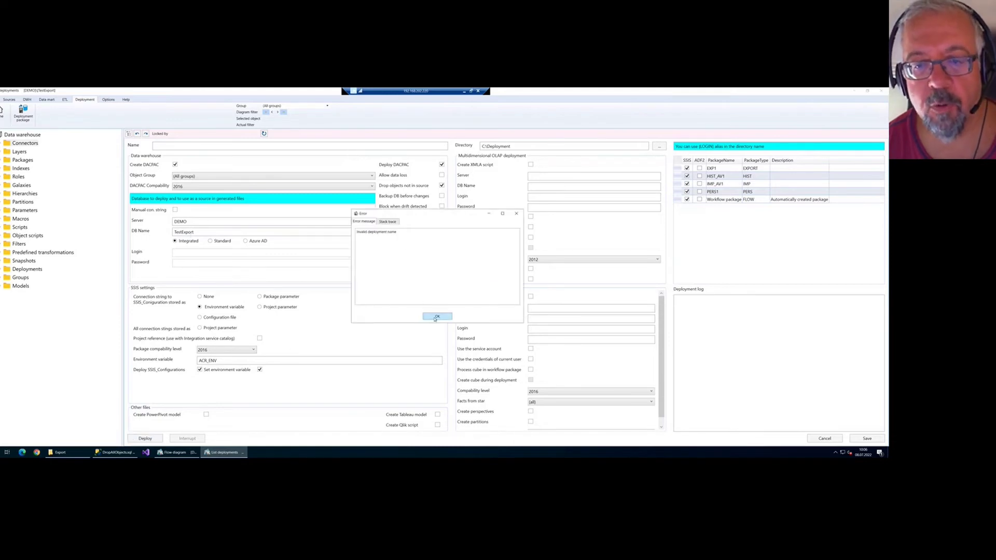
pyautogui.click(437, 316)
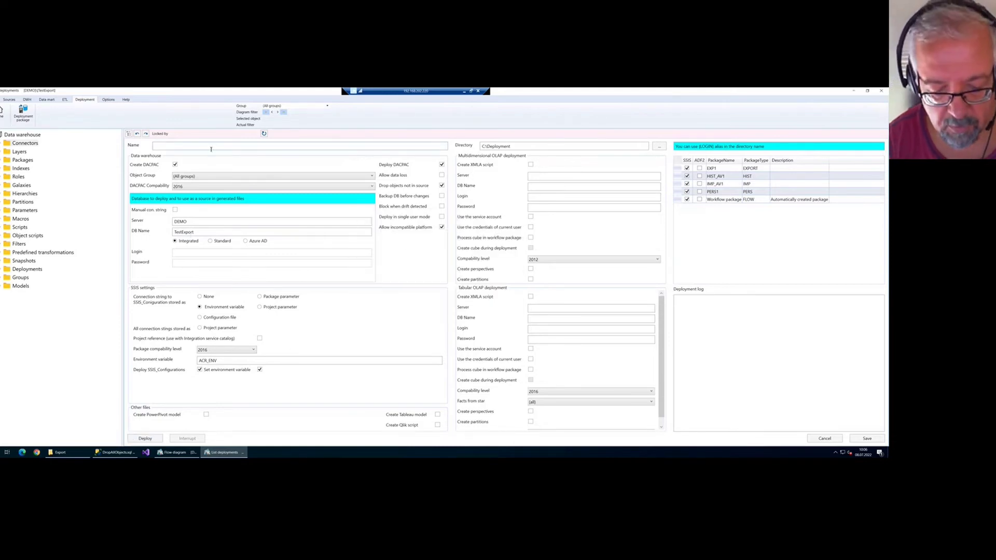
pyautogui.write('Deployment')
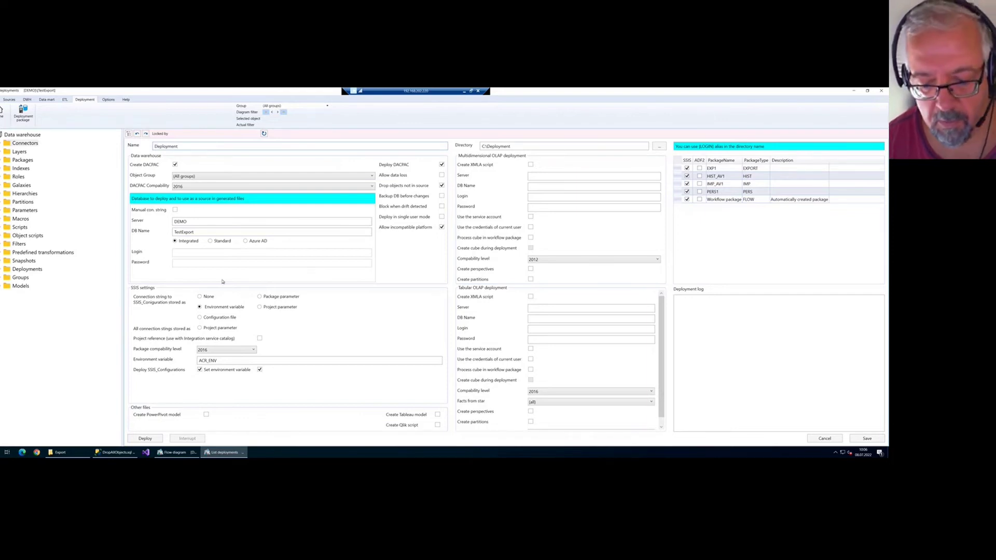
pyautogui.hotkey('ctrl', 'a')
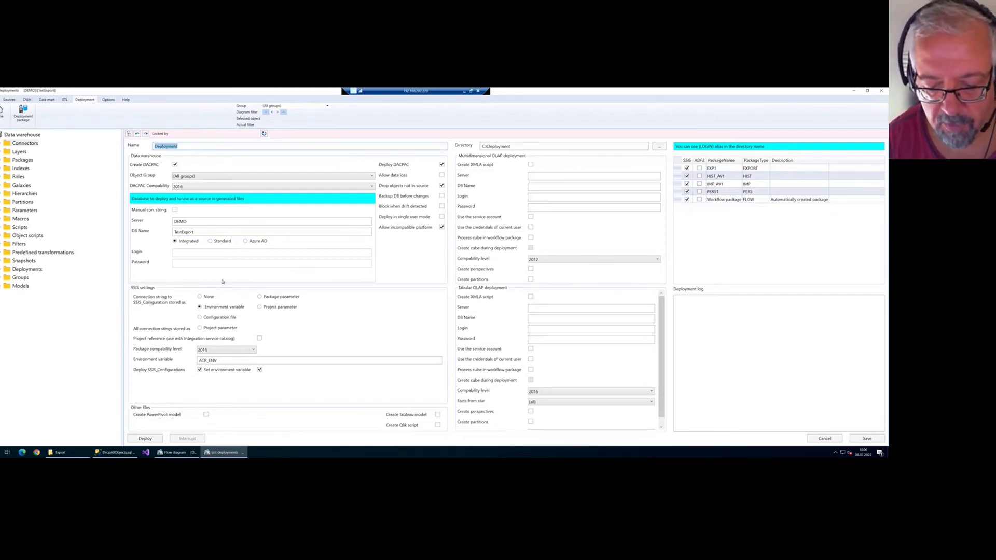
pyautogui.write('Onl')
pyautogui.write('re')
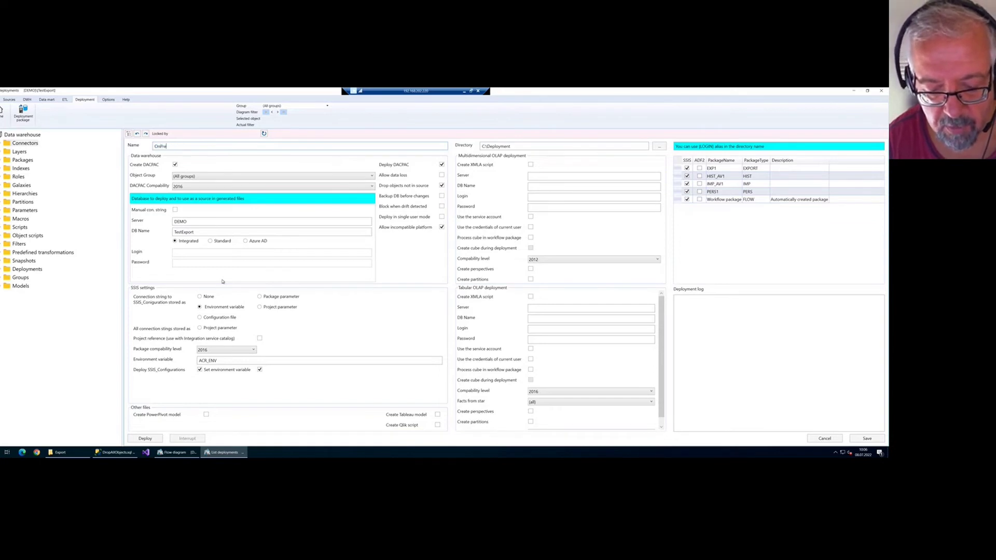
pyautogui.write('mise')
pyautogui.click(147, 438)
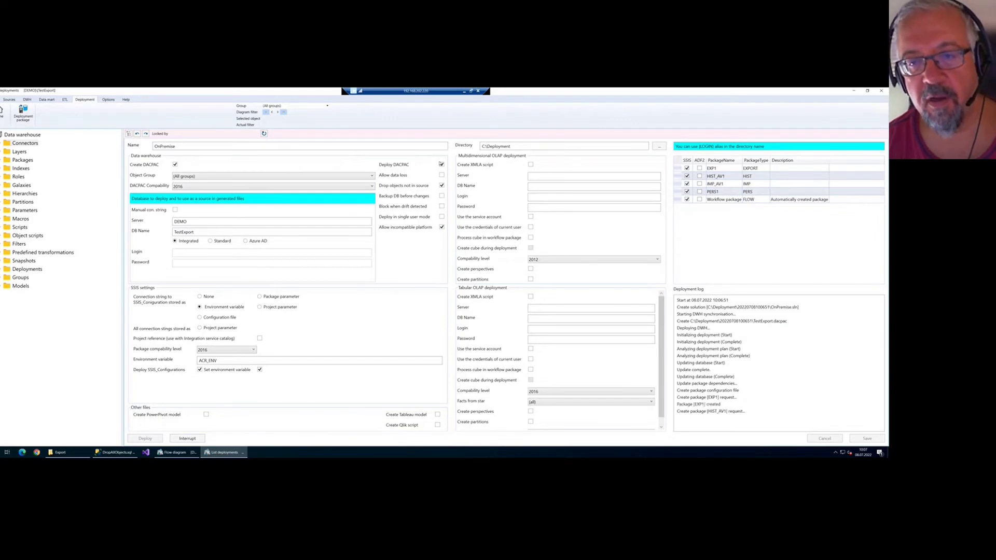
# - Review the deployment's server and log, and check in SQL Server Management Studio for the TestExport database after refreshing the DEMO server's database list
pyautogui.click(192, 221)
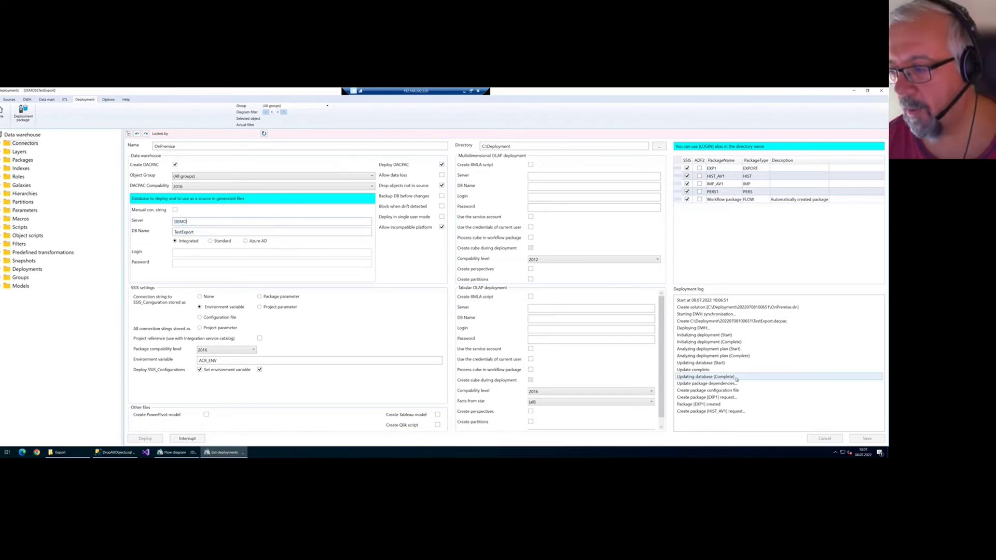
pyautogui.click(773, 328)
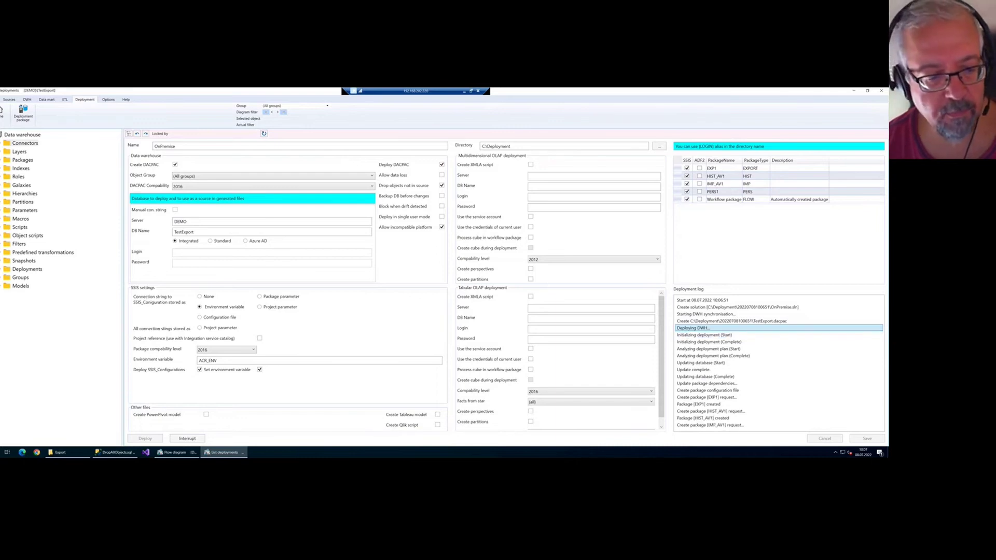
pyautogui.click(117, 453)
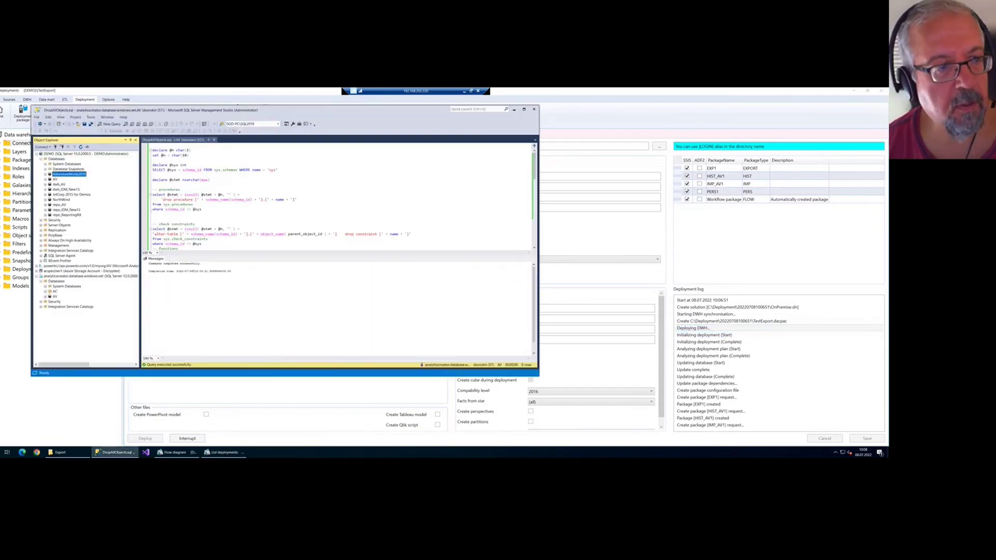
pyautogui.rightClick(60, 159)
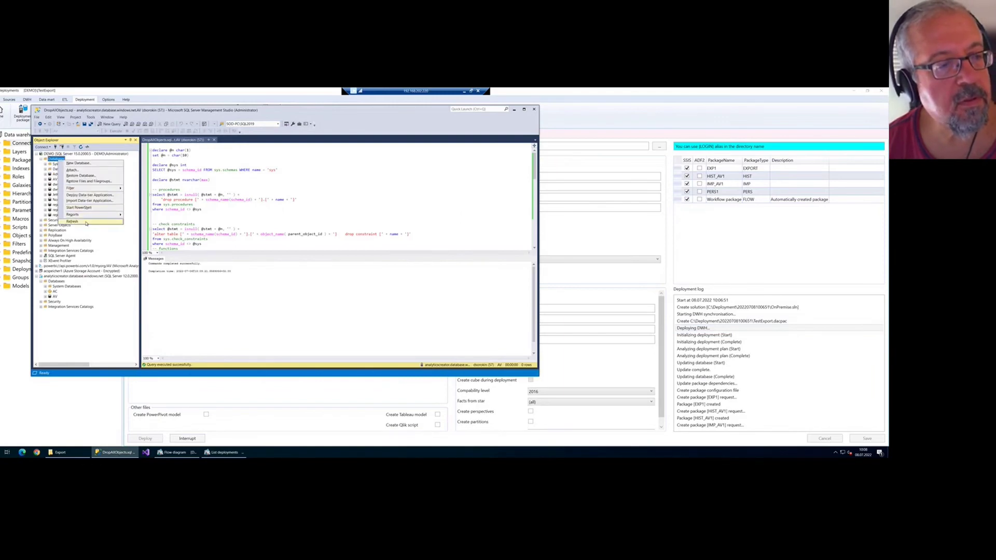
pyautogui.click(86, 223)
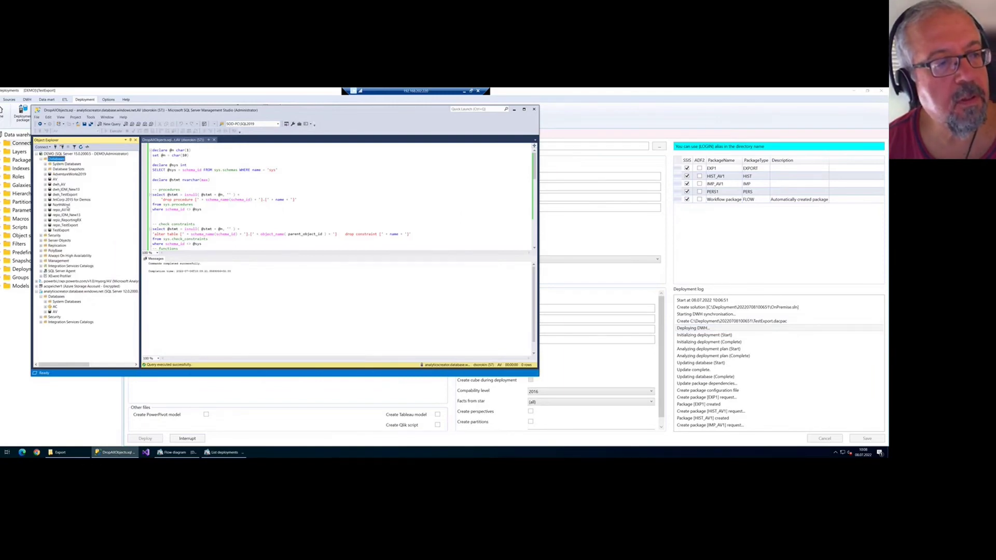
pyautogui.click(65, 231)
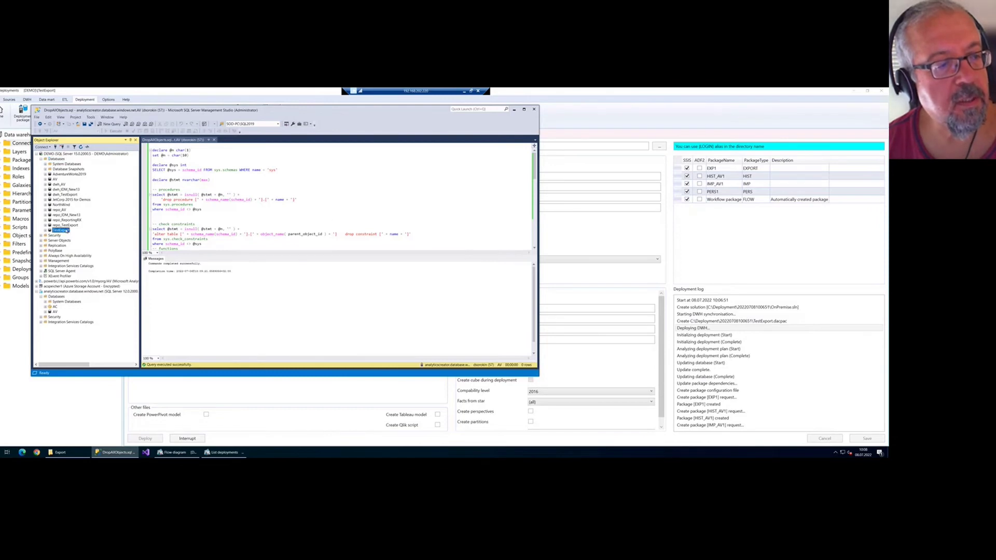
pyautogui.click(607, 234)
pyautogui.moveTo(195, 234); pyautogui.dragTo(146, 232)
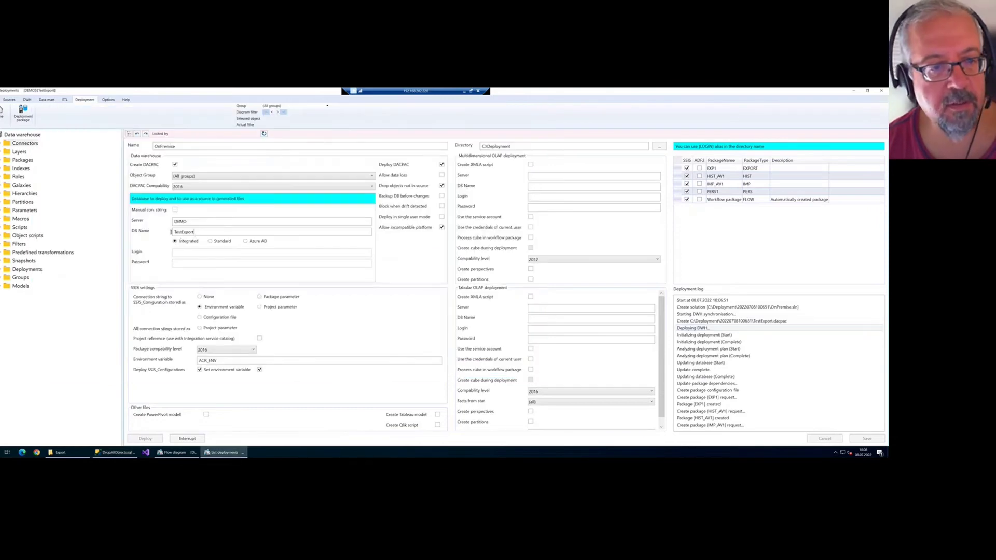
# - Examine the tables of the TestExport database in SQL Server Management Studio, including the IMP and STG tables
pyautogui.click(117, 452)
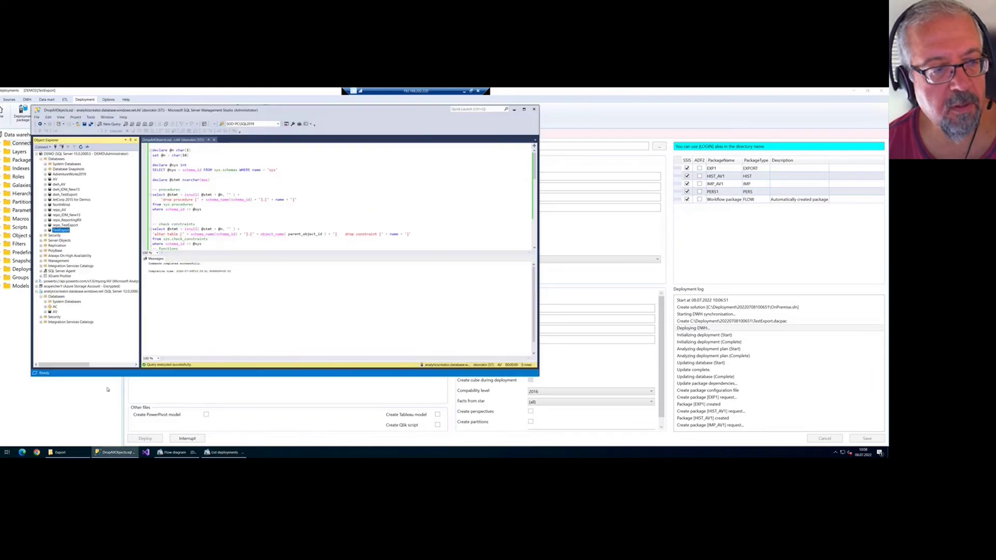
pyautogui.click(46, 230)
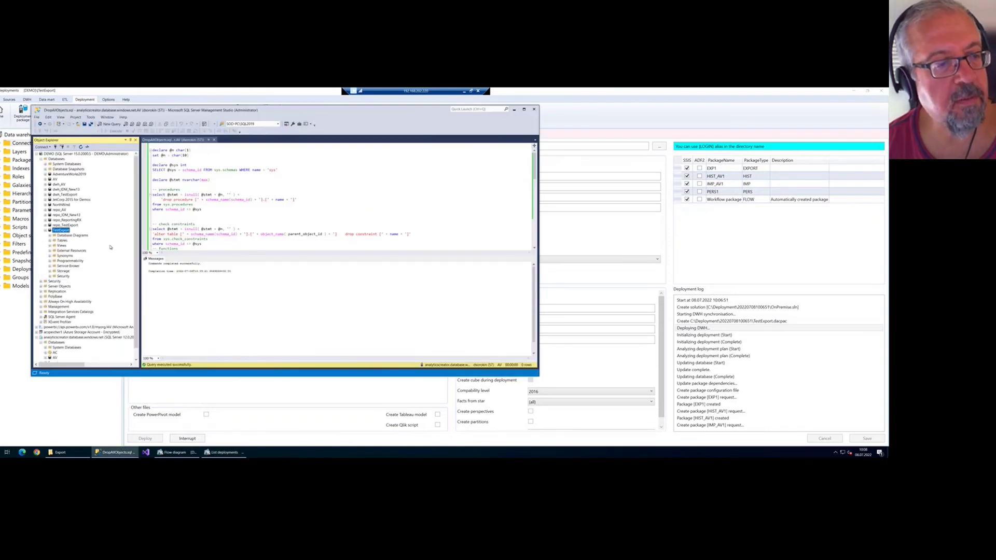
pyautogui.moveTo(145, 247); pyautogui.dragTo(157, 247)
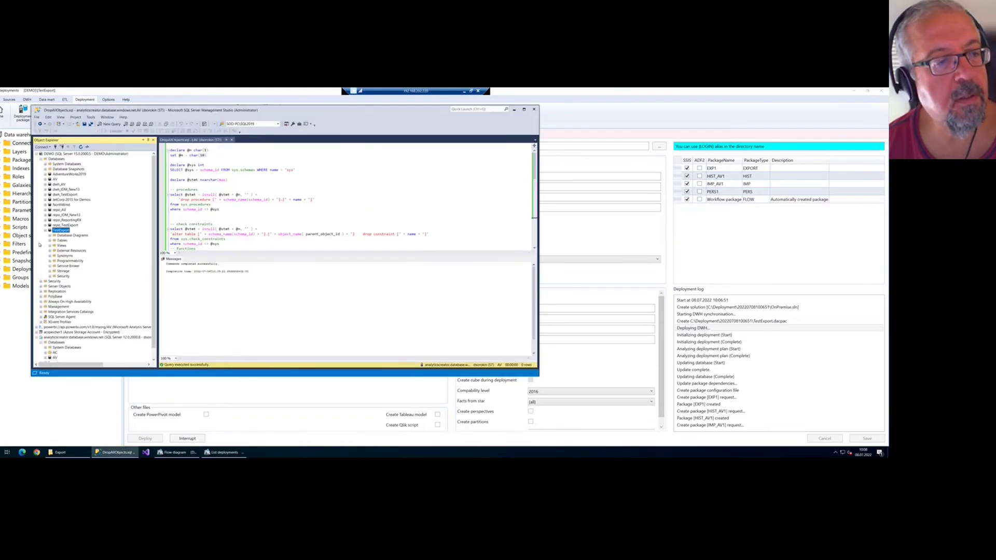
pyautogui.doubleClick(63, 241)
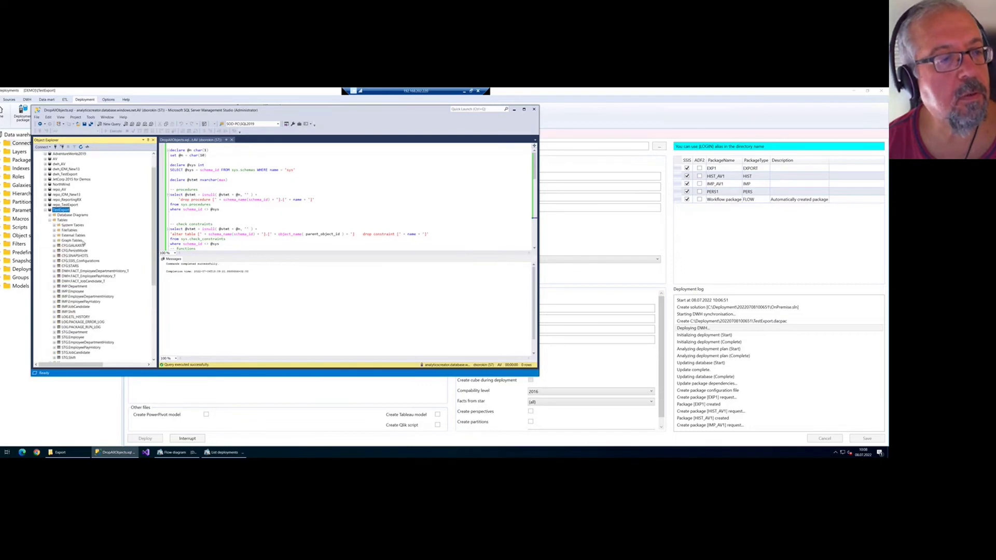
pyautogui.scroll(-2, 76, 257)
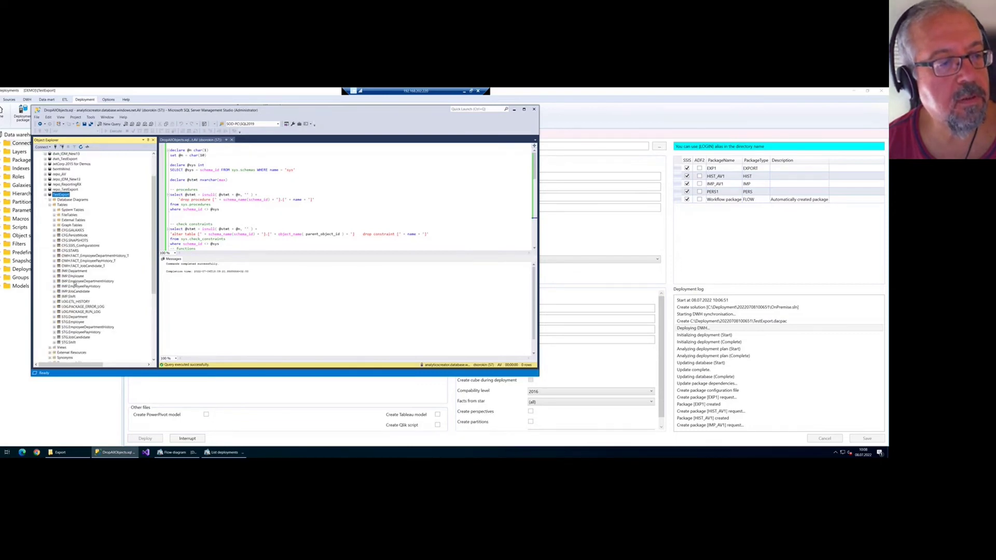
pyautogui.click(74, 256)
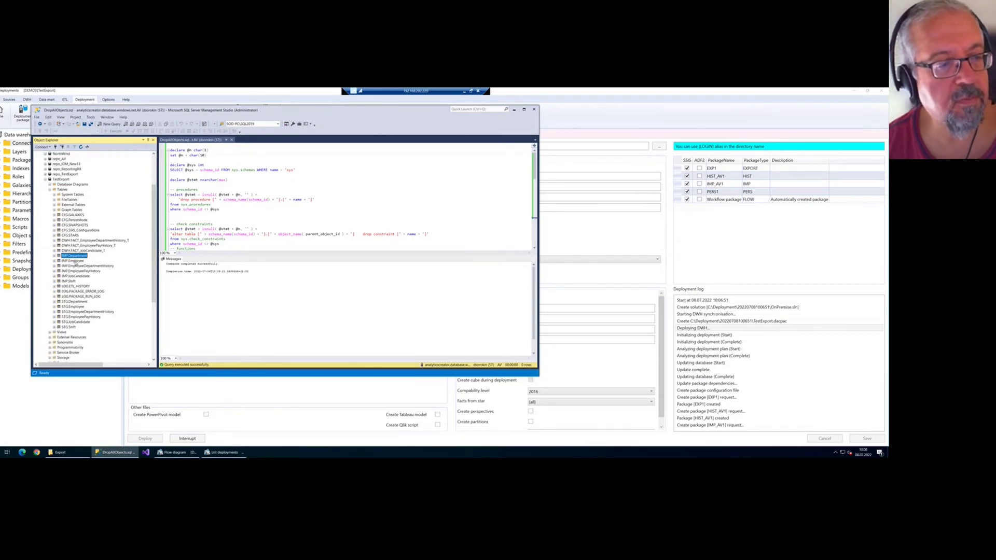
pyautogui.click(74, 266)
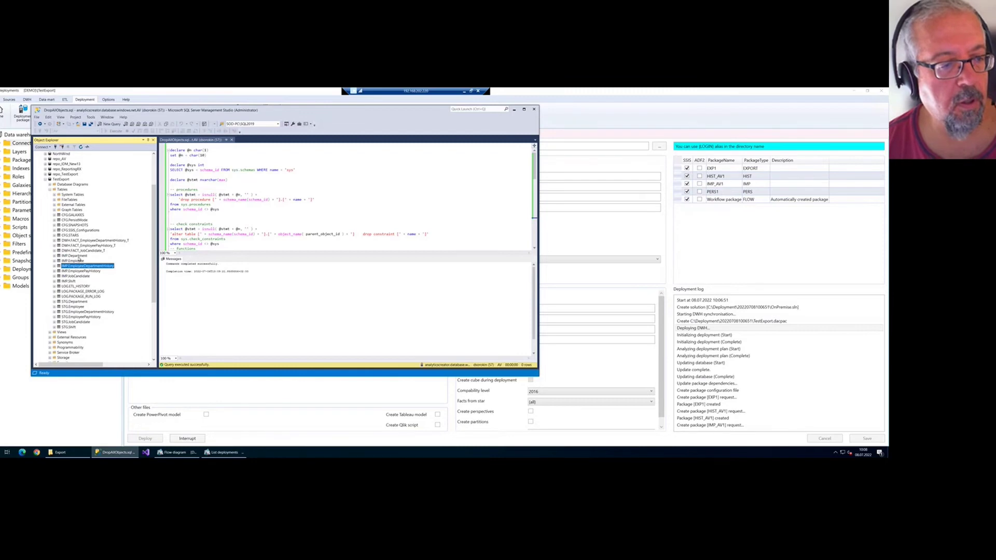
pyautogui.click(76, 256)
pyautogui.click(75, 303)
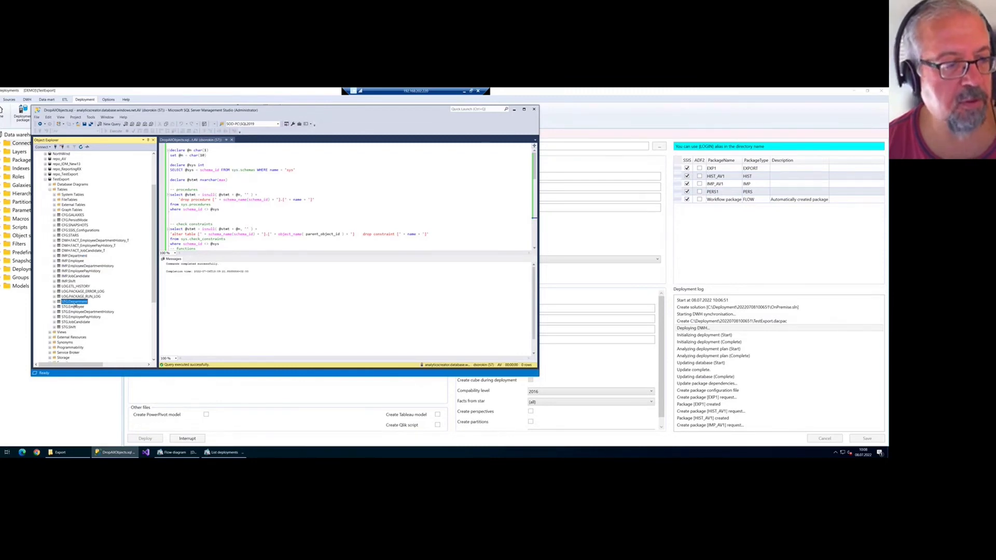
pyautogui.click(76, 307)
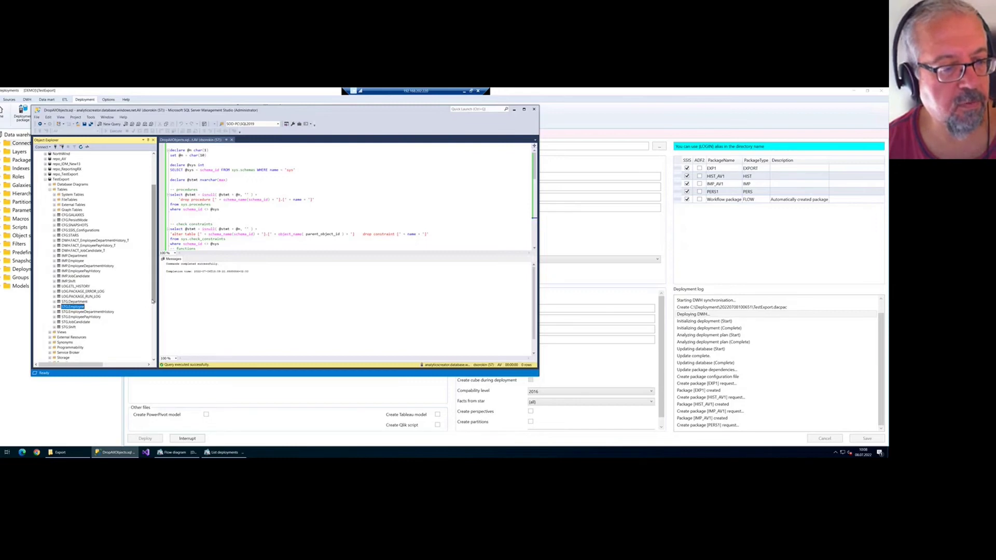
pyautogui.scroll(-1, 154, 299)
pyautogui.scroll(2, 156, 294)
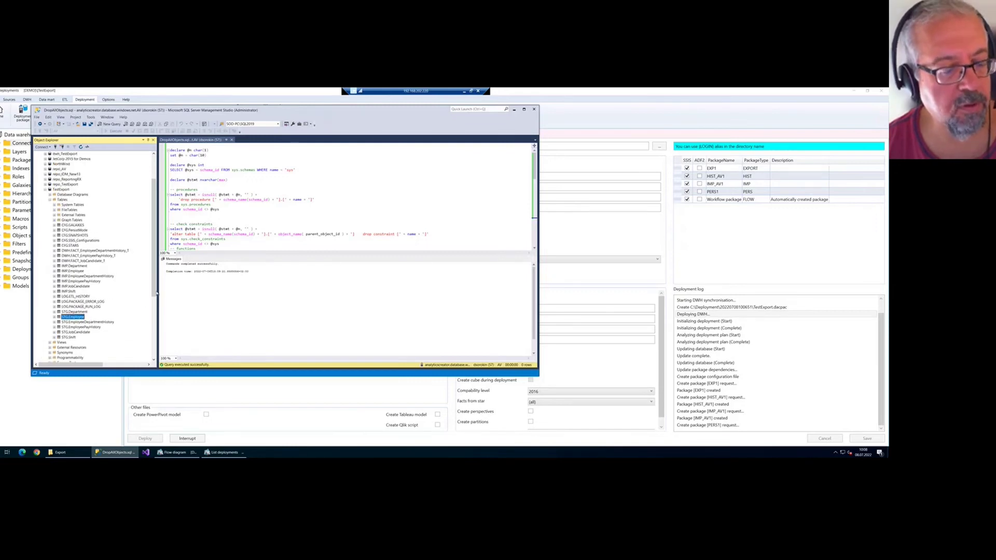
# - List the TestExport database's views, and return to the deployment window to read its log
pyautogui.click(50, 200)
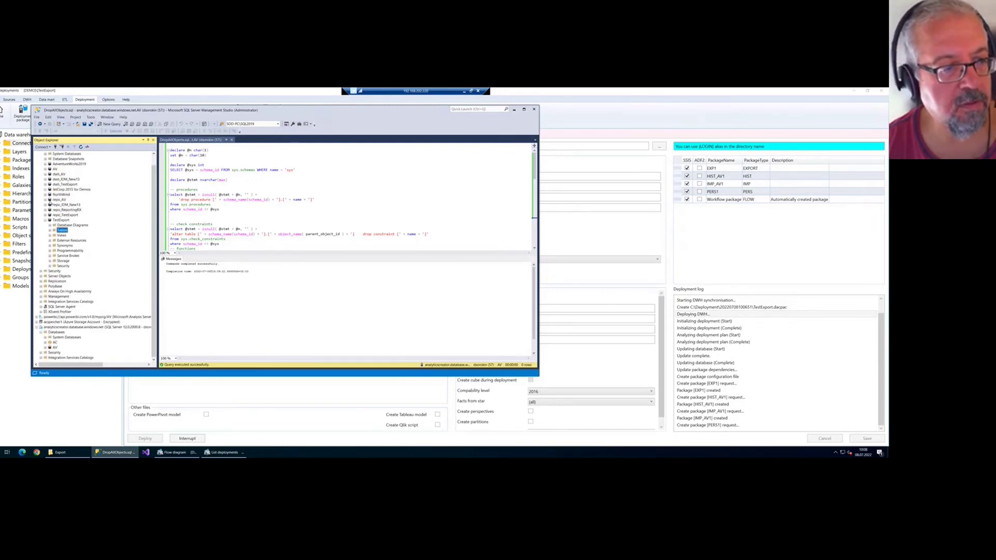
pyautogui.click(49, 235)
pyautogui.scroll(-1, 85, 244)
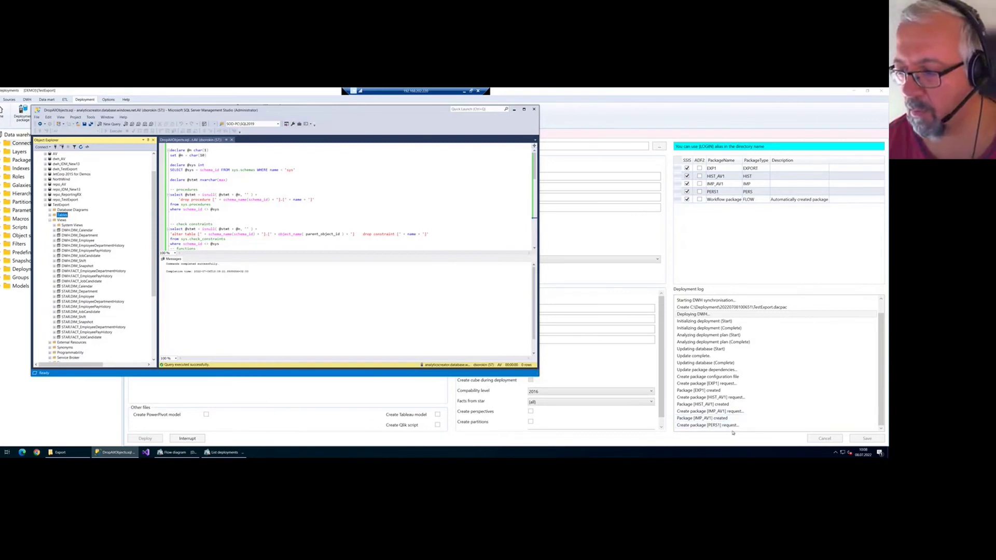
pyautogui.click(643, 238)
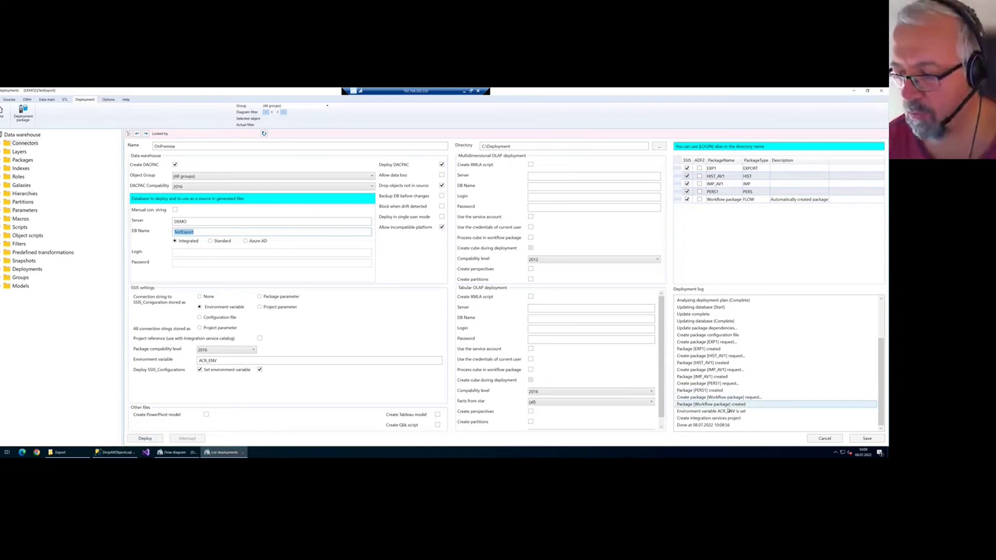
pyautogui.click(146, 452)
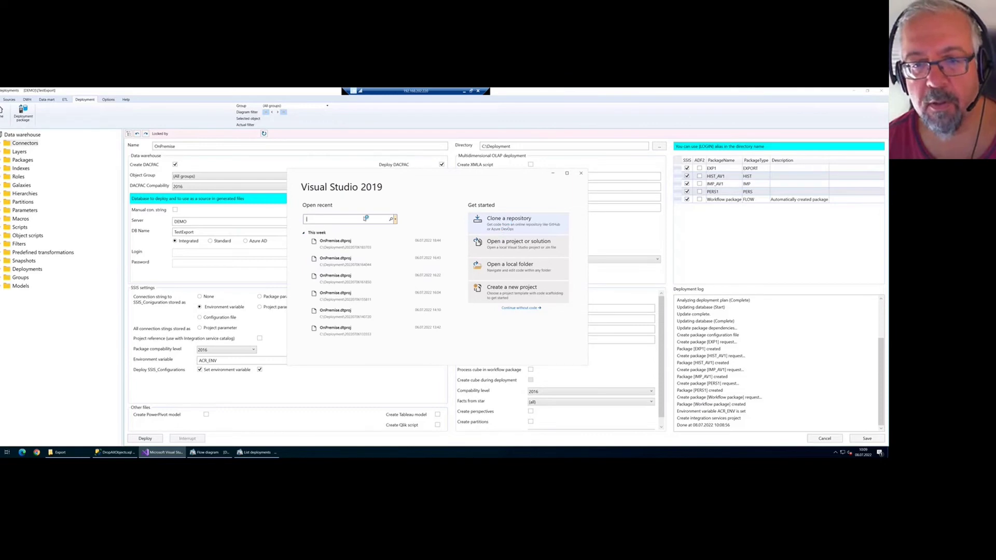
pyautogui.click(519, 248)
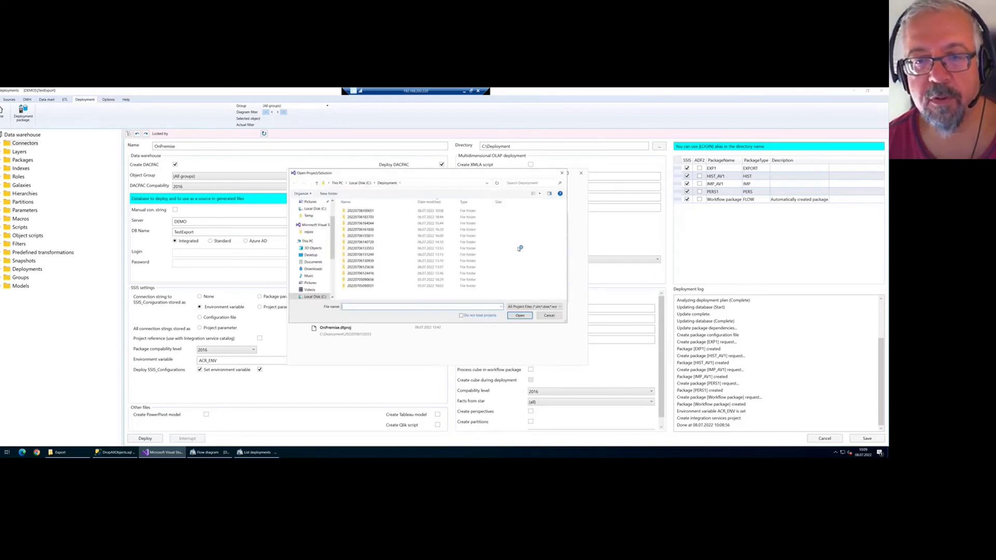
pyautogui.click(386, 211)
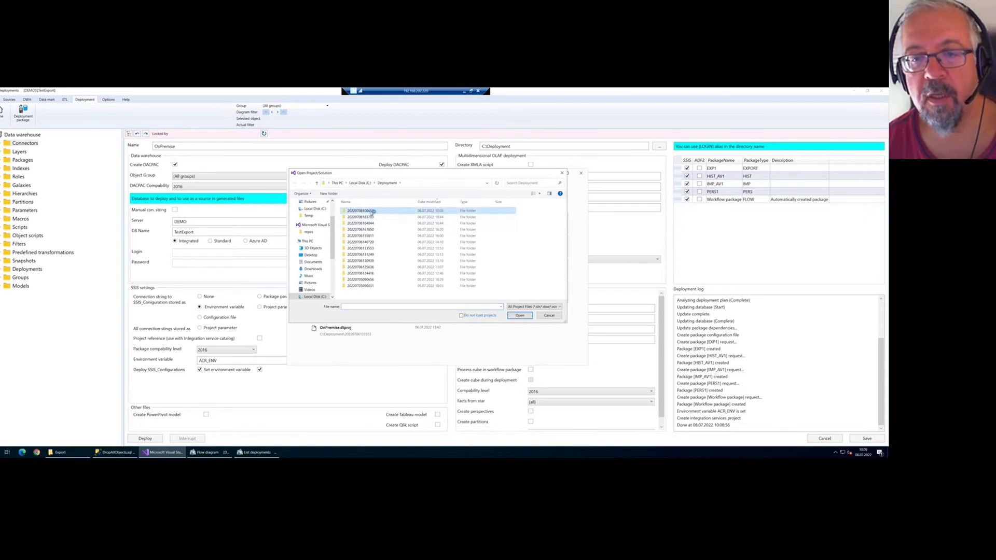
pyautogui.doubleClick(438, 212)
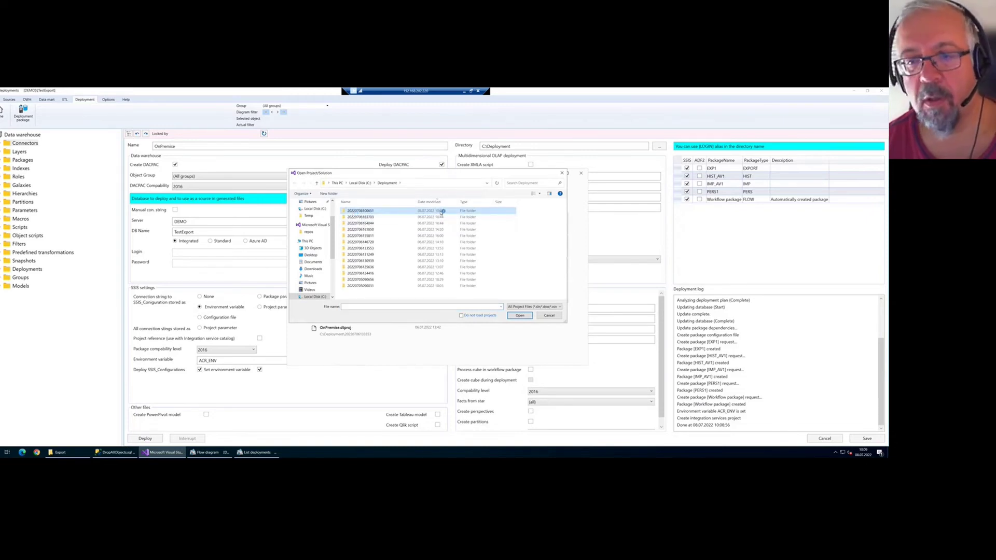
pyautogui.doubleClick(374, 212)
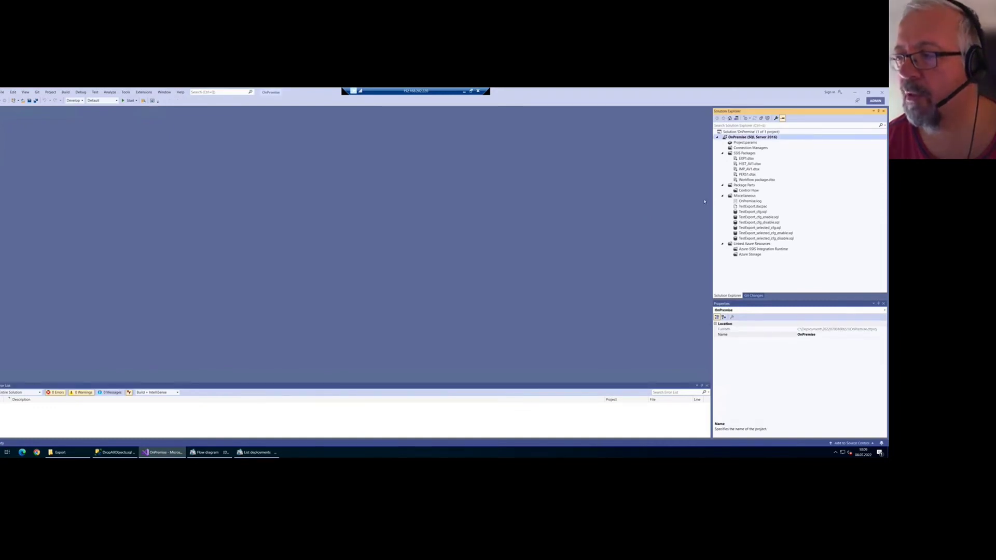
# - Open the Workflow package of the OnPremise project and inspect the IMP_AV1 task in its ETL container
pyautogui.moveTo(712, 203); pyautogui.dragTo(694, 202)
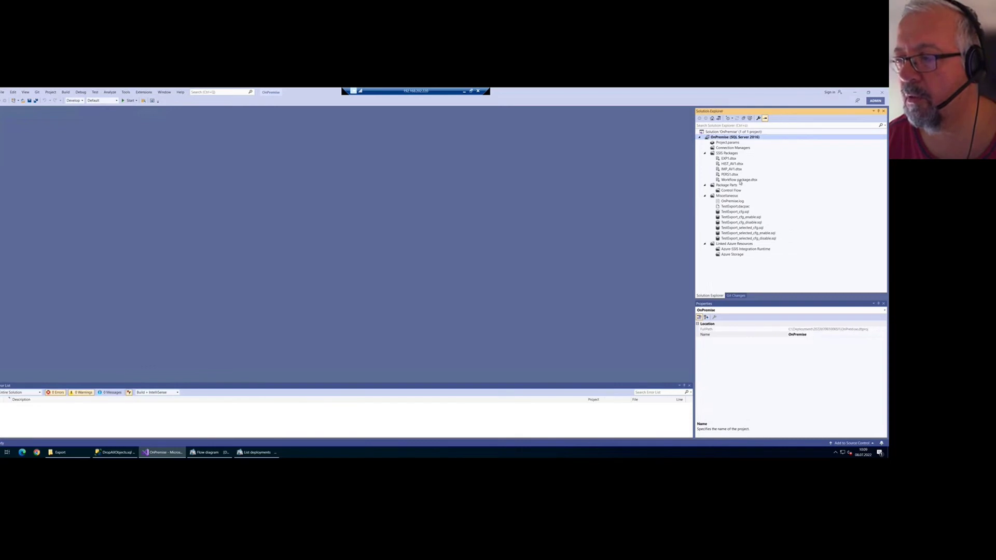
pyautogui.click(728, 159)
pyautogui.click(731, 180)
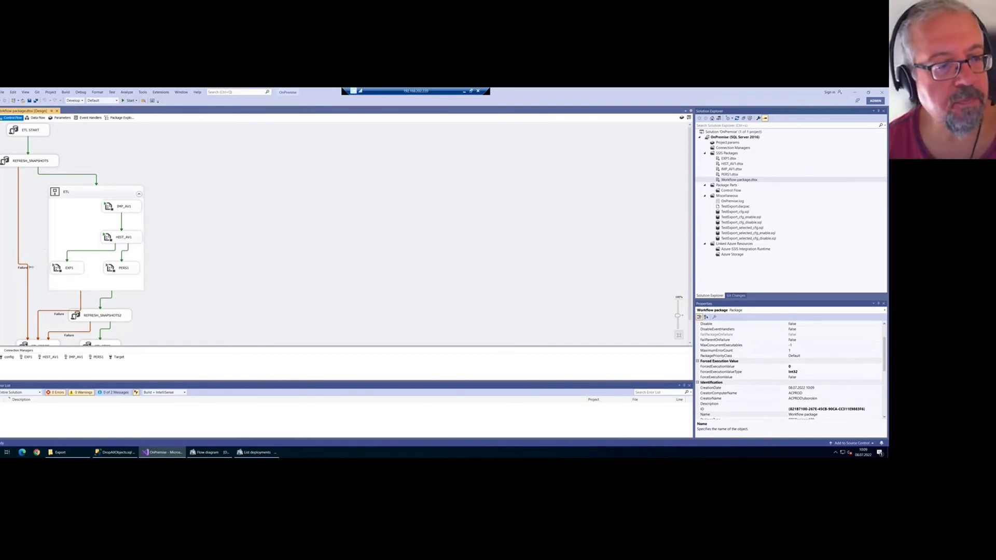
pyautogui.scroll(1, 74, 257)
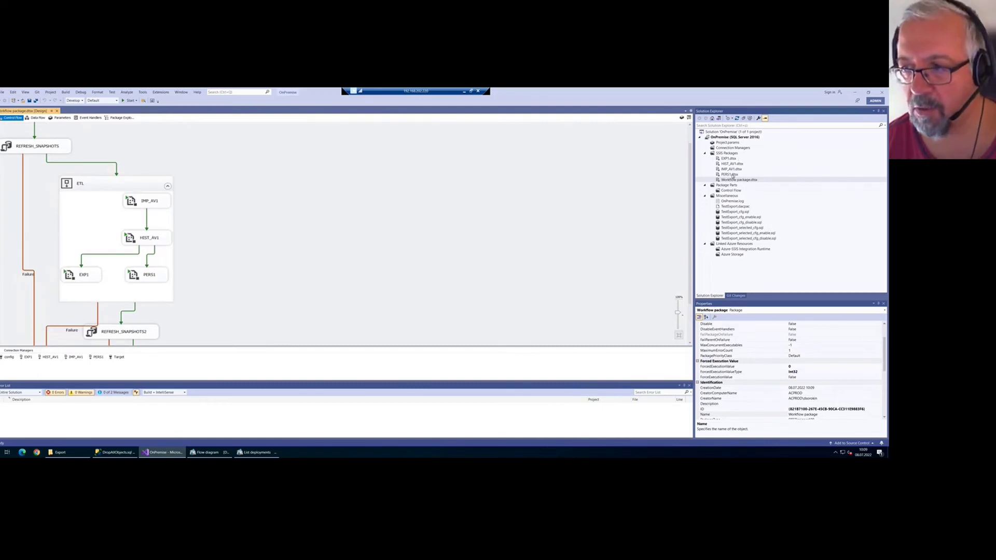
pyautogui.click(156, 207)
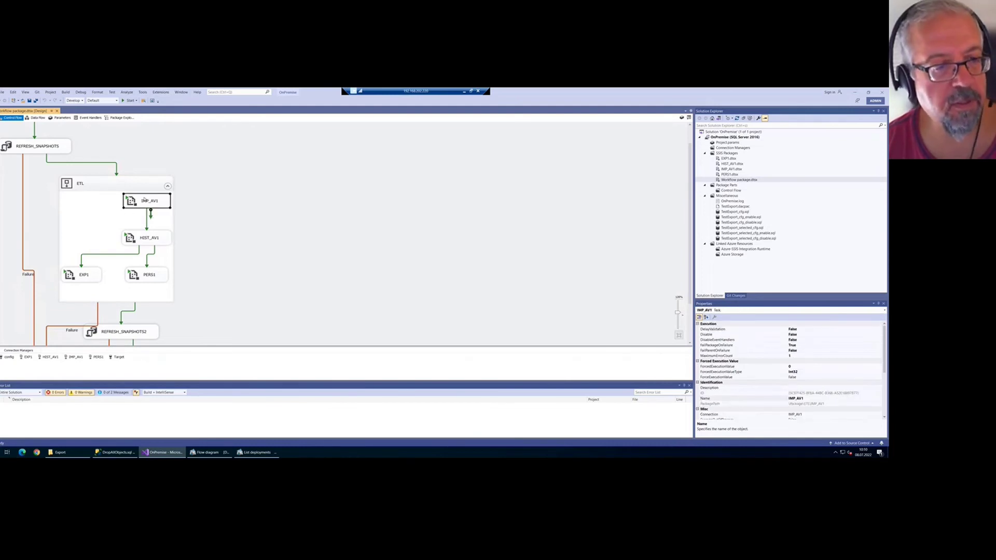
# - Inspect the HIST_AV1, EXP1 and PERS1 tasks in the ETL container and the surrounding flow of the Workflow package
pyautogui.click(155, 236)
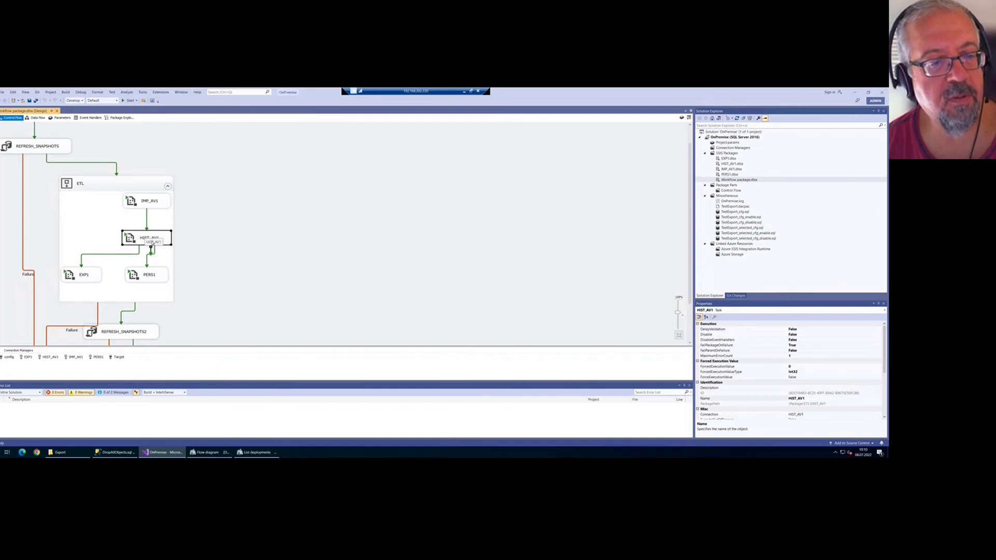
pyautogui.click(160, 276)
pyautogui.click(84, 279)
pyautogui.click(147, 276)
pyautogui.click(84, 277)
pyautogui.click(146, 276)
pyautogui.click(82, 280)
pyautogui.click(146, 277)
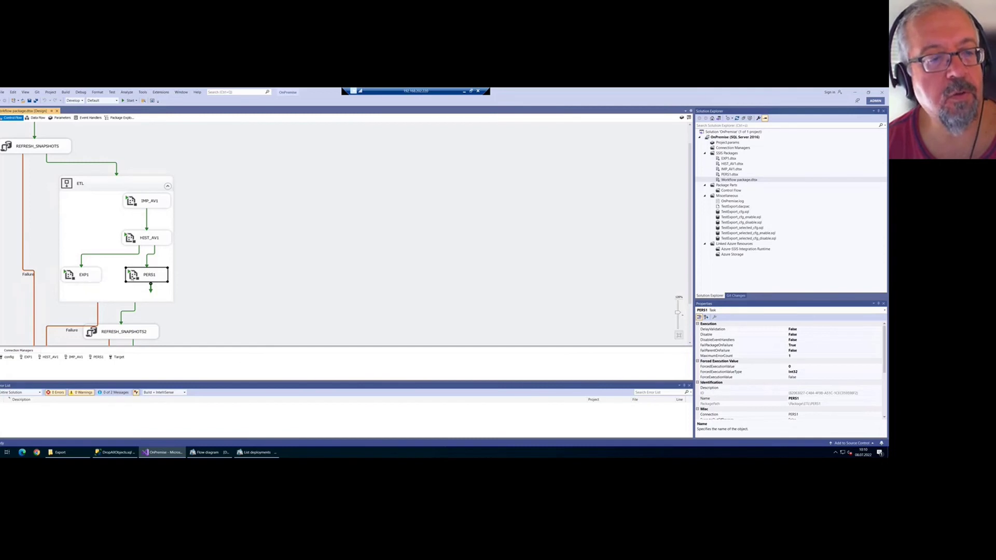
pyautogui.click(86, 280)
pyautogui.click(157, 276)
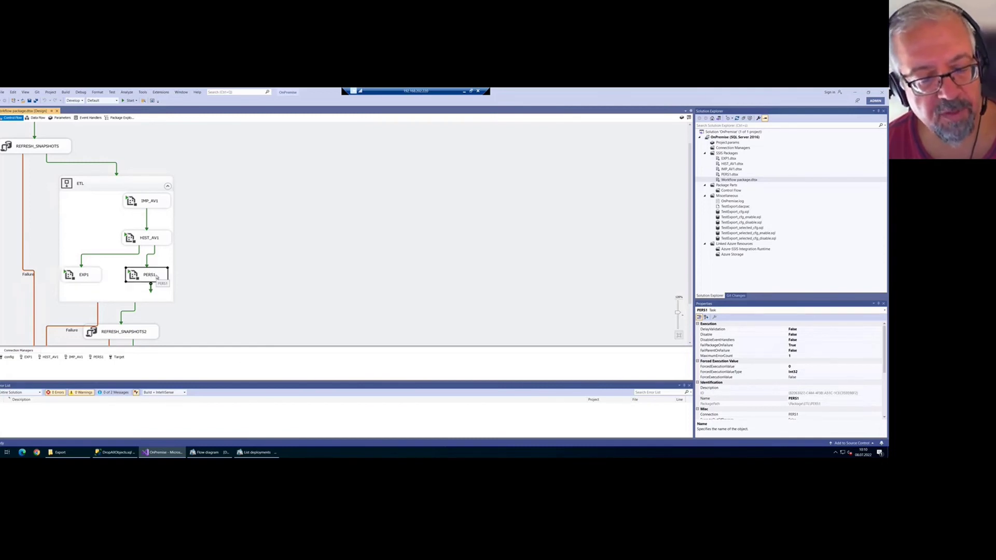
pyautogui.scroll(-2, 183, 272)
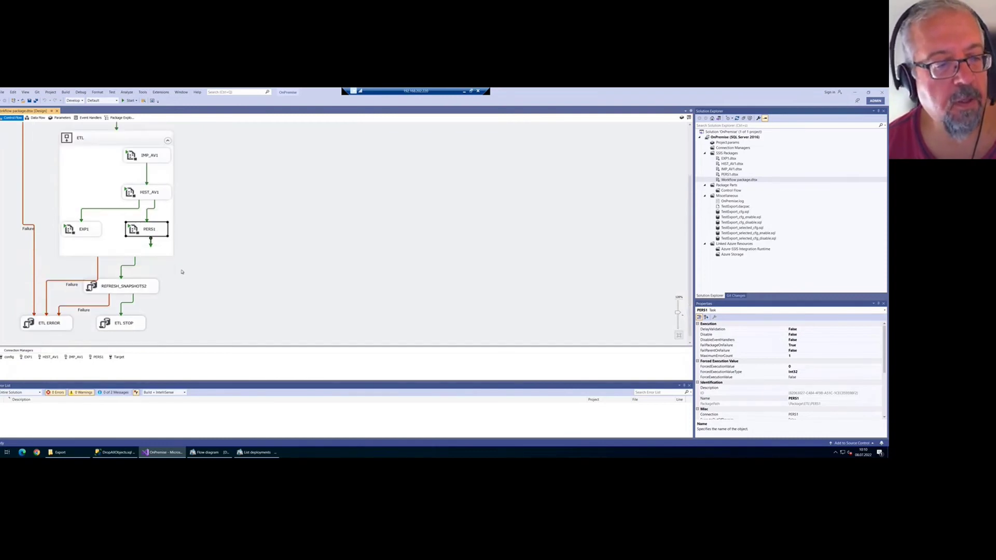
pyautogui.scroll(3, 183, 270)
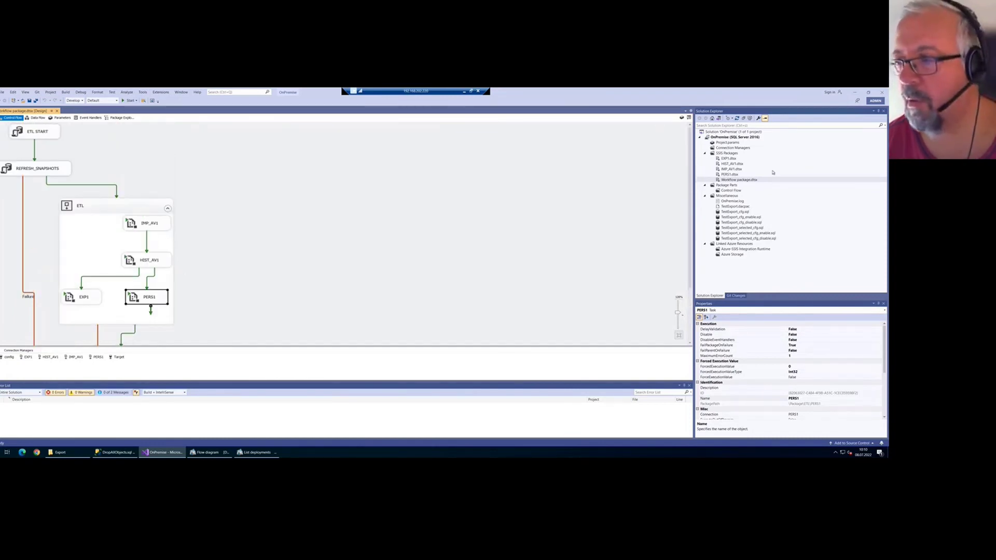
# - Open the IMP_AV1 package and examine its import sequences, from Department through Shift
pyautogui.click(732, 169)
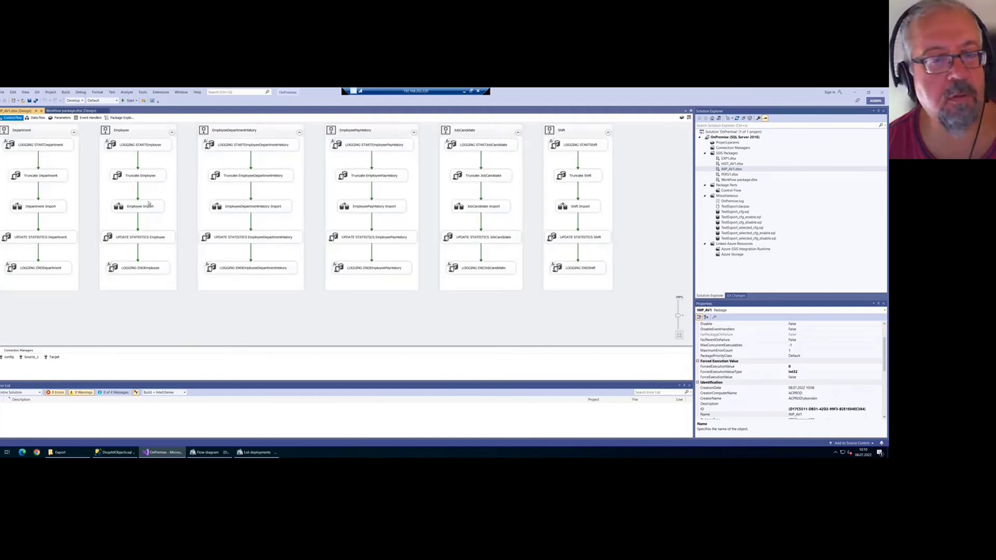
pyautogui.scroll(3, 65, 169)
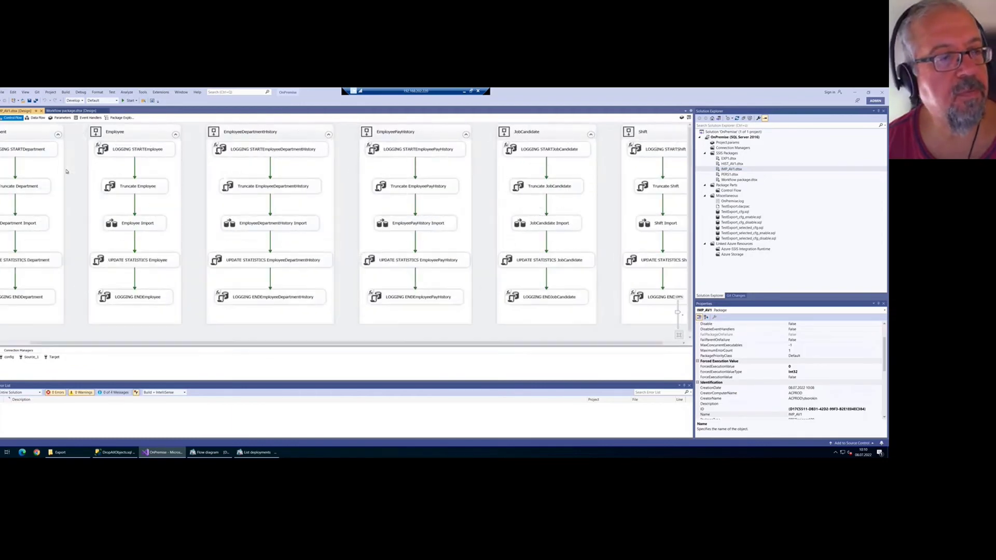
pyautogui.scroll(-2, 207, 173)
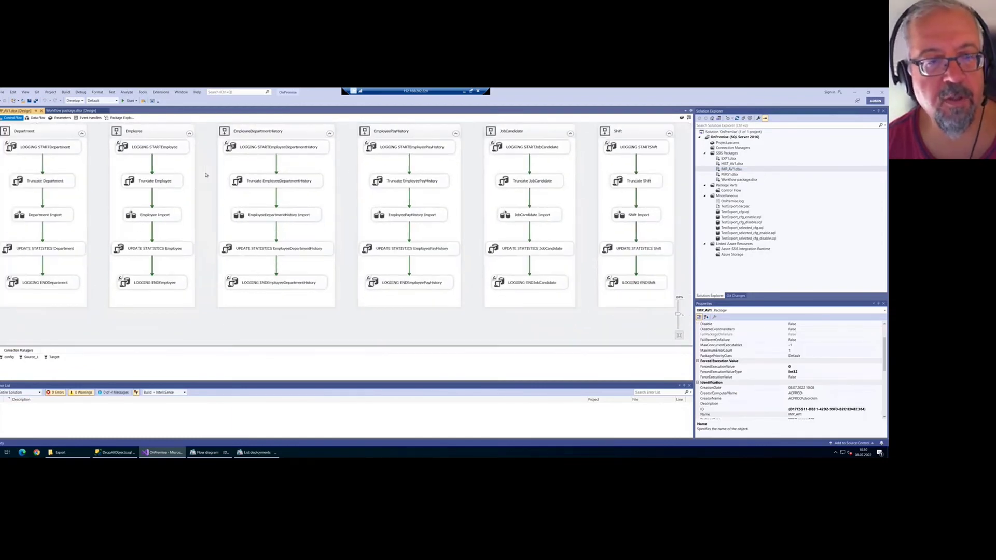
pyautogui.scroll(-1, 98, 164)
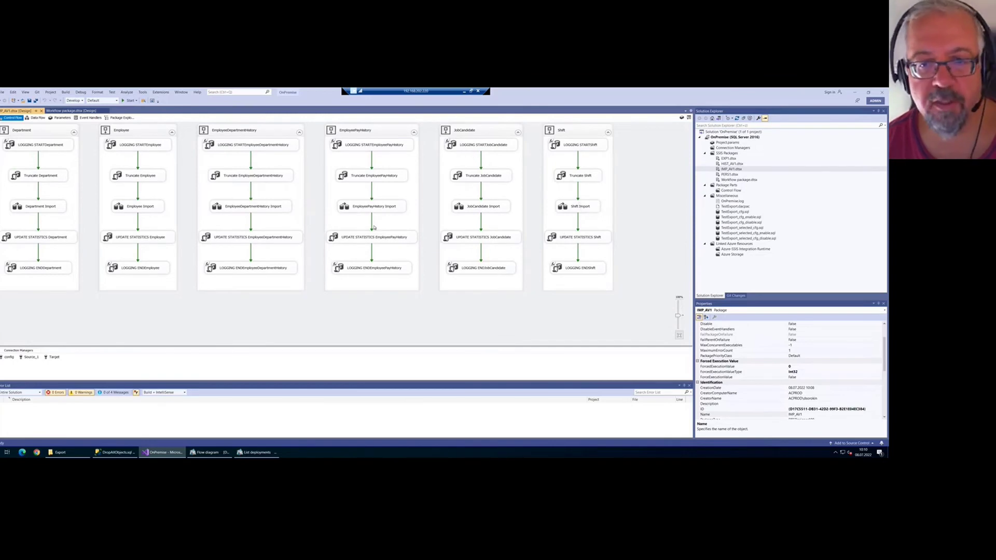
# - Open the EXP1 package and inspect its Department, Employee and Shift export containers
pyautogui.doubleClick(728, 158)
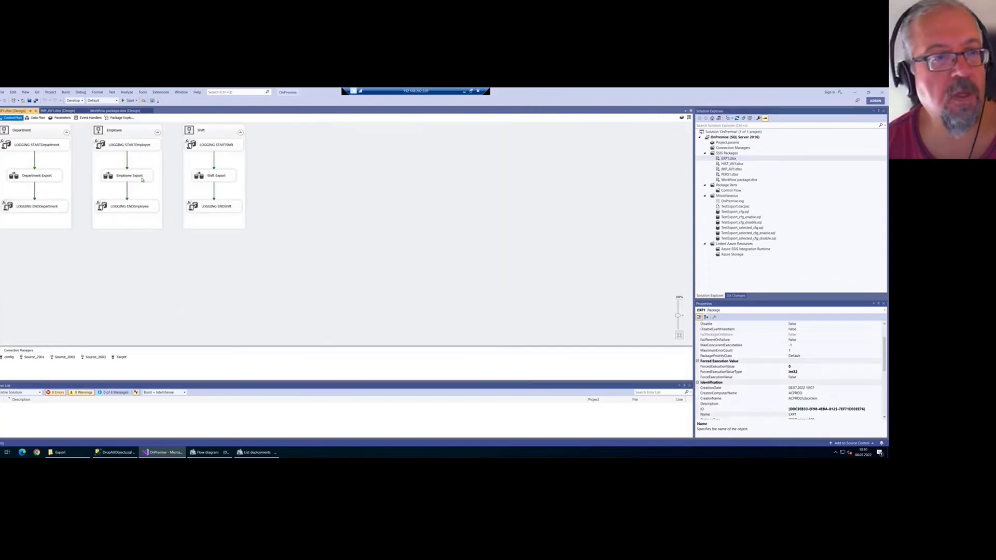
pyautogui.scroll(4, 74, 172)
pyautogui.click(177, 129)
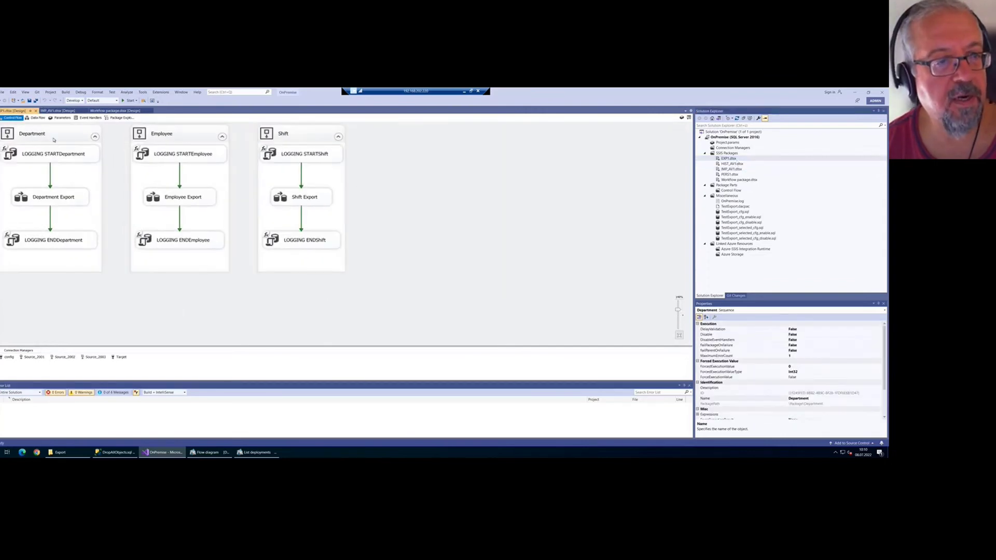
pyautogui.click(298, 127)
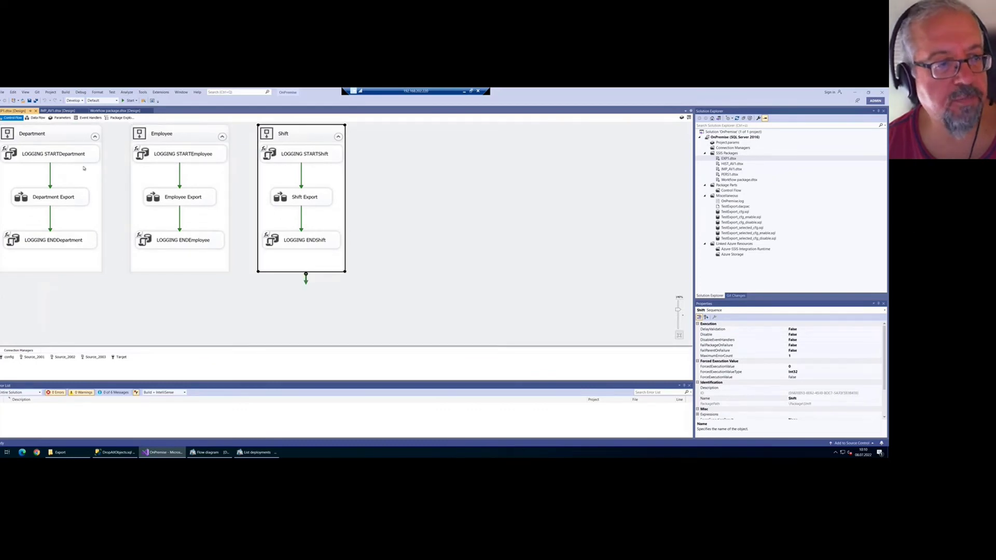
pyautogui.click(116, 181)
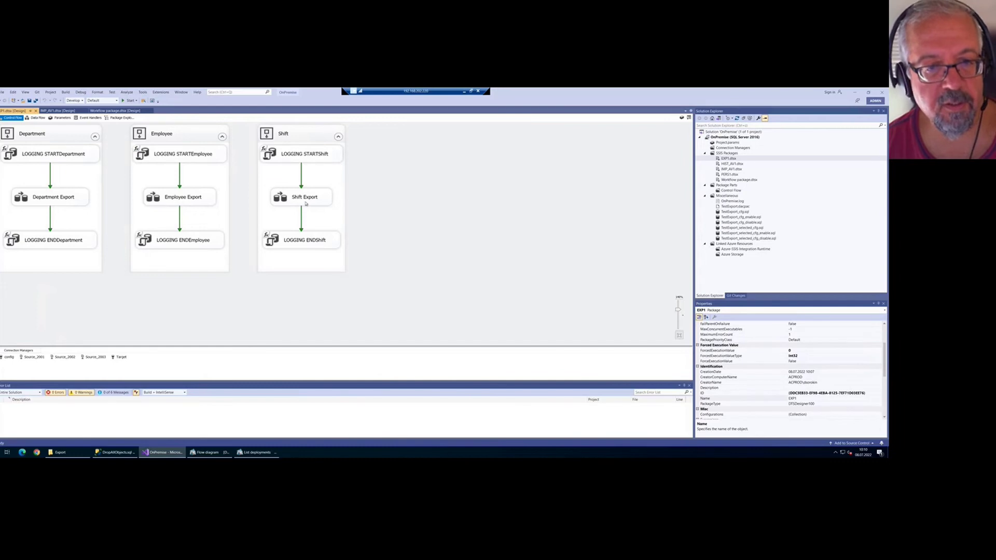
# - Inspect the Department container's logging tasks and Department Export data flow, and close the EXP1 and IMP_AV1 packages
pyautogui.click(57, 156)
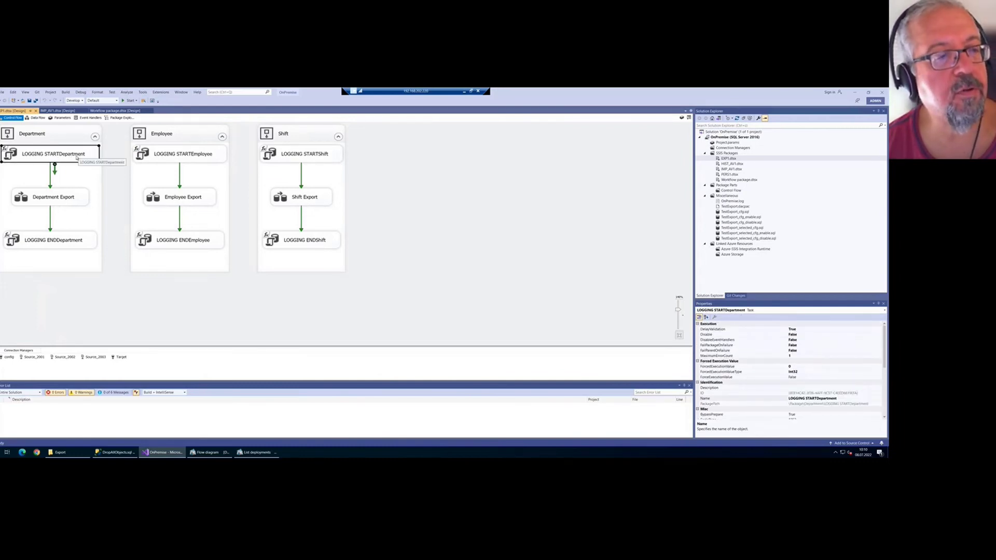
pyautogui.doubleClick(69, 199)
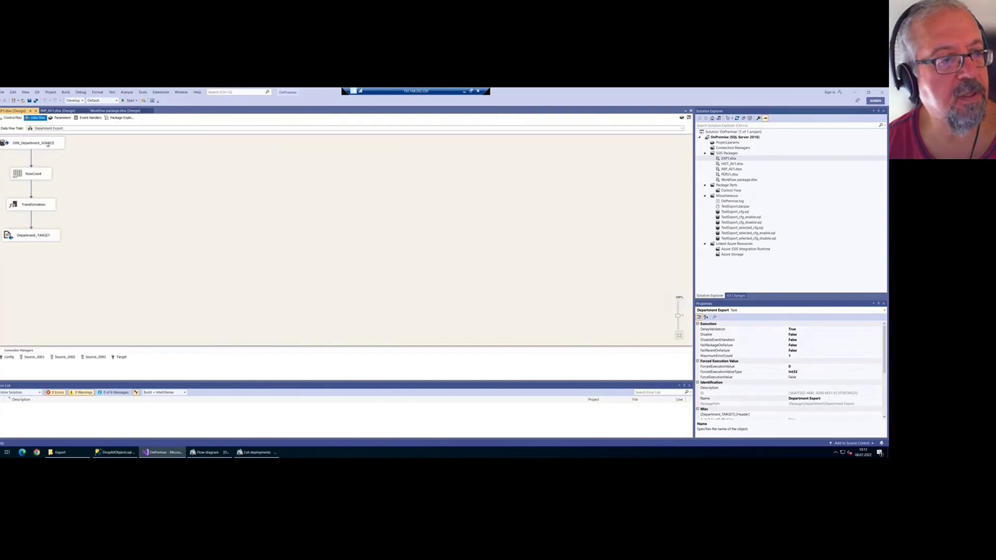
pyautogui.click(13, 118)
pyautogui.click(65, 243)
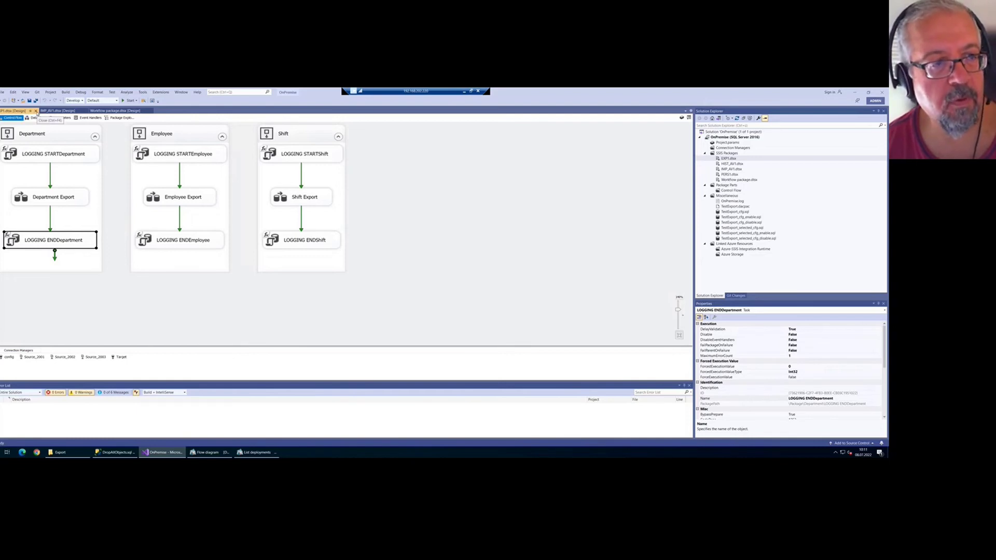
pyautogui.click(36, 111)
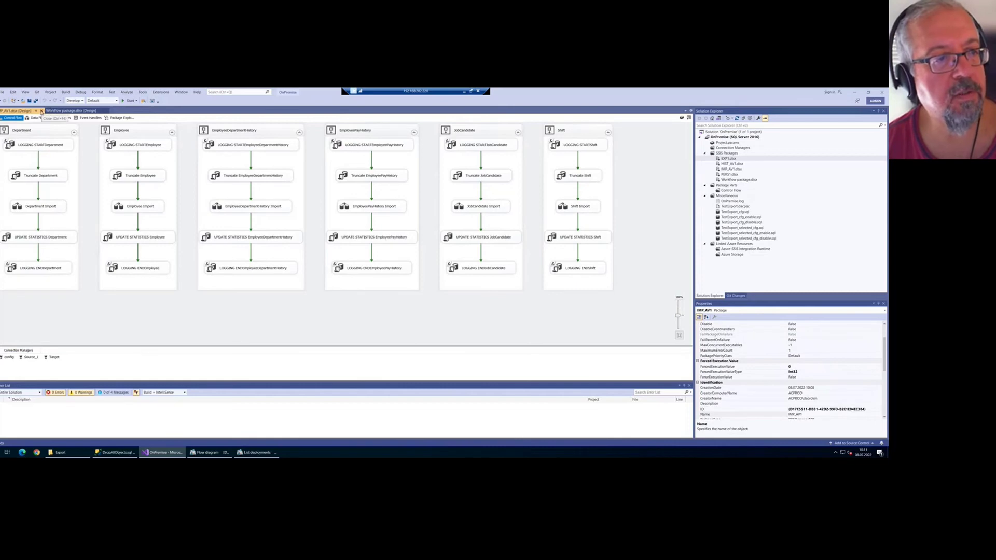
pyautogui.click(41, 111)
# - Execute the Workflow package and check the status of its tasks in the control flow
pyautogui.rightClick(739, 180)
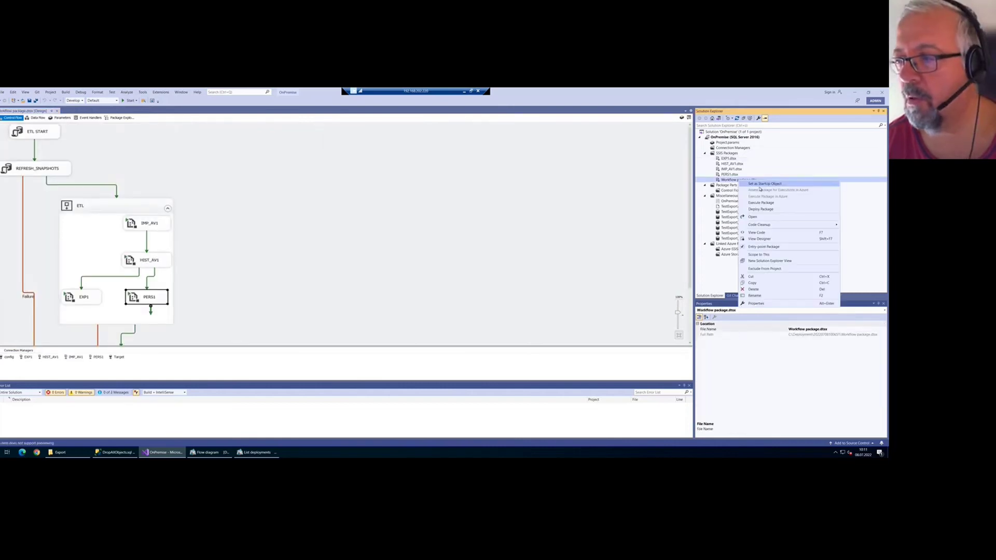
pyautogui.click(762, 202)
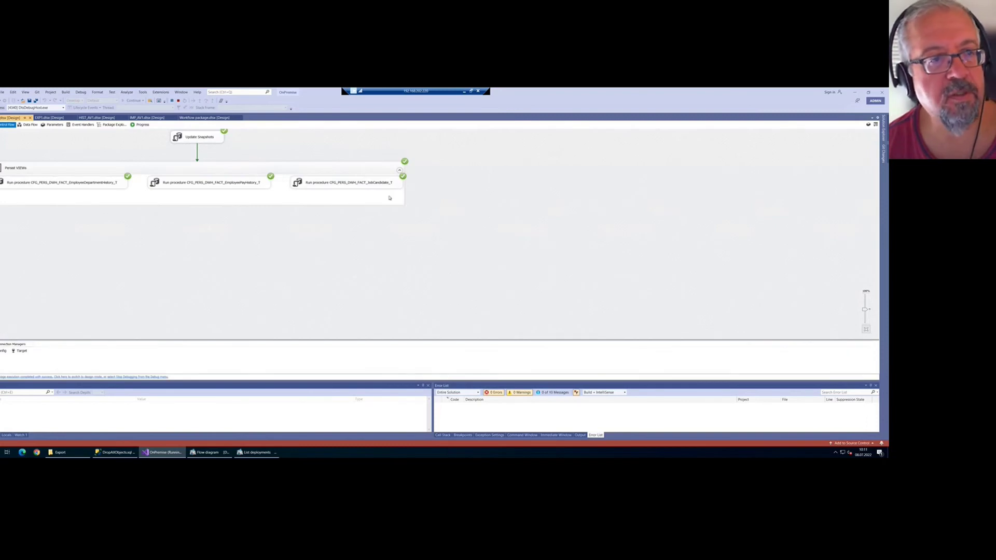
pyautogui.click(186, 119)
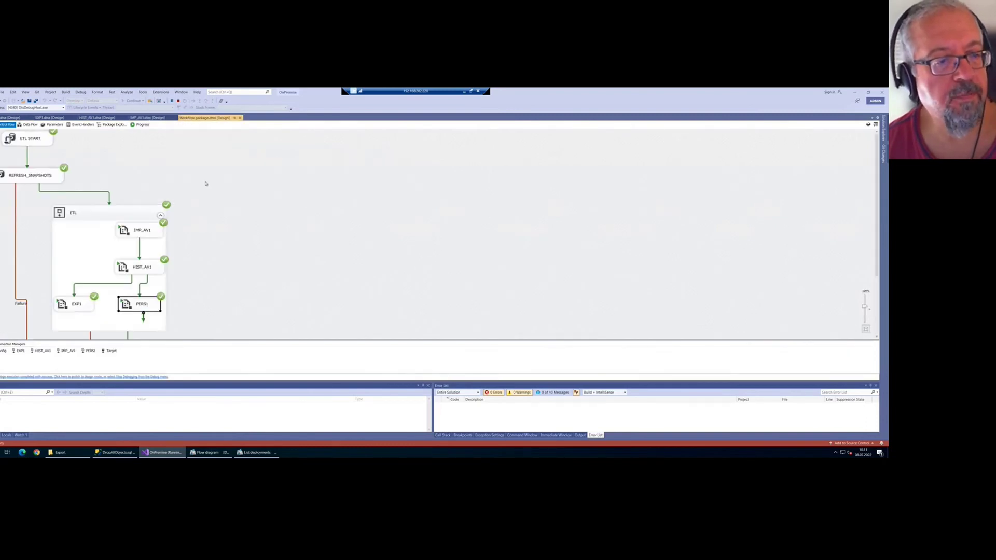
pyautogui.scroll(-2, 205, 183)
# - Switch to the C:\Export folder and open the exported Department file in Notepad, enlarging the window to read full rows
pyautogui.click(60, 452)
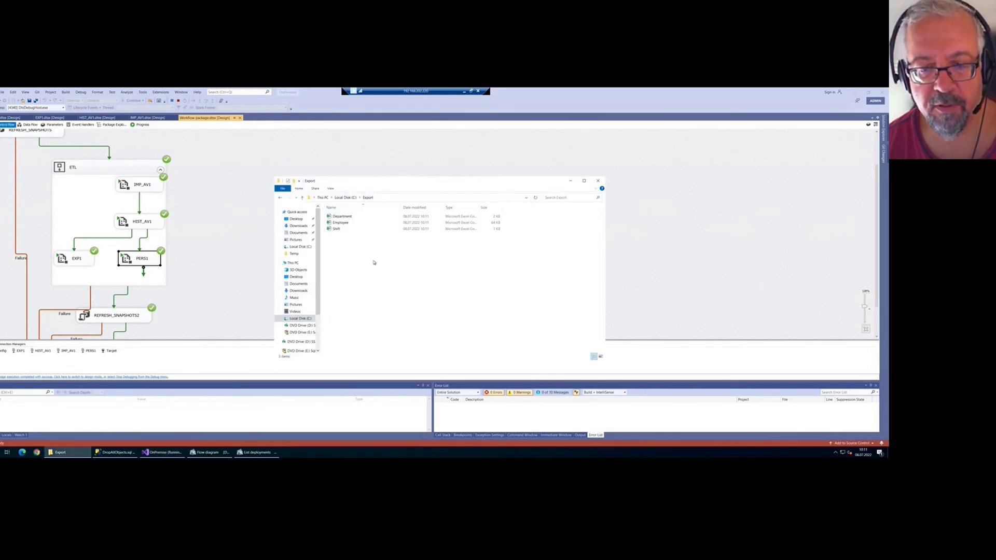
pyautogui.click(346, 217)
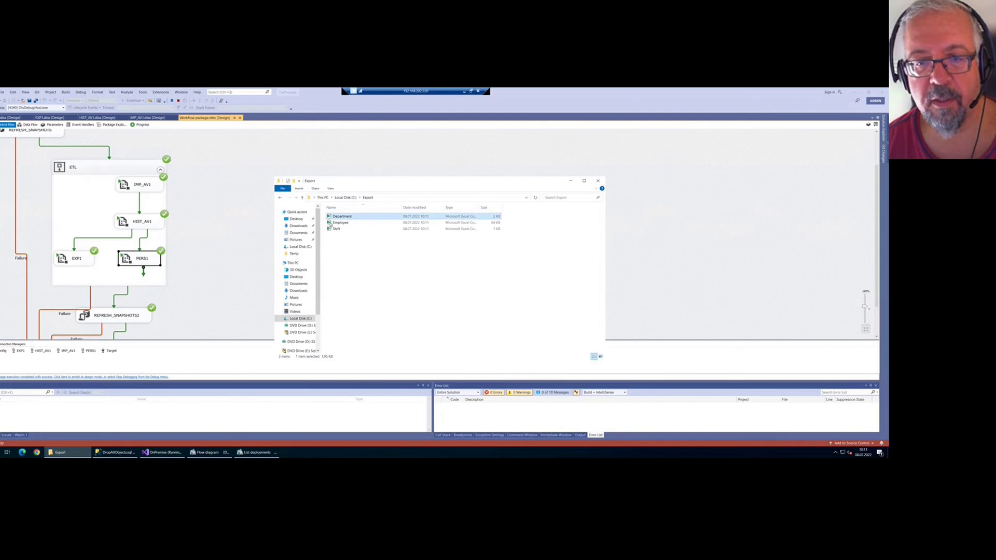
pyautogui.rightClick(346, 217)
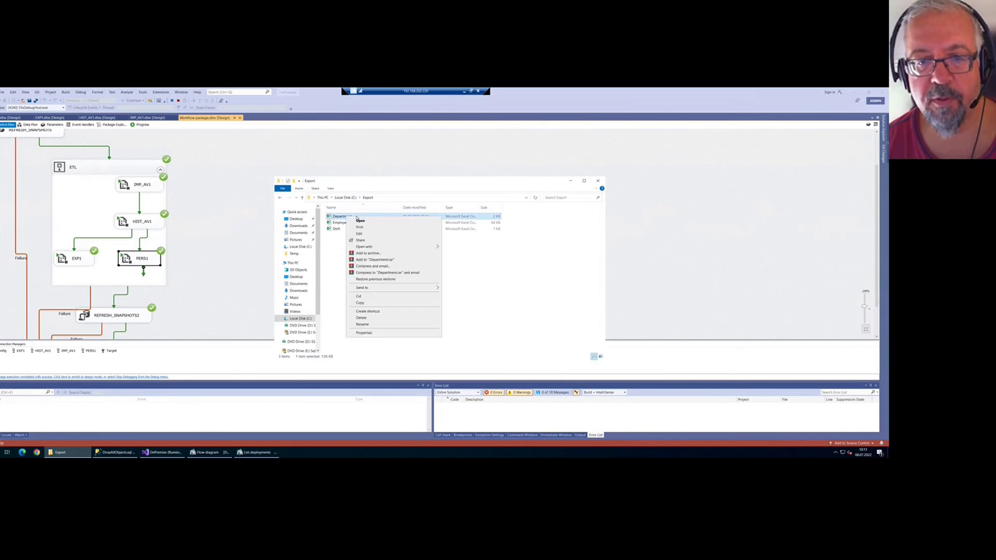
pyautogui.click(404, 235)
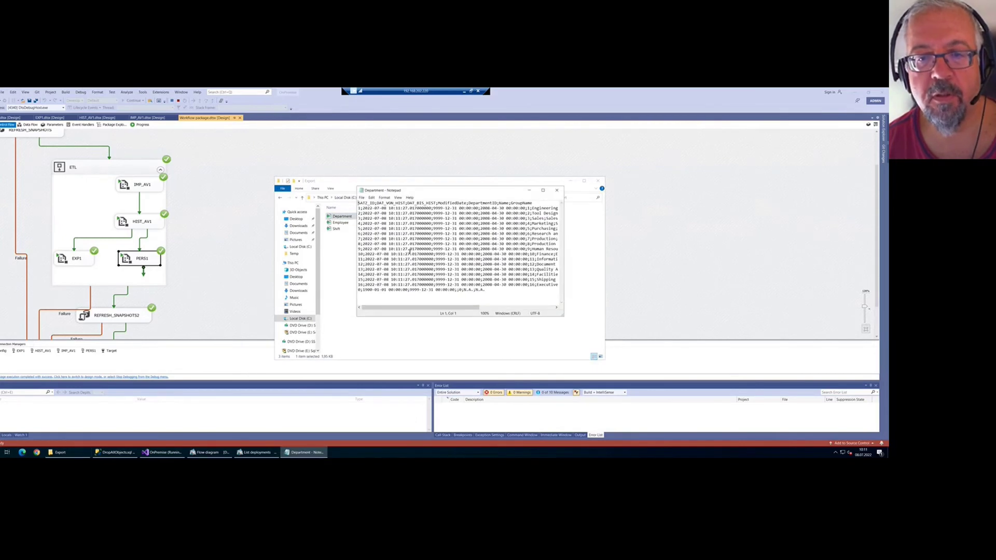
pyautogui.moveTo(561, 315); pyautogui.dragTo(743, 381)
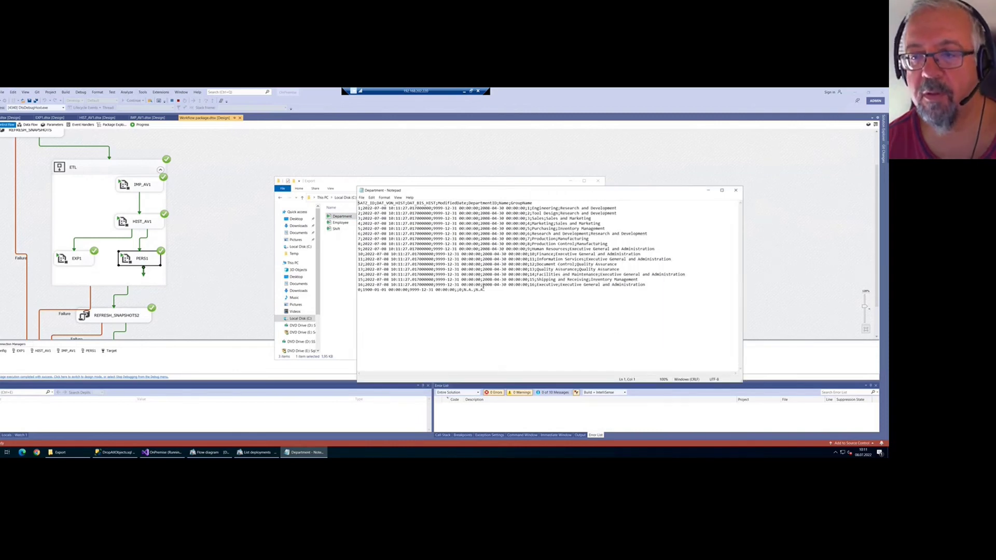
# - Open the exported Employee and Shift files in Notepad to view their contents
pyautogui.click(340, 222)
pyautogui.rightClick(341, 224)
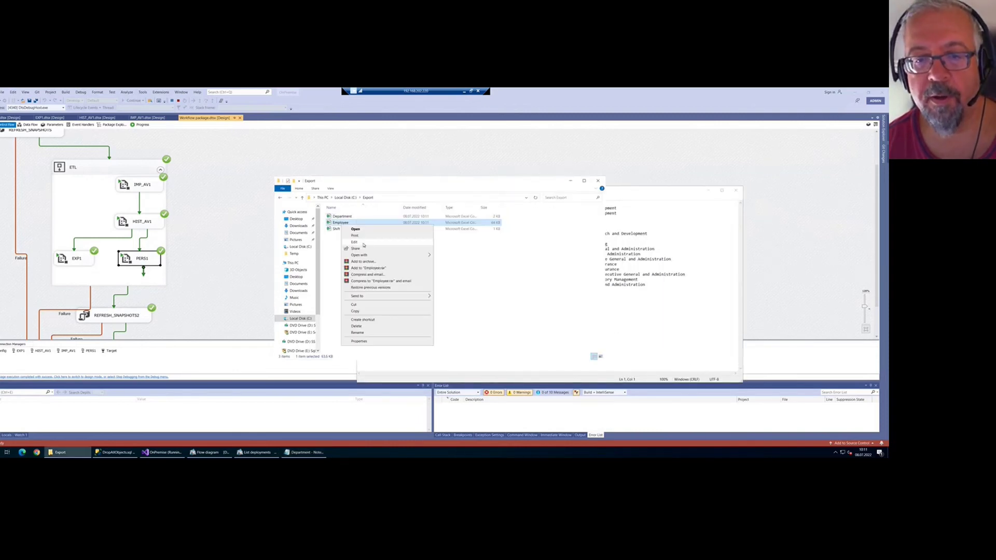
pyautogui.click(363, 245)
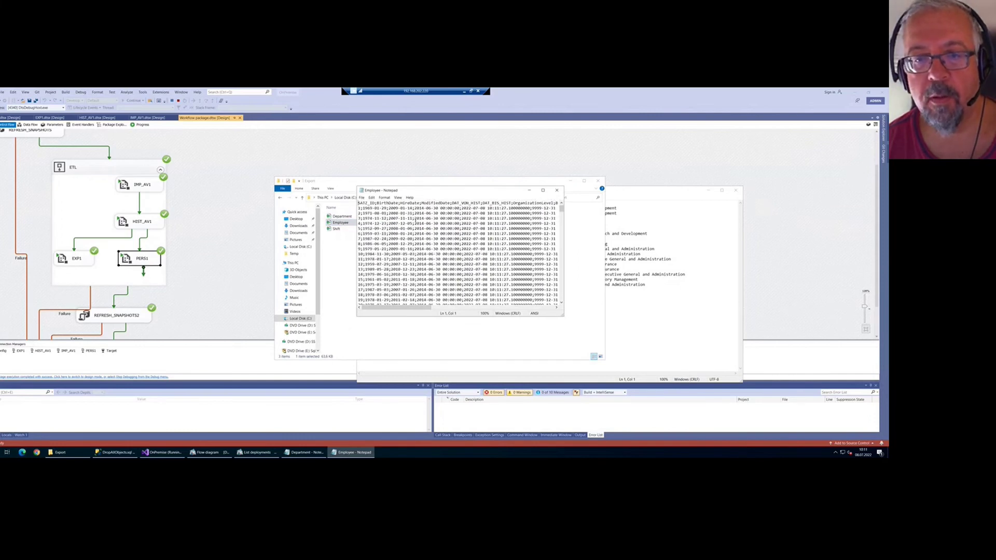
pyautogui.rightClick(335, 229)
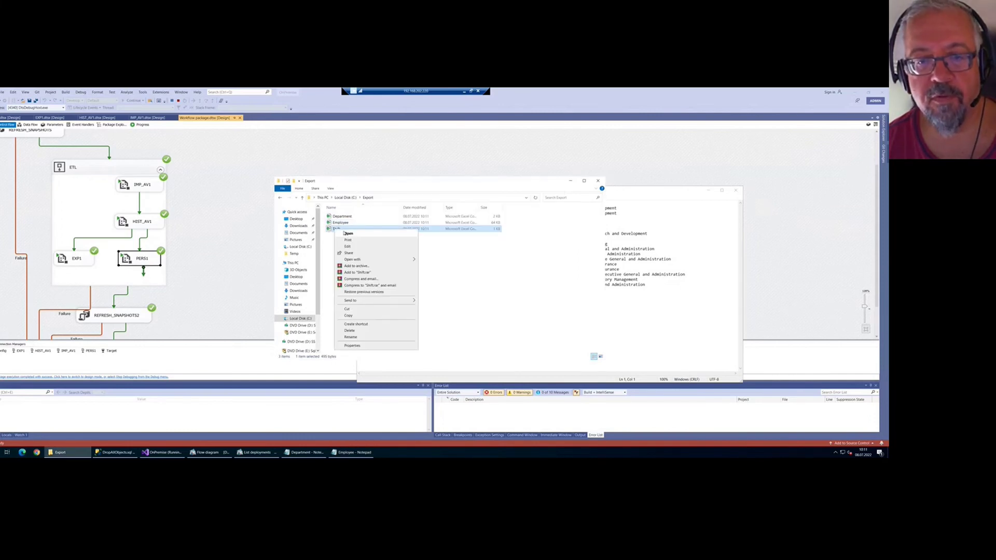
pyautogui.click(352, 247)
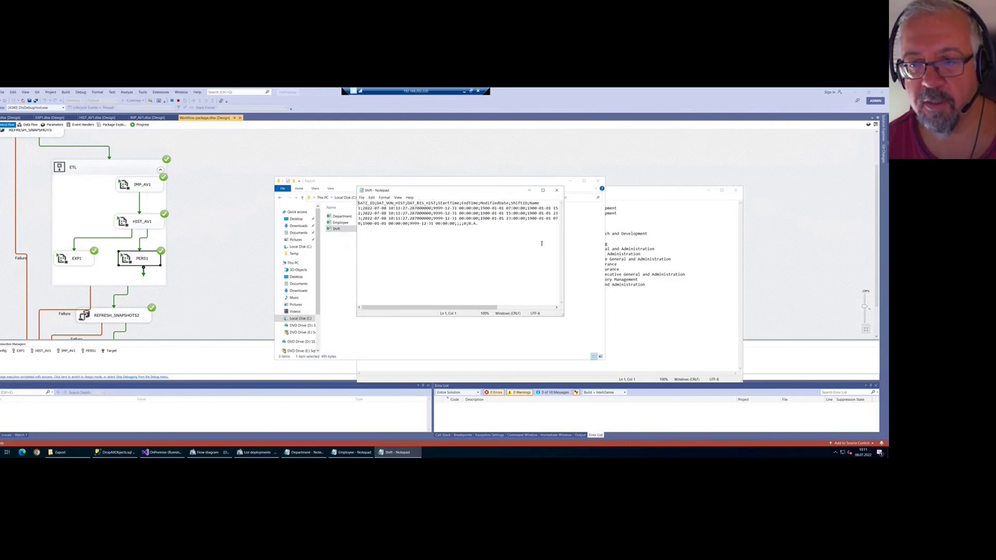
# - Close the Shift and Department files and the Export folder, and stop debugging the Workflow package in Visual Studio
pyautogui.click(556, 190)
pyautogui.moveTo(594, 184); pyautogui.dragTo(537, 173)
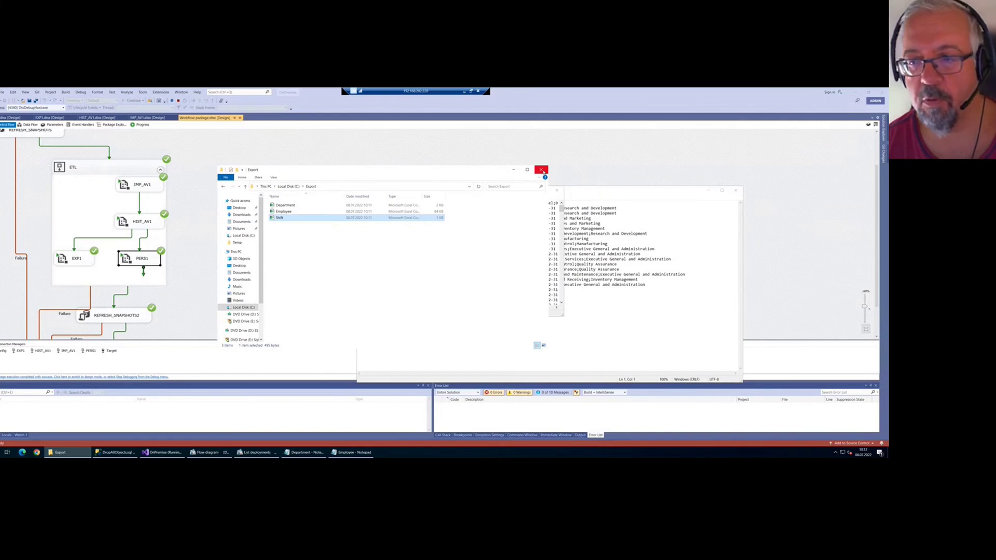
pyautogui.click(542, 170)
pyautogui.click(734, 192)
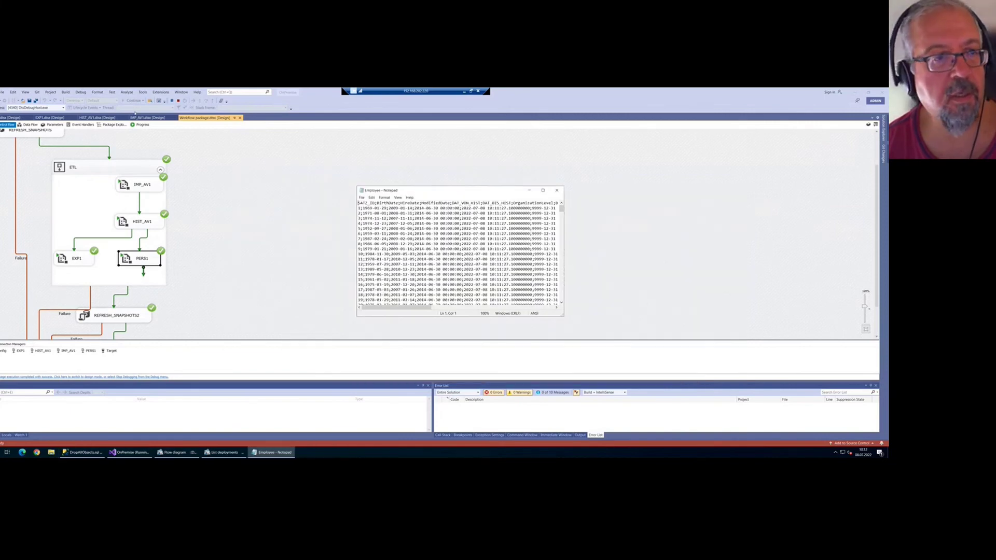
pyautogui.click(178, 101)
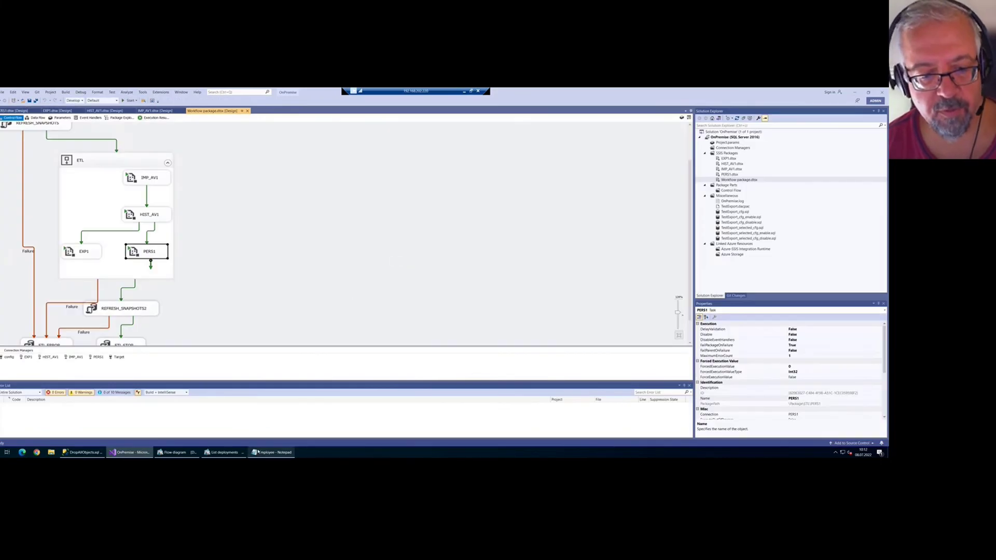
# - Switch to the data warehouse flow diagram to review its layers, and return to the OnPremise deployment window
pyautogui.click(172, 452)
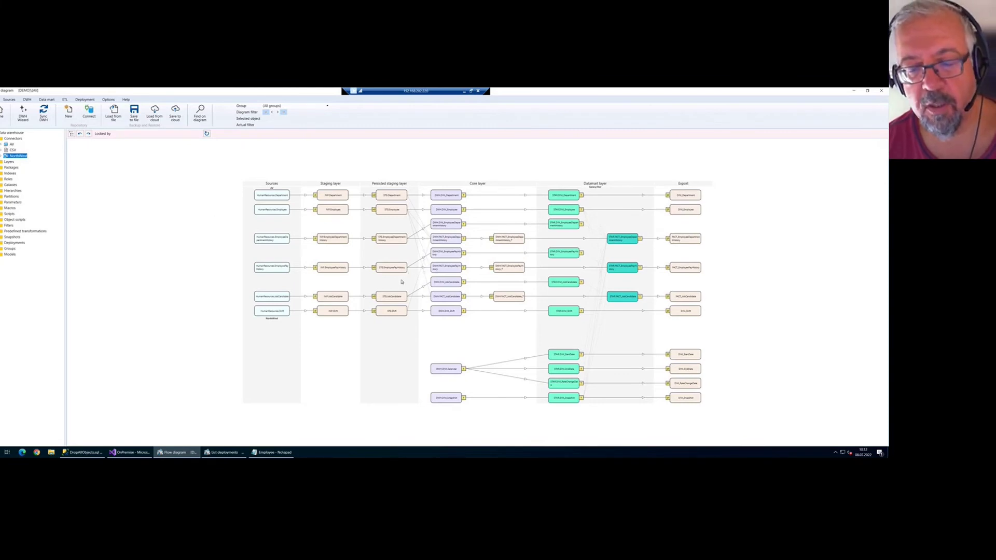
pyautogui.scroll(3, 401, 282)
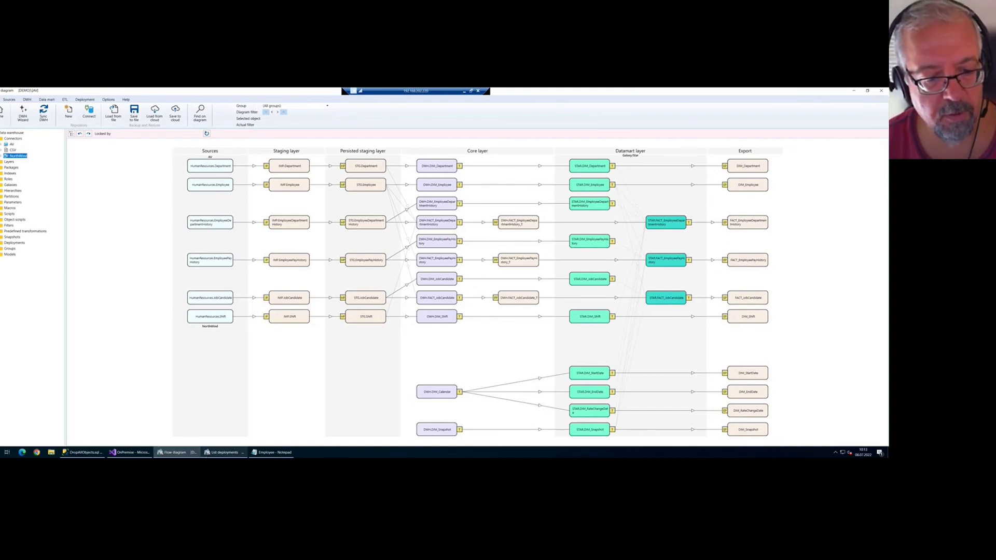
pyautogui.click(223, 453)
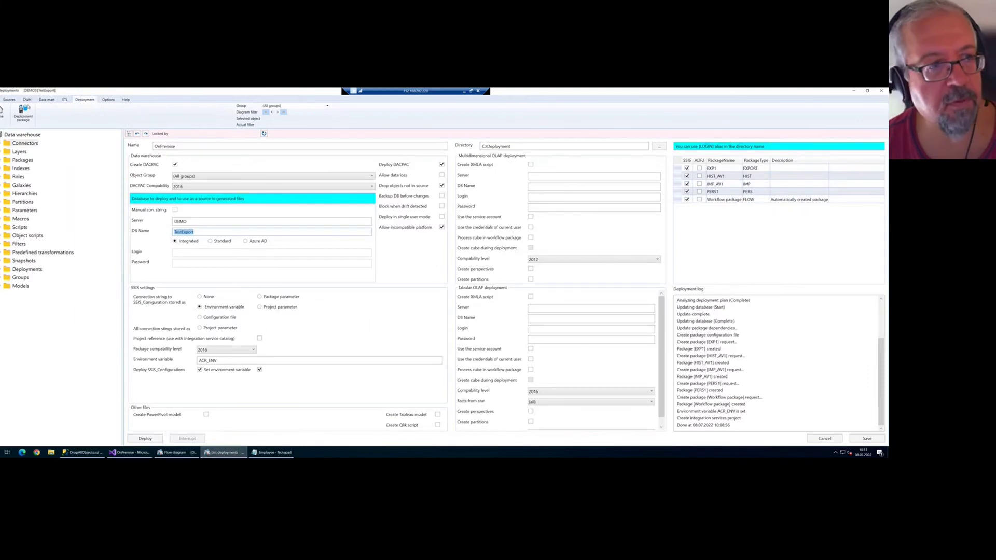
# - Return to the data warehouse flow diagram and expand the Connectors folder
pyautogui.click(4, 111)
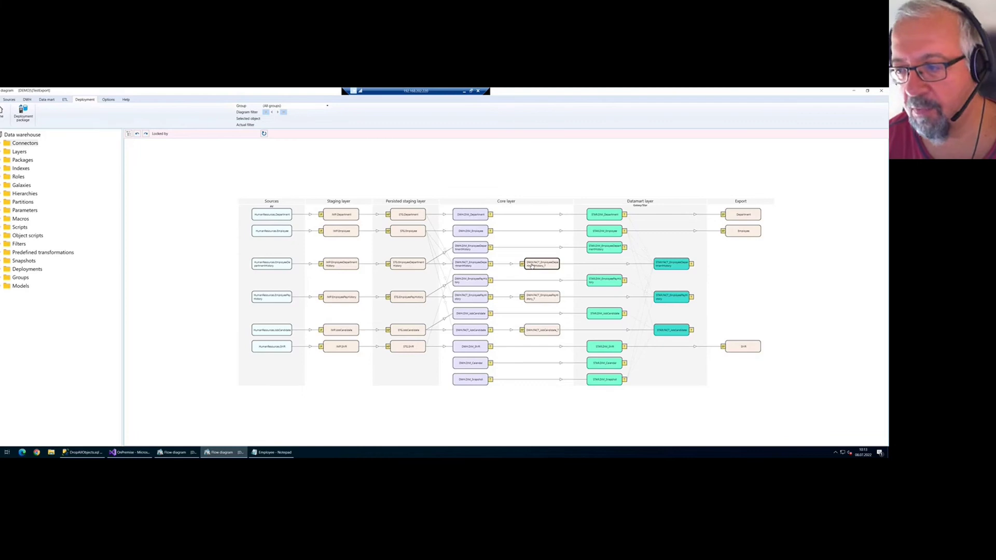
pyautogui.click(30, 145)
pyautogui.click(3, 144)
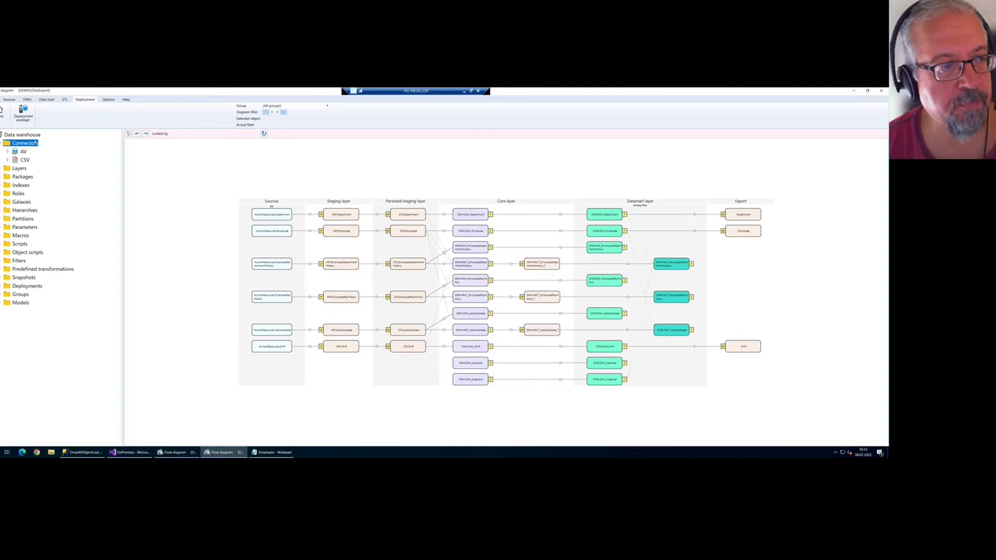
pyautogui.rightClick(26, 145)
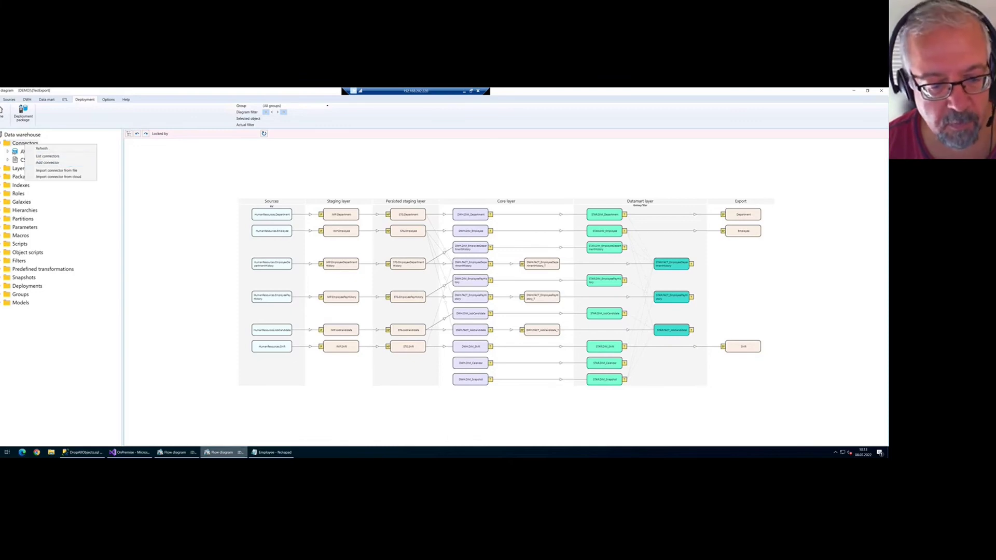
# - Close the Employee file and copy the Northwind OData service URL from the demo file on the desktop
pyautogui.click(274, 453)
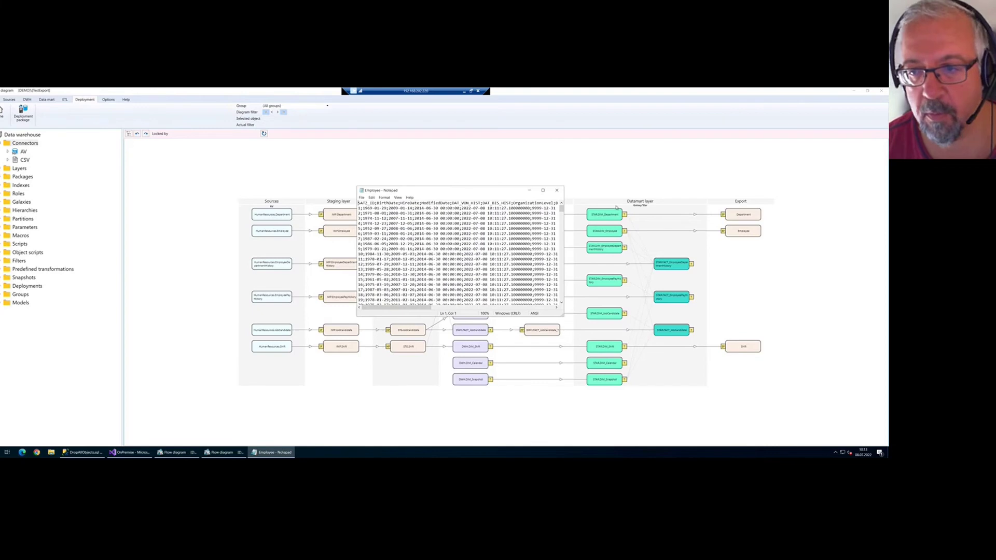
pyautogui.click(556, 190)
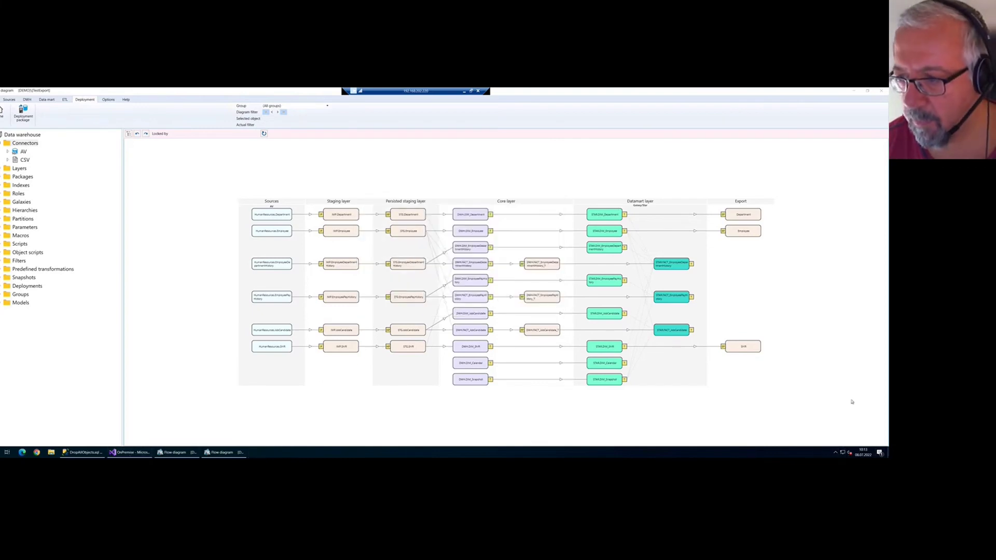
pyautogui.click(880, 453)
pyautogui.doubleClick(578, 324)
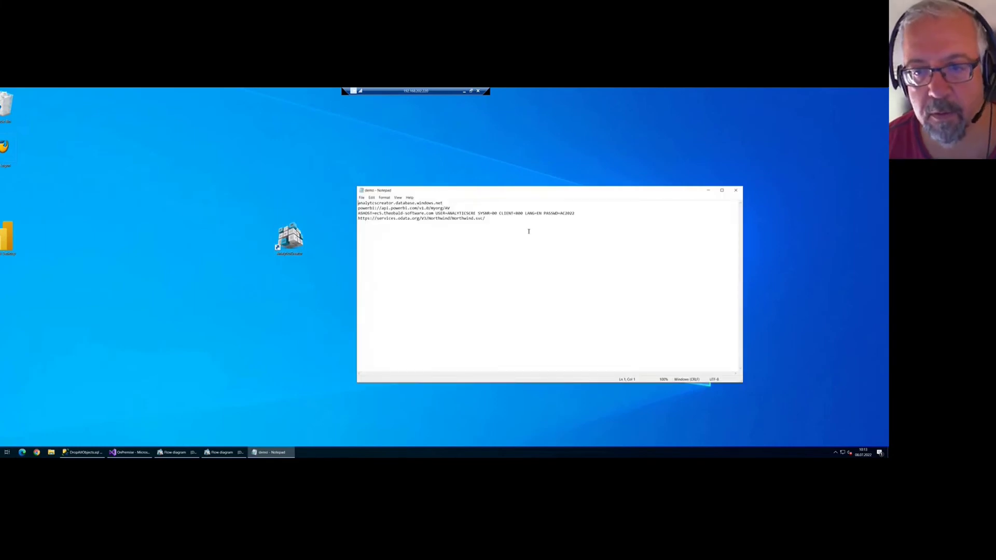
pyautogui.moveTo(497, 219); pyautogui.dragTo(312, 220)
pyautogui.hotkey('ctrl', 'c')
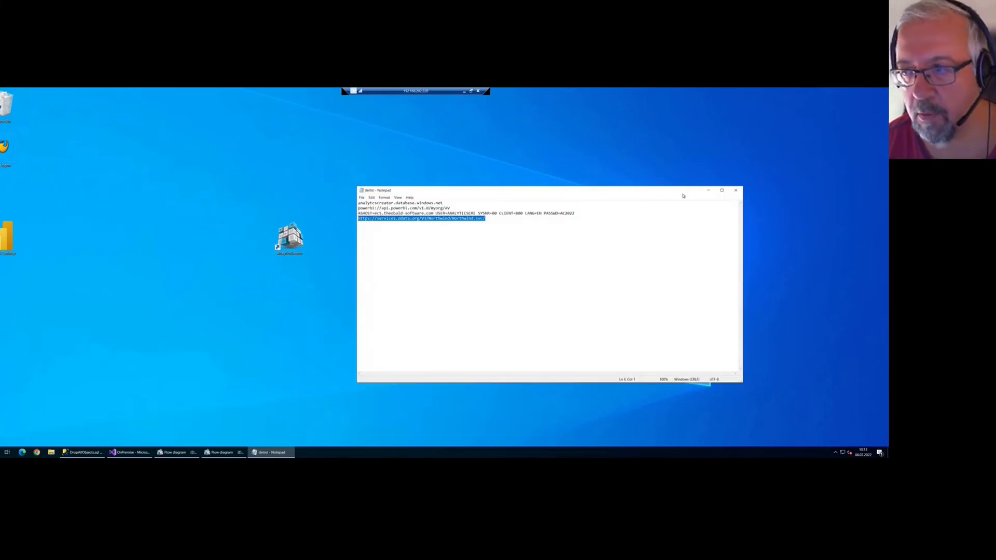
pyautogui.click(735, 190)
pyautogui.click(228, 451)
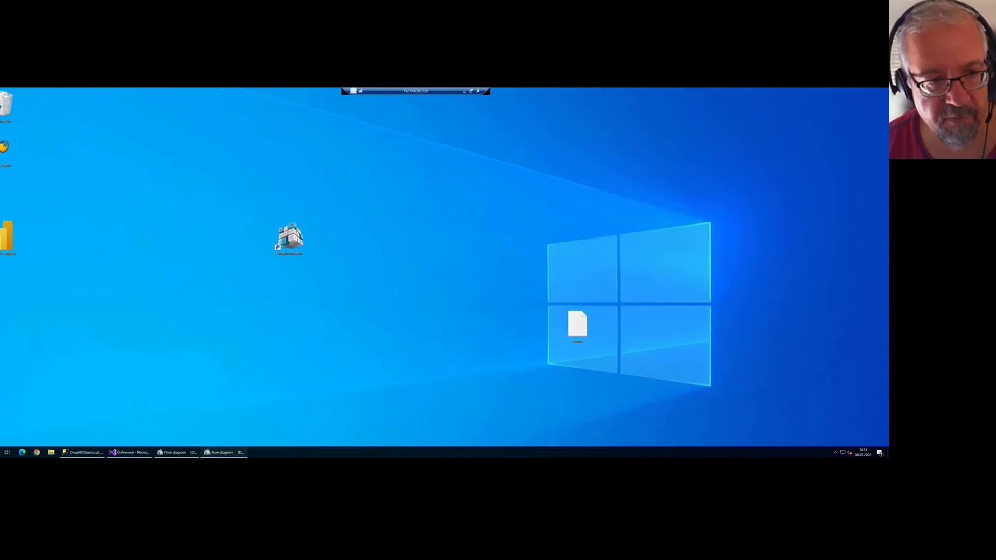
pyautogui.rightClick(26, 144)
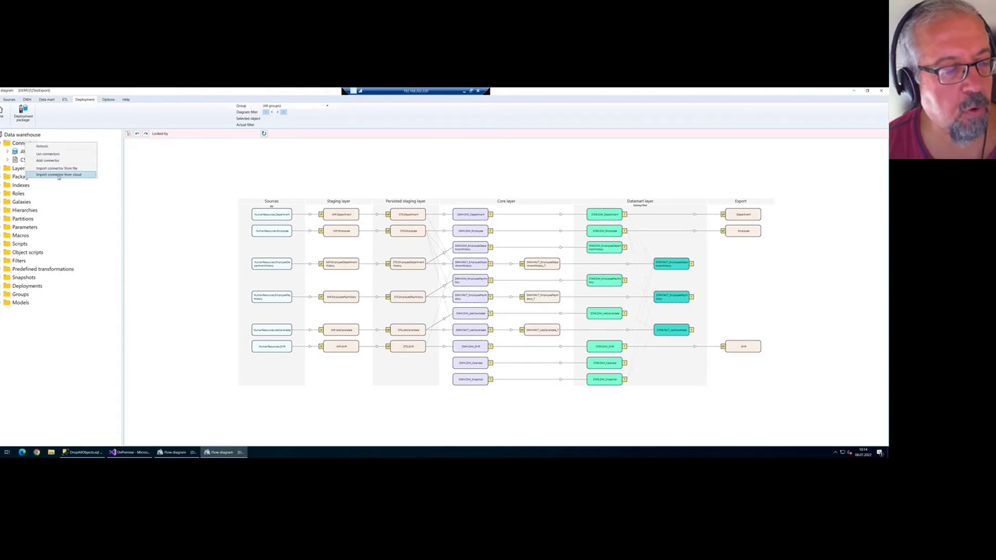
pyautogui.click(48, 160)
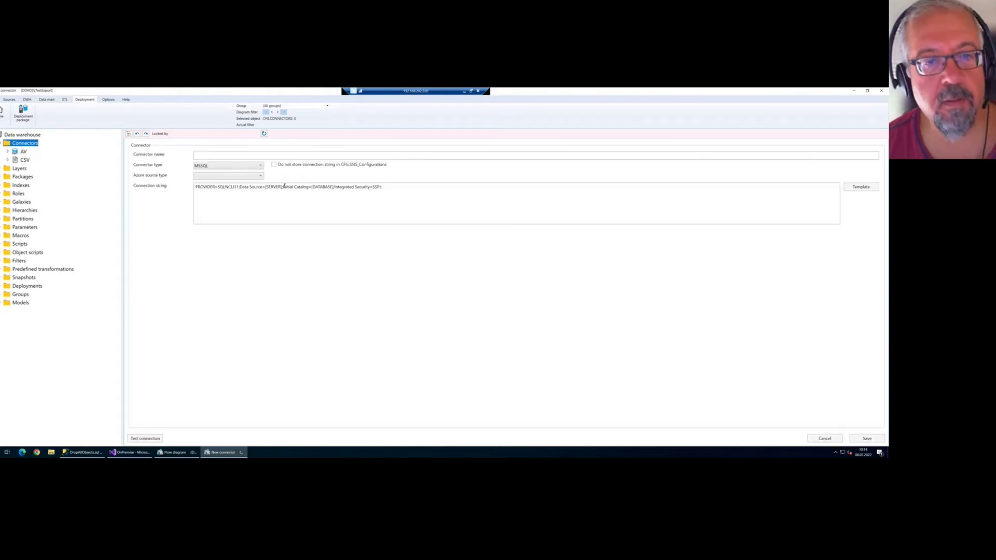
pyautogui.click(263, 156)
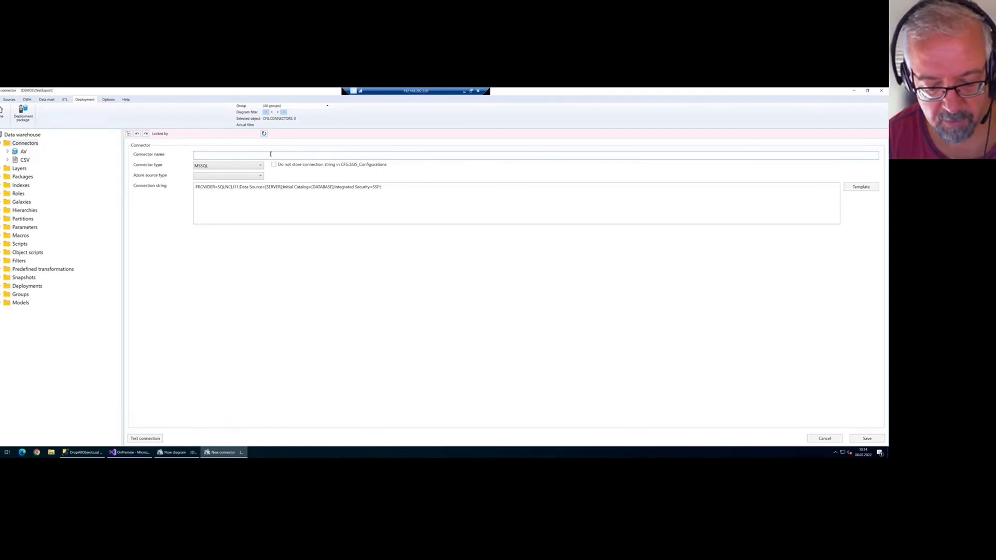
pyautogui.write('OData')
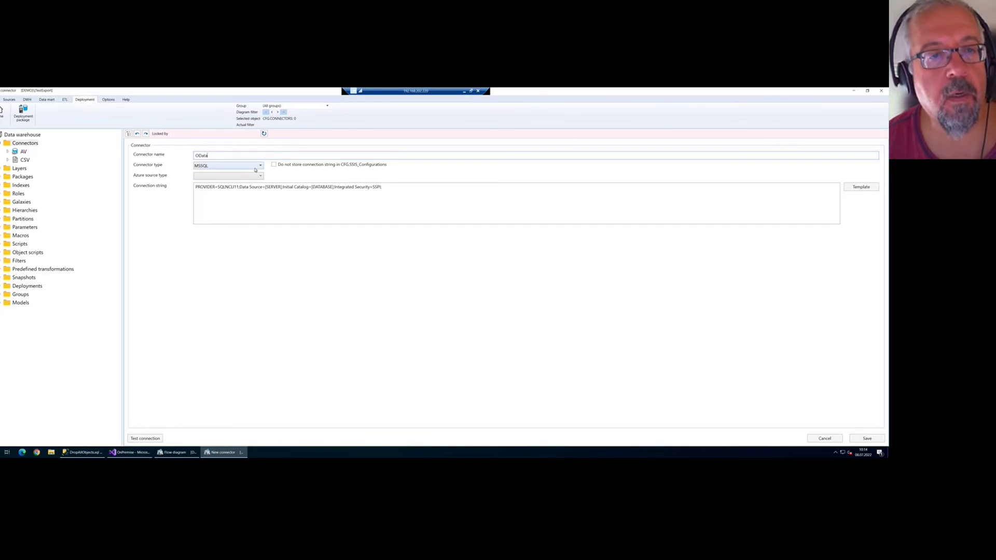
pyautogui.click(255, 168)
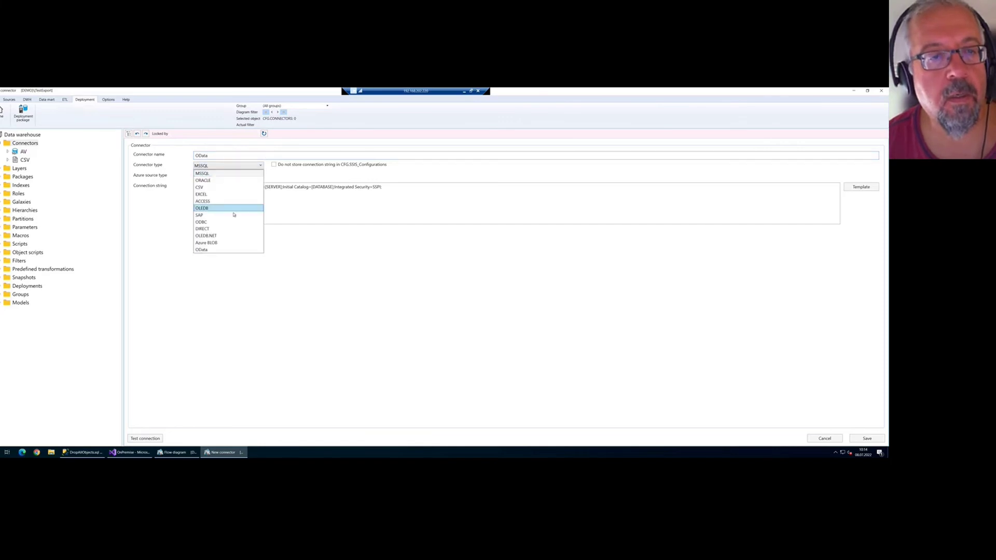
pyautogui.click(226, 250)
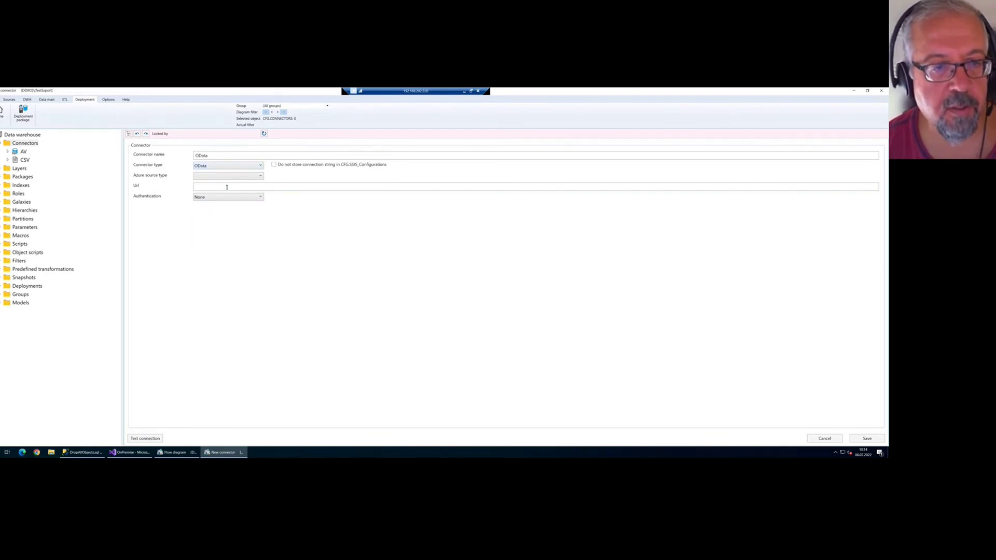
pyautogui.hotkey('ctrl', 'v')
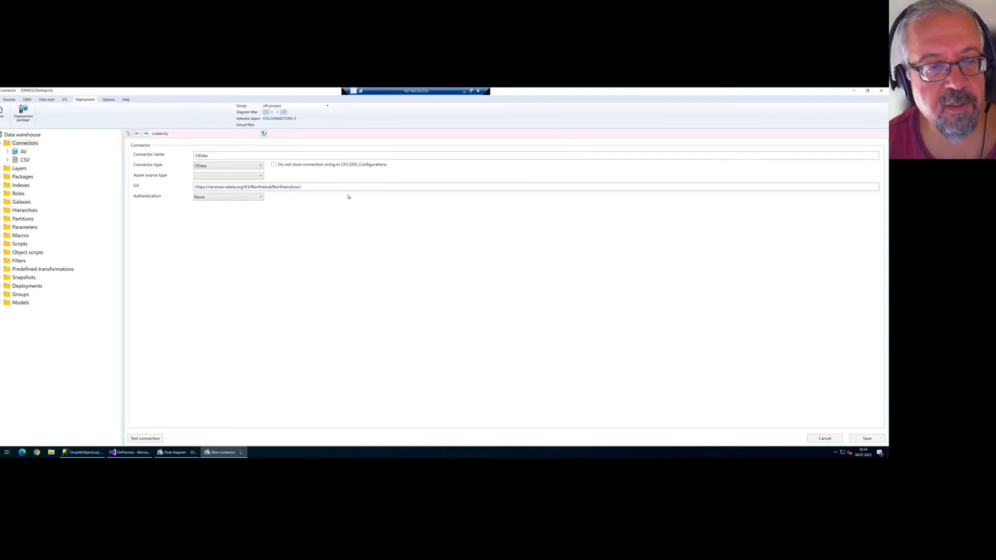
pyautogui.click(867, 438)
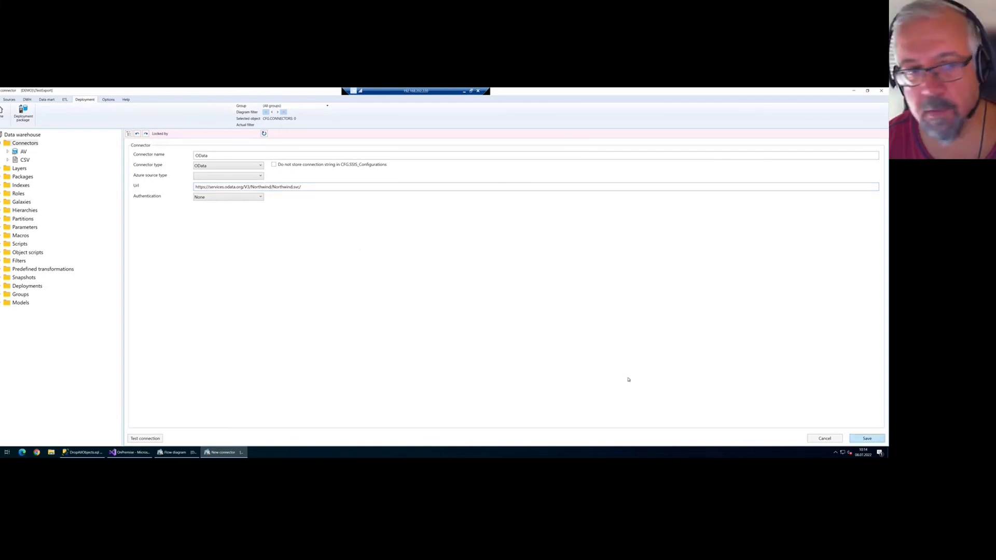
# - Run the DWH Wizard on the OData connector to add the Orders, Products and Regions tables to the warehouse
pyautogui.click(29, 169)
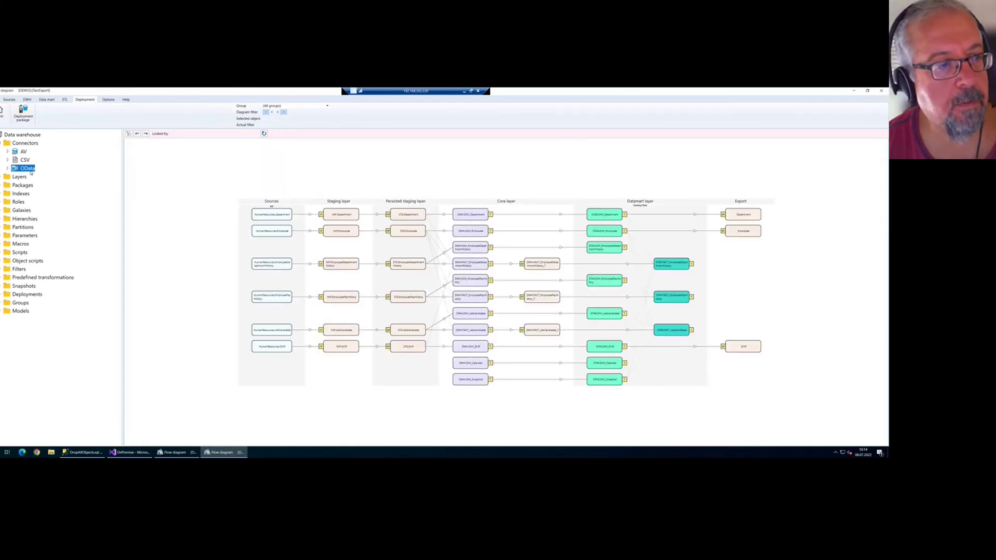
pyautogui.rightClick(31, 170)
pyautogui.click(62, 204)
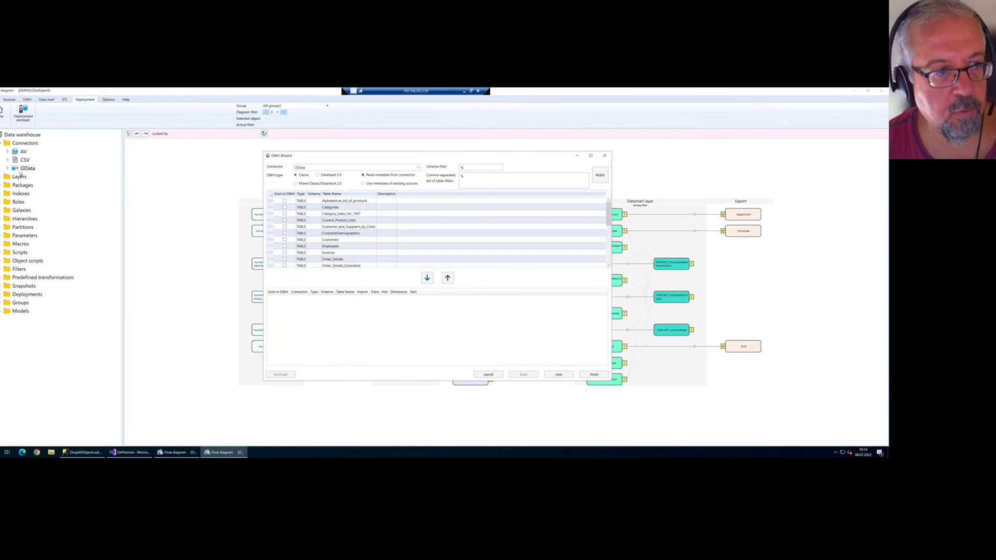
pyautogui.scroll(-3, 380, 224)
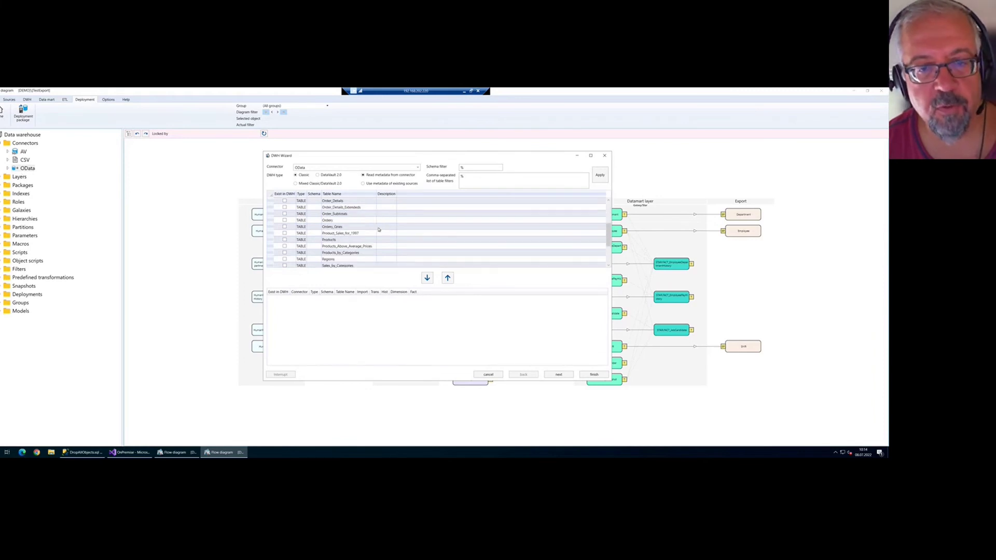
pyautogui.click(350, 228)
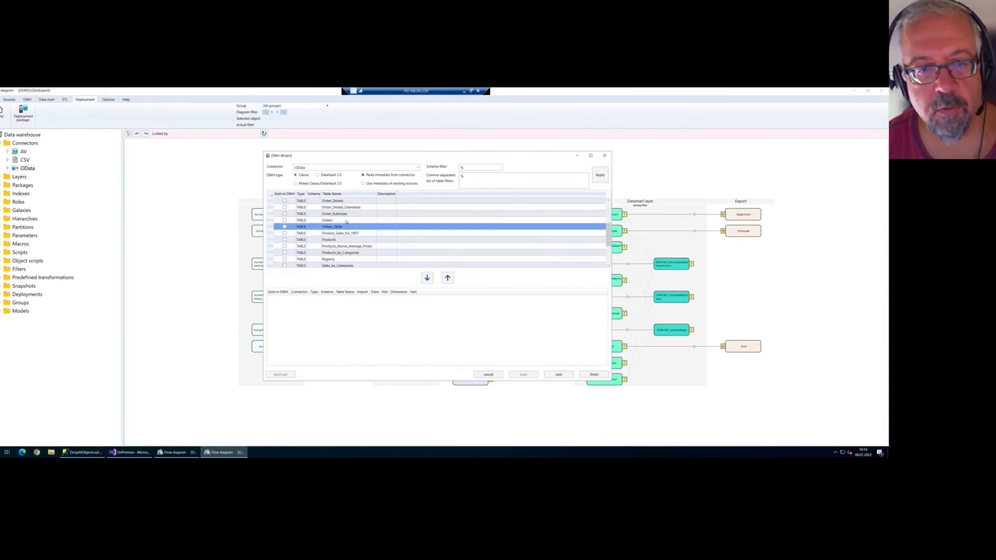
pyautogui.click(347, 221)
pyautogui.keyDown('ctrl'); pyautogui.click(348, 239); pyautogui.keyUp('ctrl')
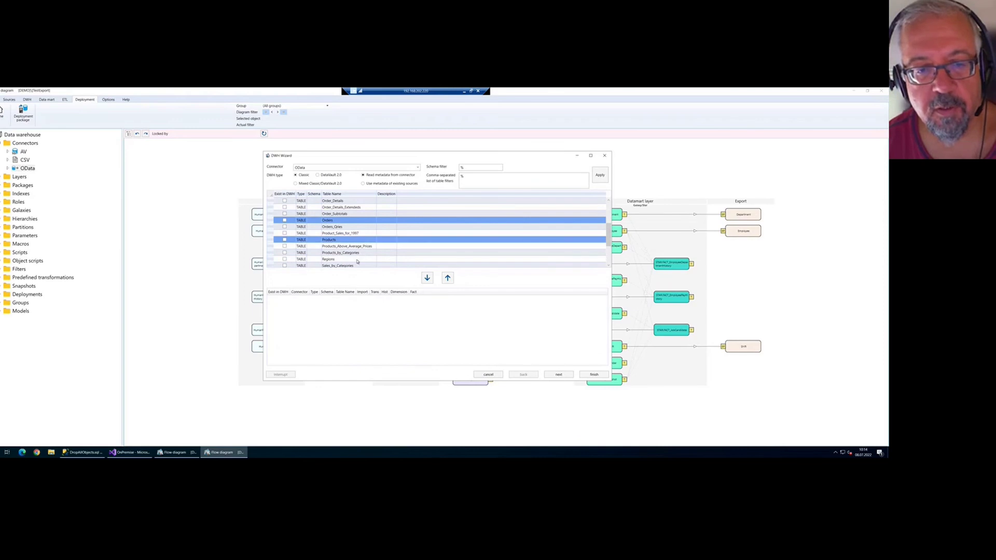
pyautogui.keyDown('ctrl'); pyautogui.click(357, 259); pyautogui.keyUp('ctrl')
pyautogui.scroll(-1, 373, 244)
pyautogui.click(427, 277)
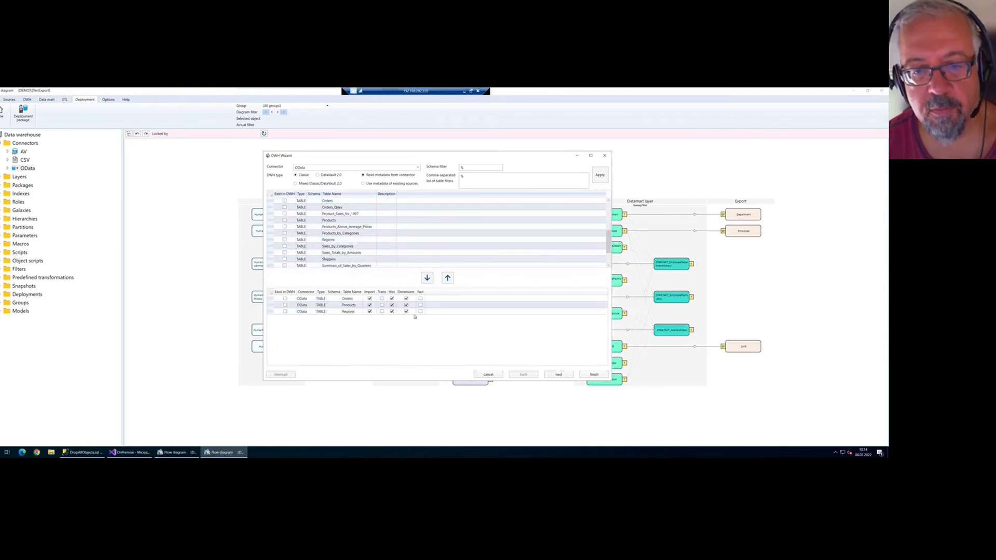
pyautogui.click(586, 371)
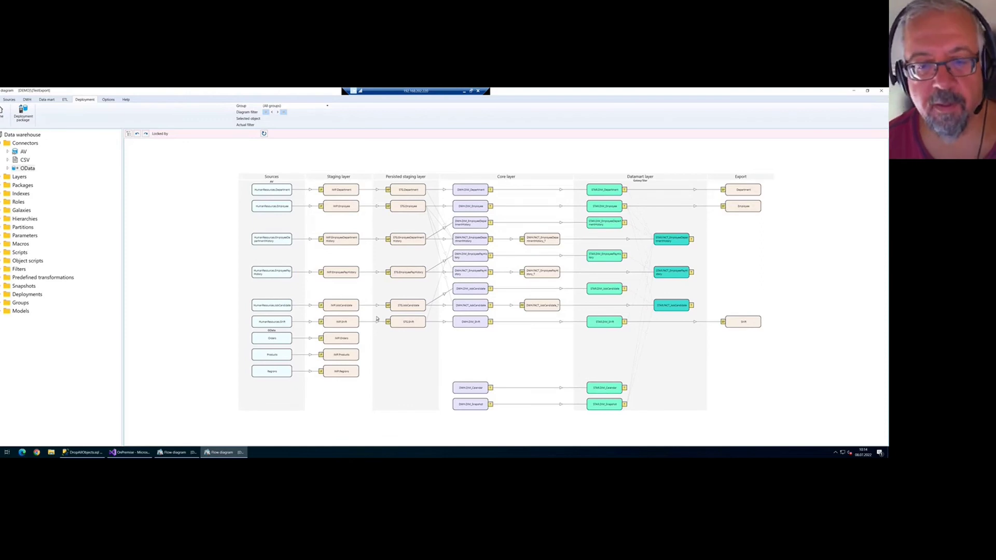
# - Review the OData sources in the flow diagram and select the CSV connector
pyautogui.click(279, 340)
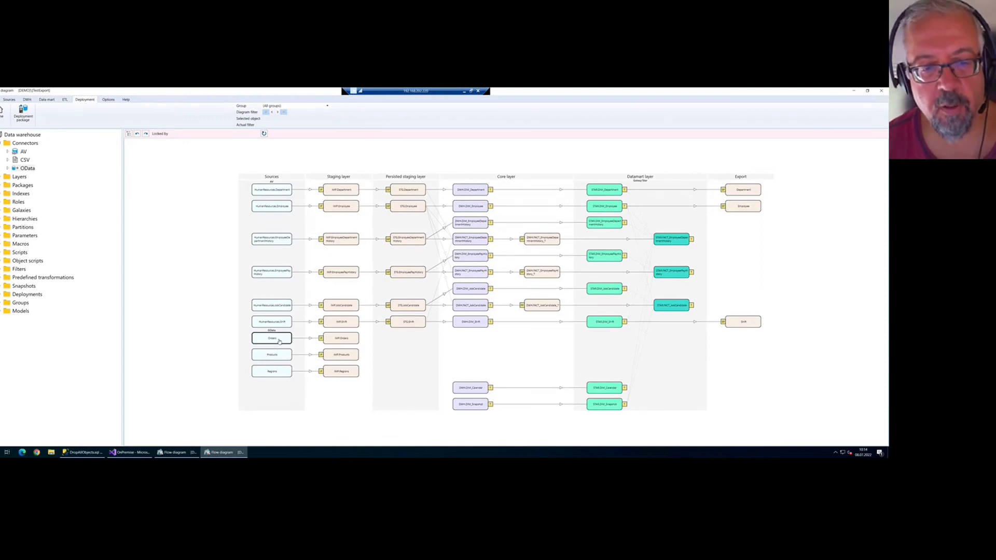
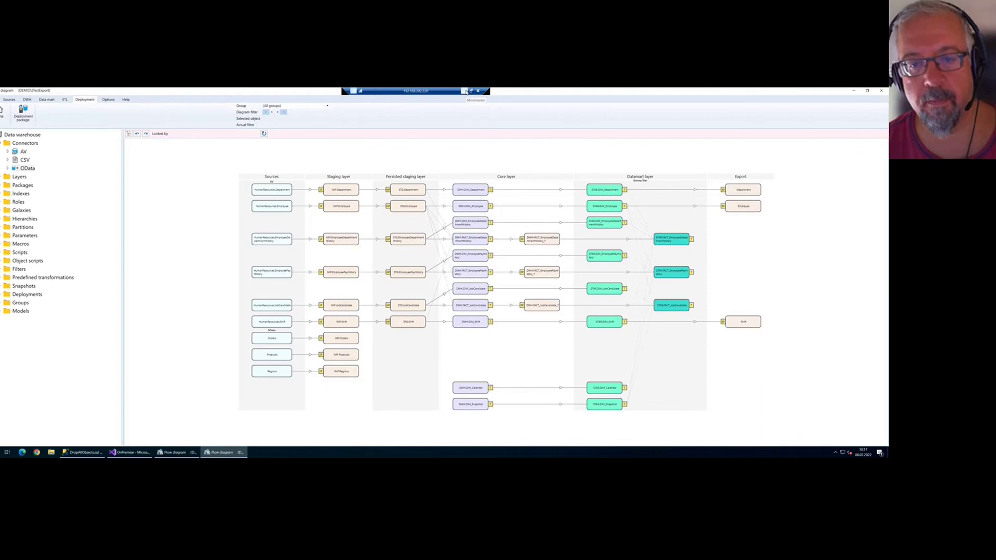
pyautogui.scroll(2, 340, 346)
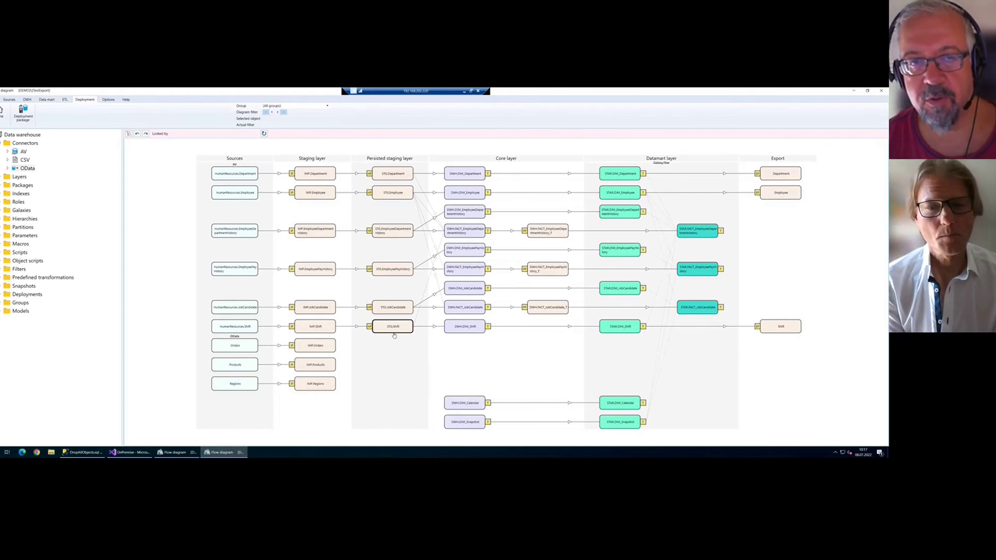
pyautogui.click(24, 160)
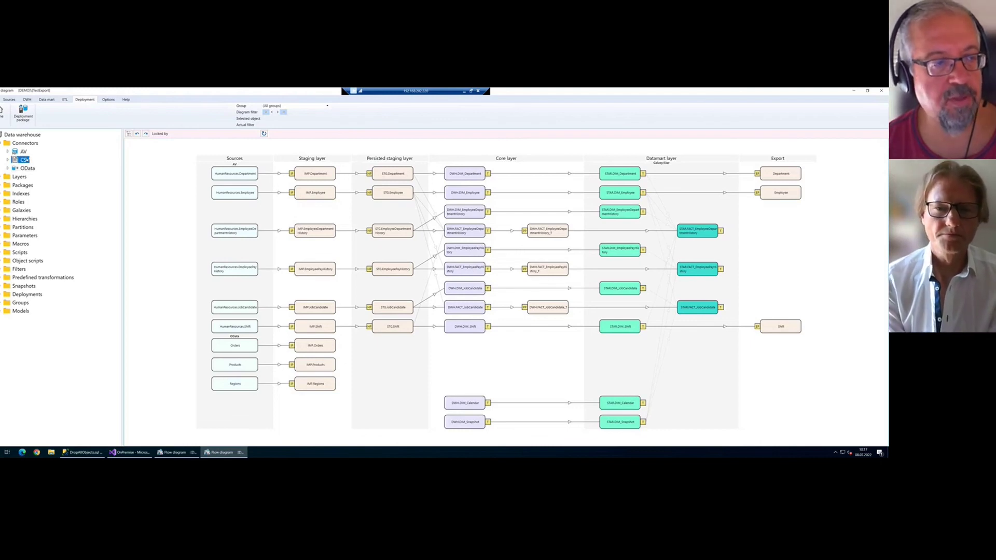